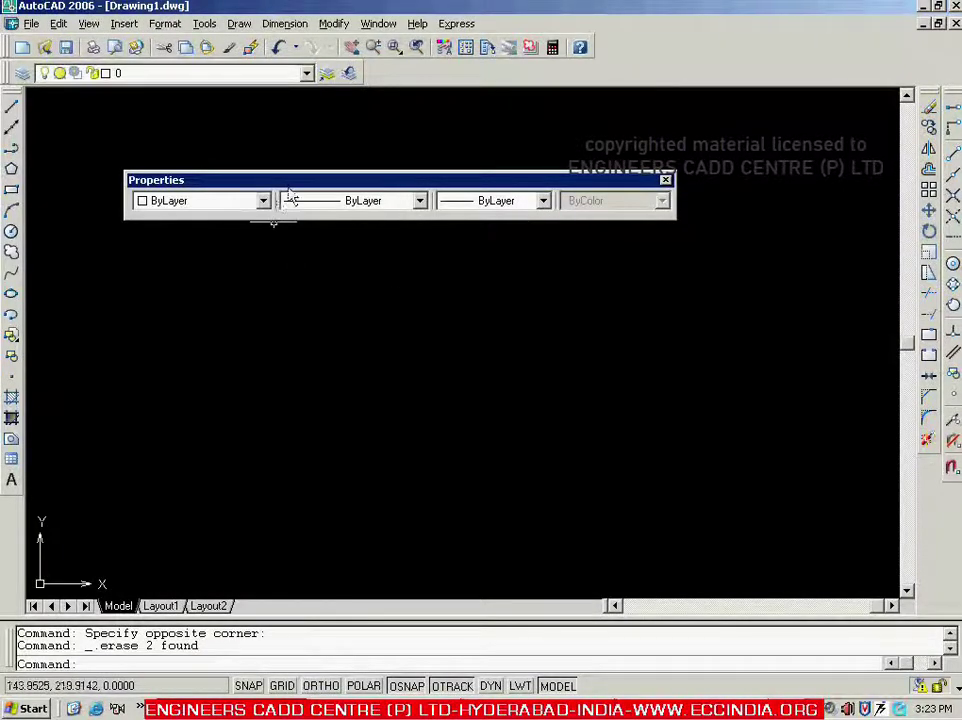
Move the floating Properties toolbar slightly up and draw a ByLayer rectangle with a circle of about 27 units radius inside.
{"action": "left_click_drag", "start_coordinate": [305, 185], "coordinate": [335, 161]}
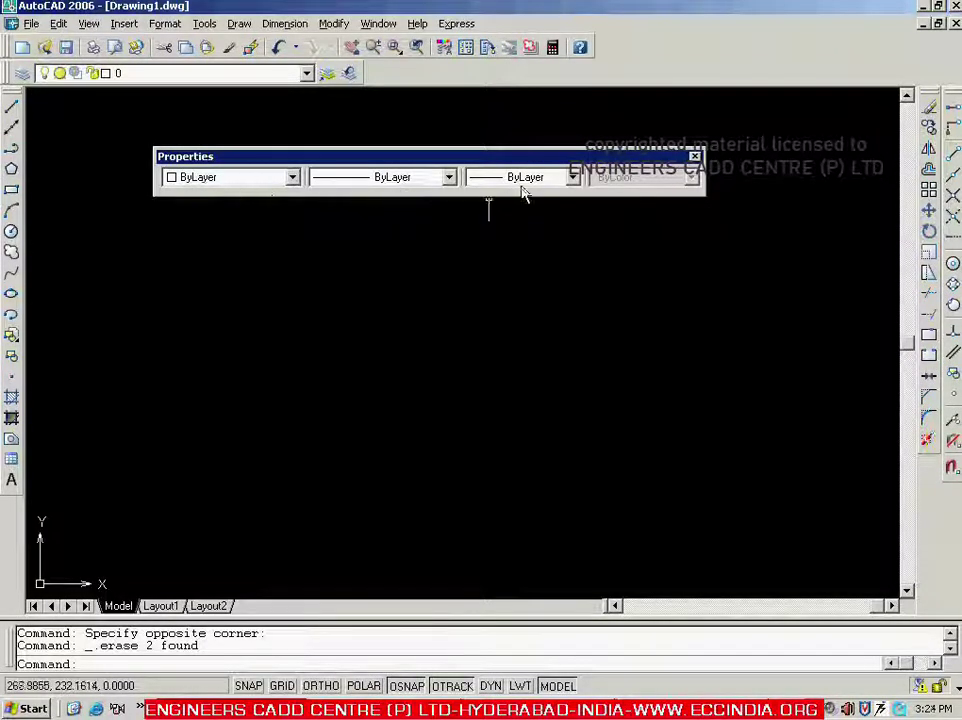
{"action": "left_click", "coordinate": [11, 189]}
{"action": "left_click", "coordinate": [92, 251]}
{"action": "left_click", "coordinate": [261, 426]}
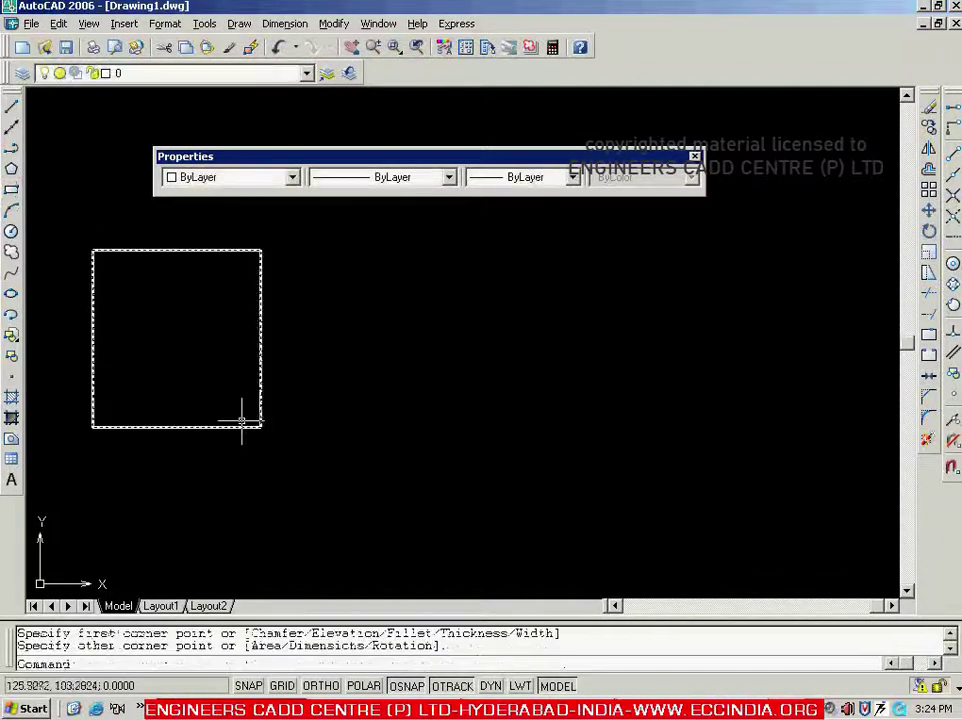
{"action": "left_click", "coordinate": [11, 231]}
{"action": "left_click", "coordinate": [163, 335]}
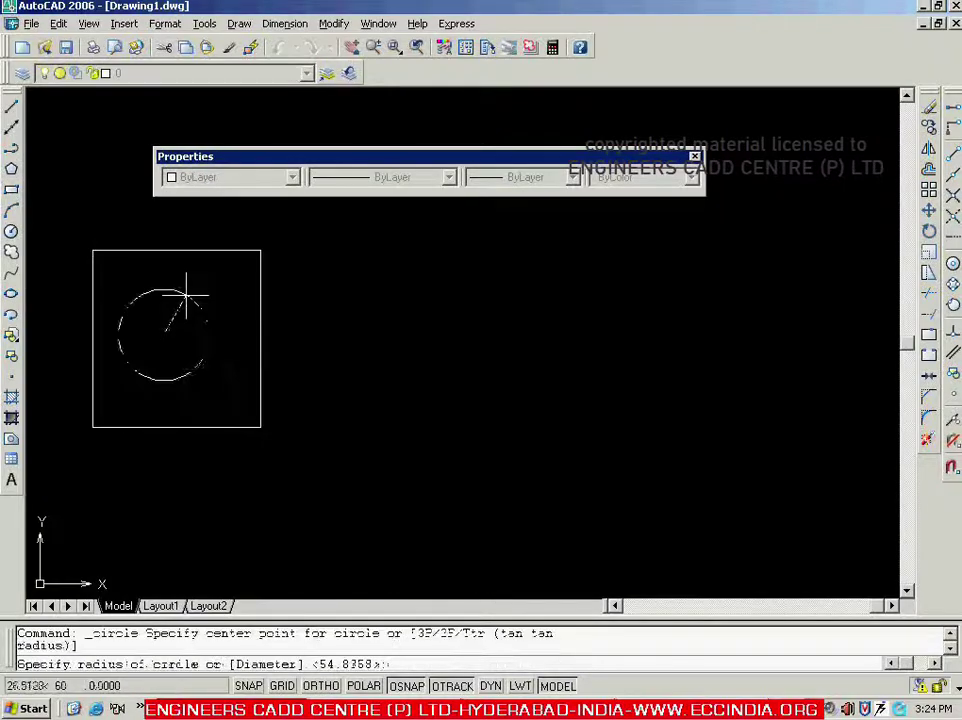
{"action": "left_click", "coordinate": [186, 297]}
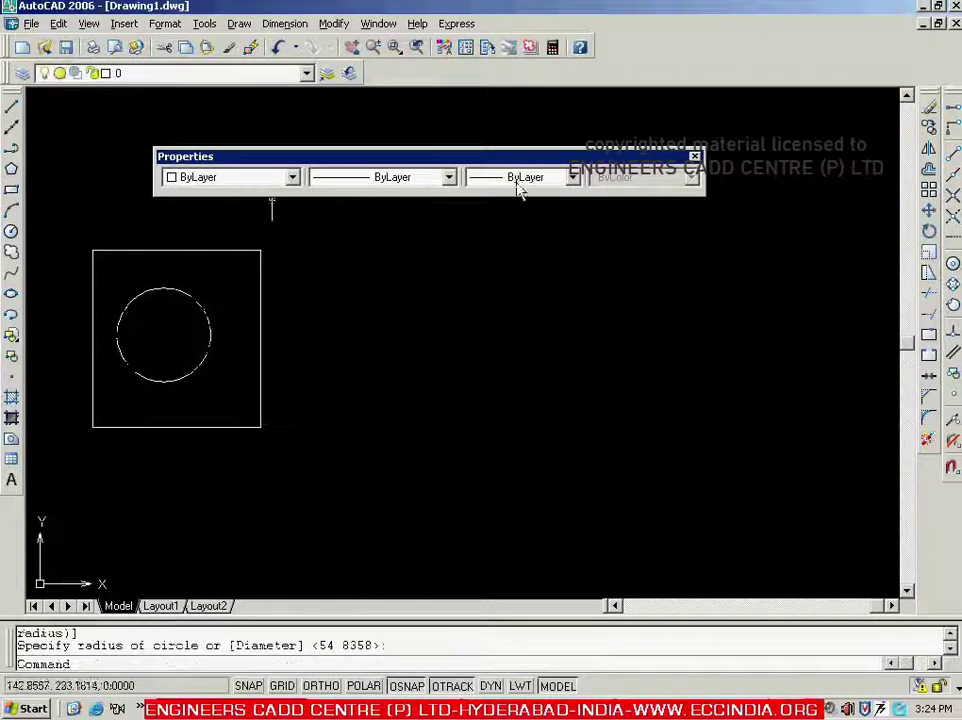
Erase the ByLayer rectangle and the circle inside it.
{"action": "left_click", "coordinate": [318, 308]}
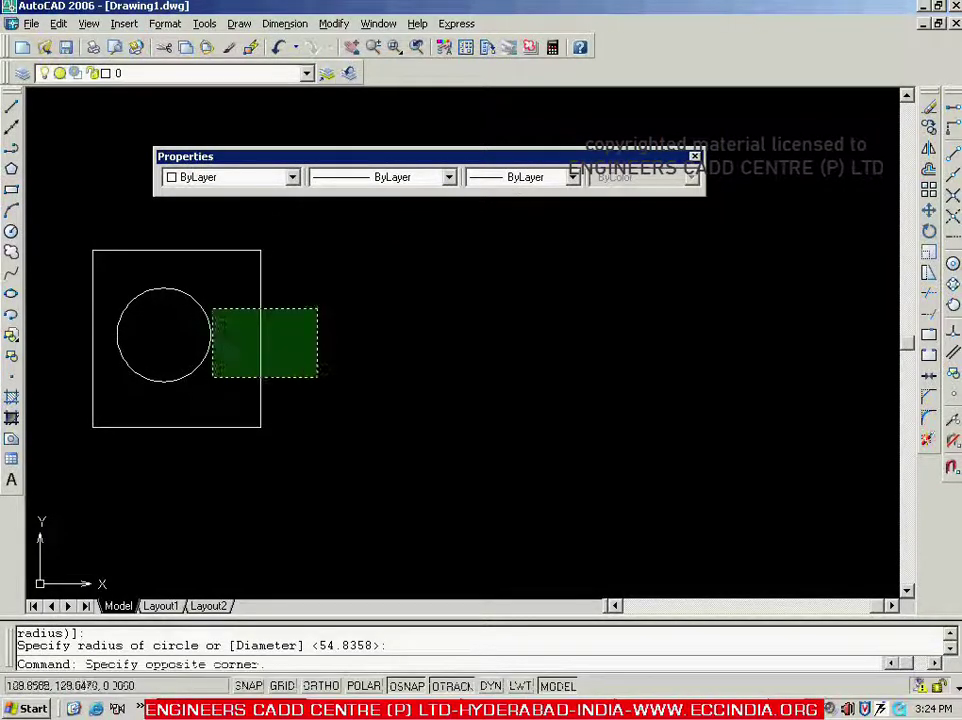
{"action": "left_click", "coordinate": [188, 379]}
{"action": "key", "text": "Delete"}
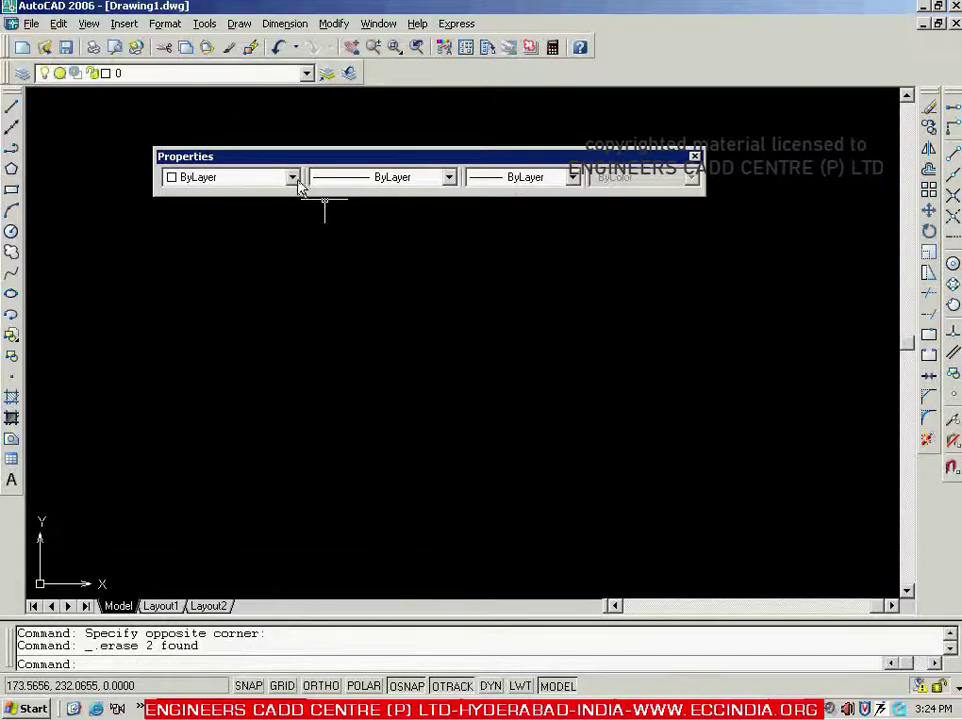
Set the current colour to Yellow and draw a rectangle with a circle of about 34 units radius inside it.
{"action": "left_click", "coordinate": [292, 178]}
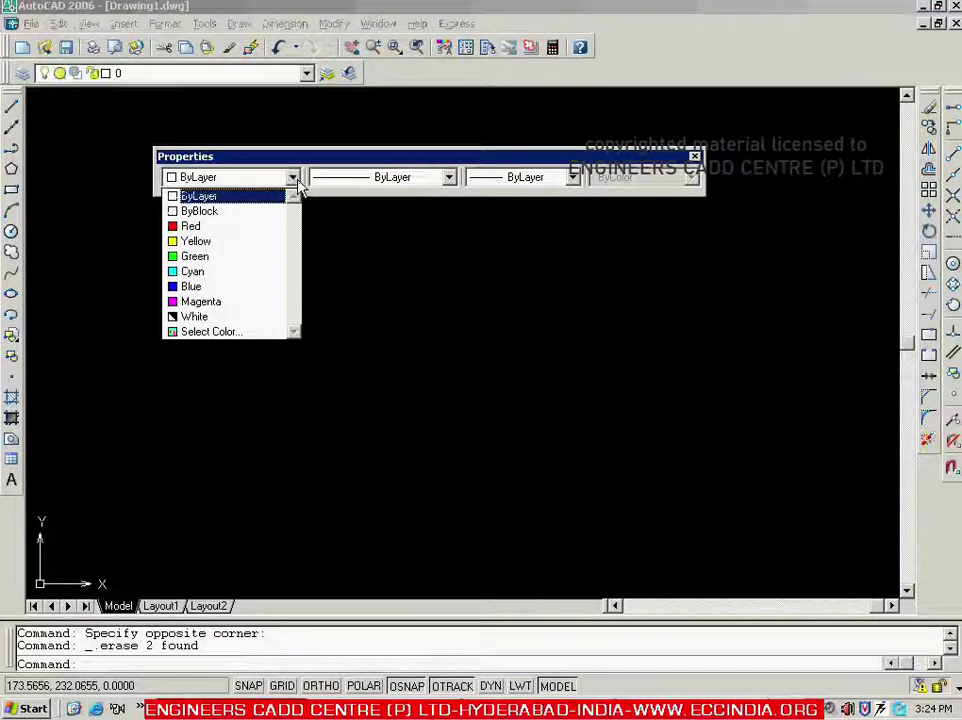
{"action": "left_click", "coordinate": [212, 241]}
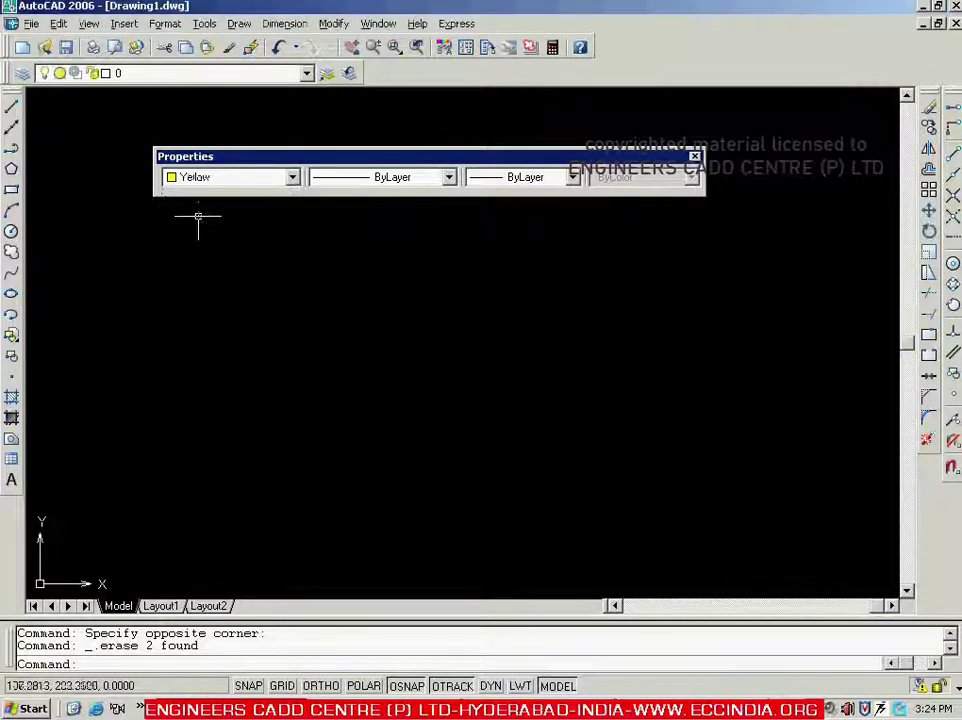
{"action": "left_click", "coordinate": [11, 189]}
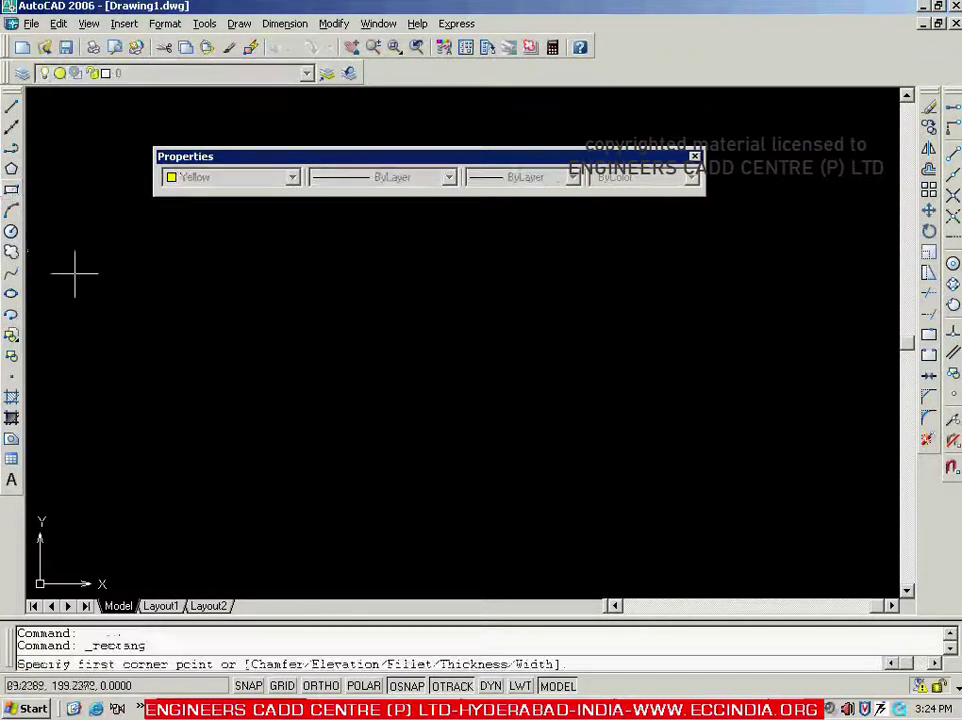
{"action": "left_click", "coordinate": [87, 269]}
{"action": "left_click", "coordinate": [341, 464]}
{"action": "left_click", "coordinate": [11, 230]}
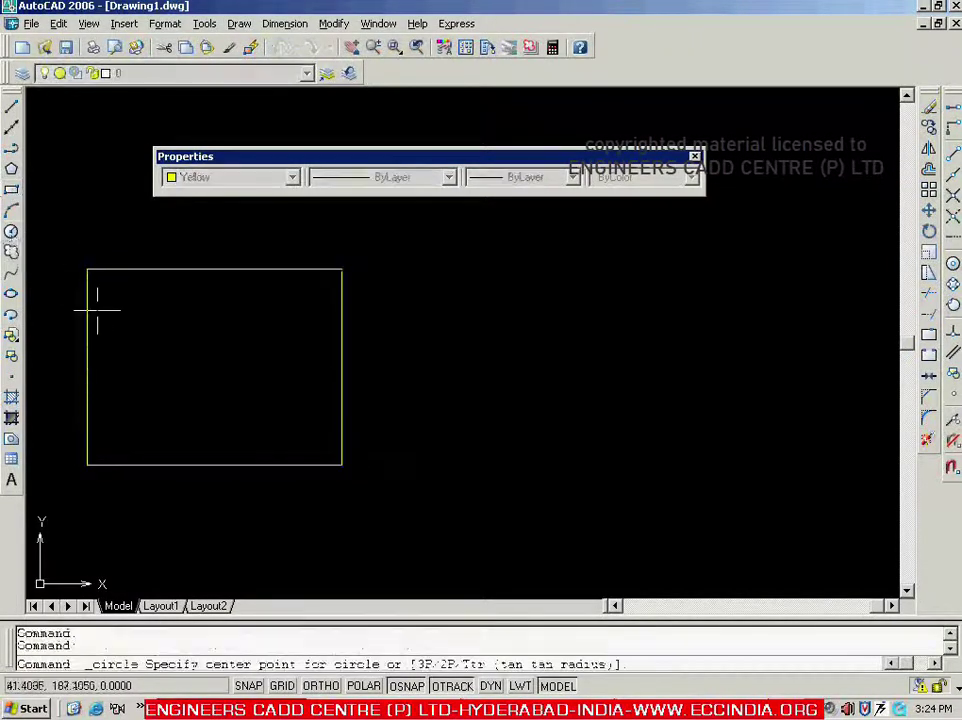
{"action": "left_click", "coordinate": [207, 367]}
{"action": "left_click", "coordinate": [246, 321]}
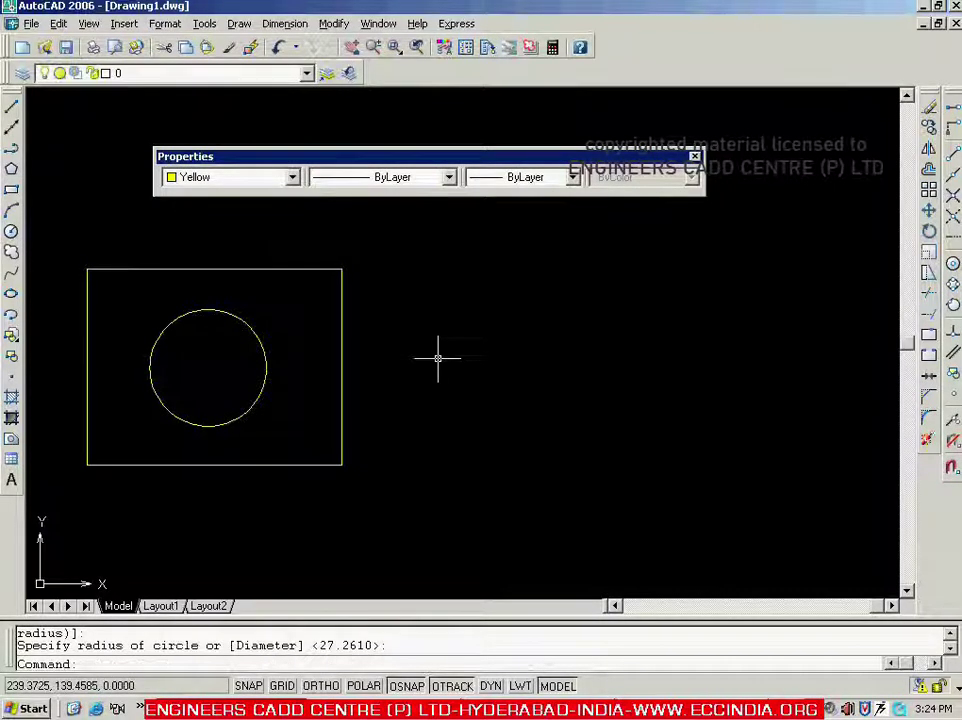
Set the current colour to Green and draw a three-point arc rising from below the yellow rectangle across its right edge.
{"action": "left_click", "coordinate": [293, 178]}
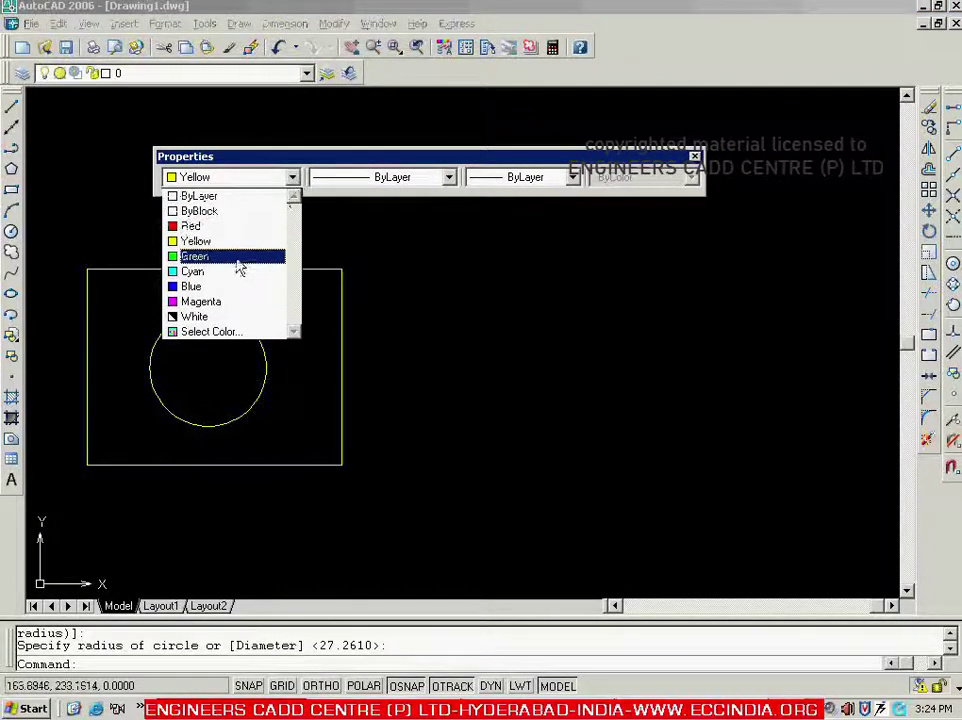
{"action": "left_click", "coordinate": [234, 256]}
{"action": "left_click", "coordinate": [12, 210]}
{"action": "left_click", "coordinate": [216, 478]}
{"action": "left_click", "coordinate": [300, 389]}
{"action": "left_click", "coordinate": [432, 426]}
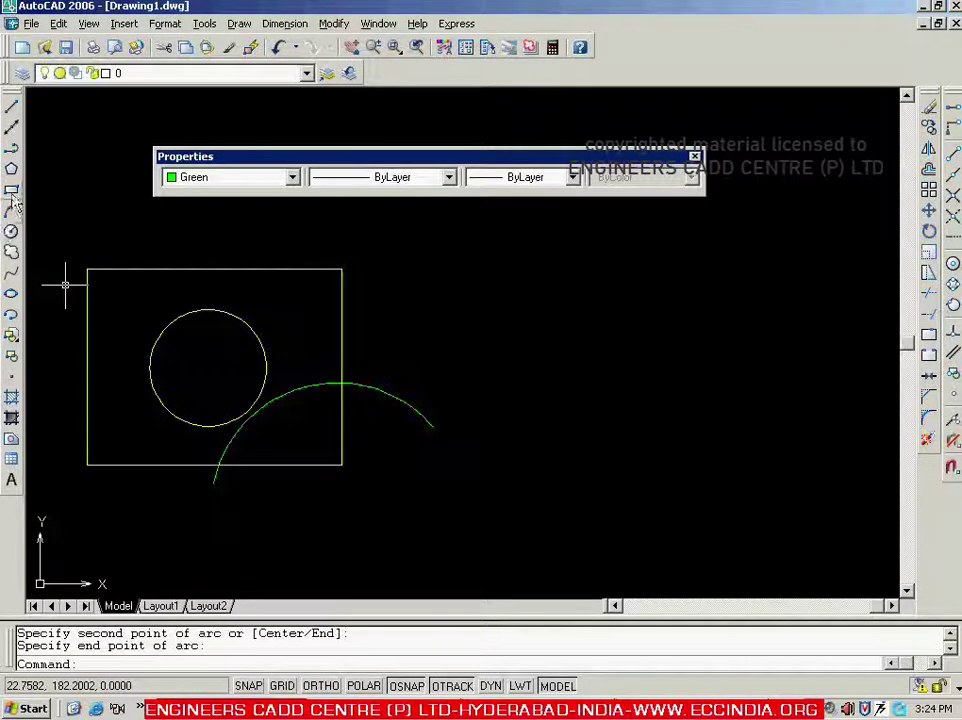
Draw a green rectangle below the arc, overlapping the yellow rectangle's lower right corner.
{"action": "left_click", "coordinate": [11, 189]}
{"action": "left_click", "coordinate": [264, 435]}
{"action": "left_click", "coordinate": [471, 542]}
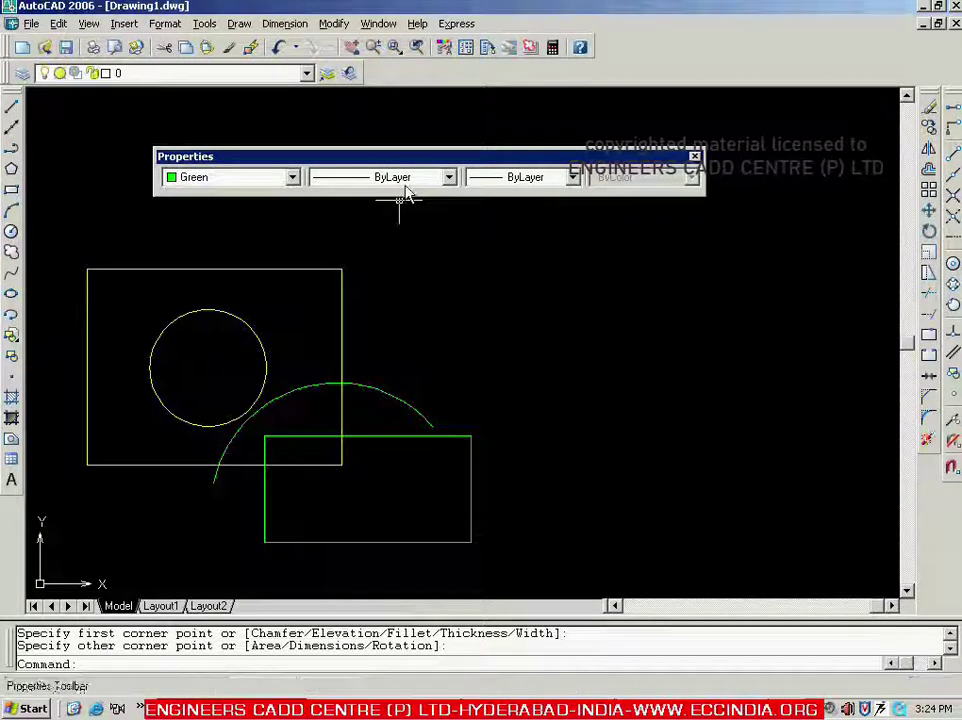
Load the ACAD_ISO02W100 ISO dash linetype from acadiso.lin into the drawing.
{"action": "left_click", "coordinate": [450, 179]}
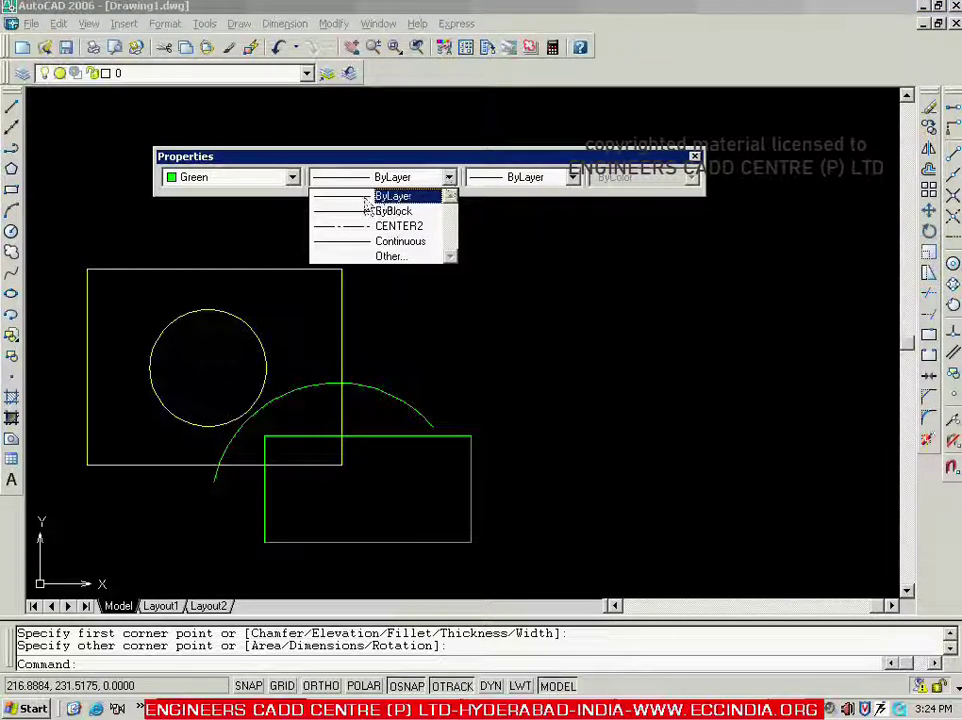
{"action": "left_click", "coordinate": [392, 256]}
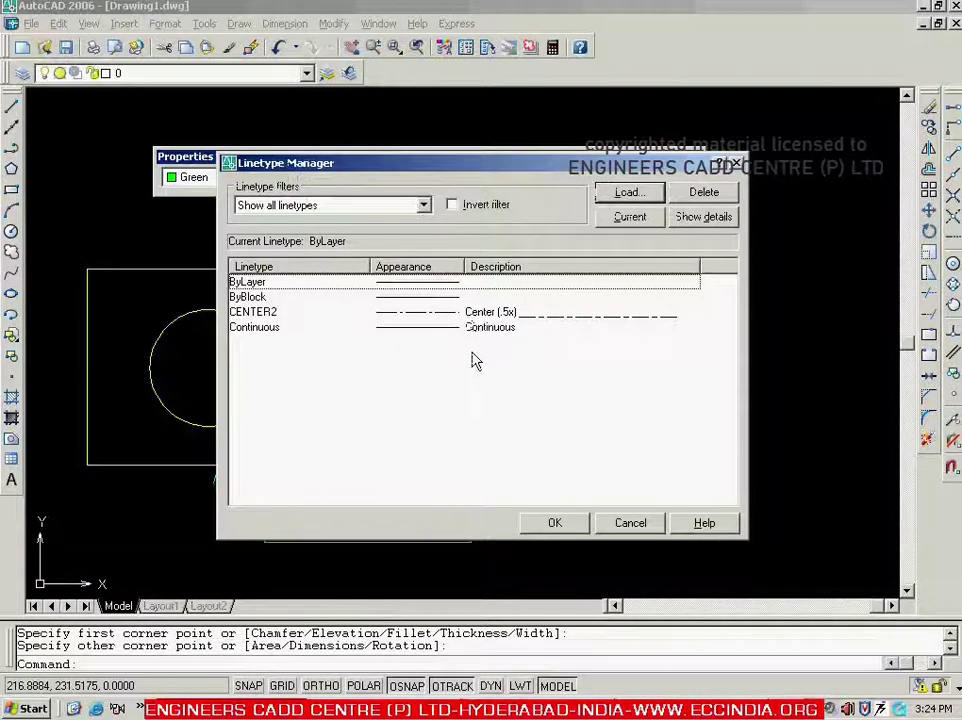
{"action": "left_click", "coordinate": [631, 194]}
{"action": "mouse_move", "coordinate": [557, 281]}
{"action": "left_mouse_down"}
{"action": "mouse_move", "coordinate": [554, 388]}
{"action": "mouse_move", "coordinate": [552, 260]}
{"action": "left_mouse_up"}
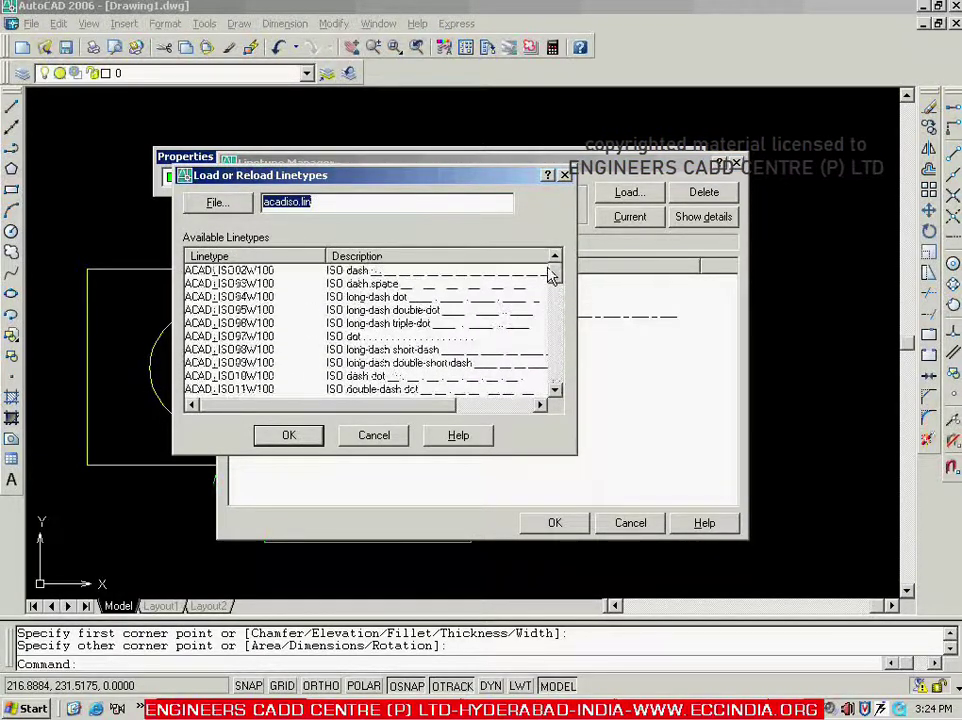
{"action": "left_click", "coordinate": [245, 272]}
{"action": "left_click", "coordinate": [313, 437]}
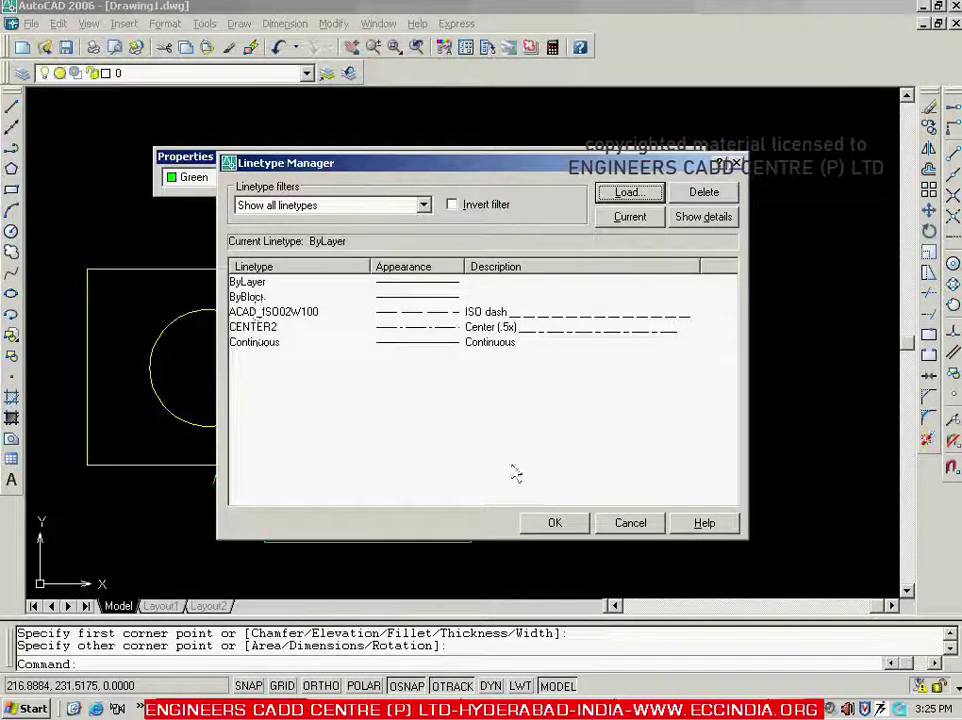
{"action": "left_click", "coordinate": [554, 522]}
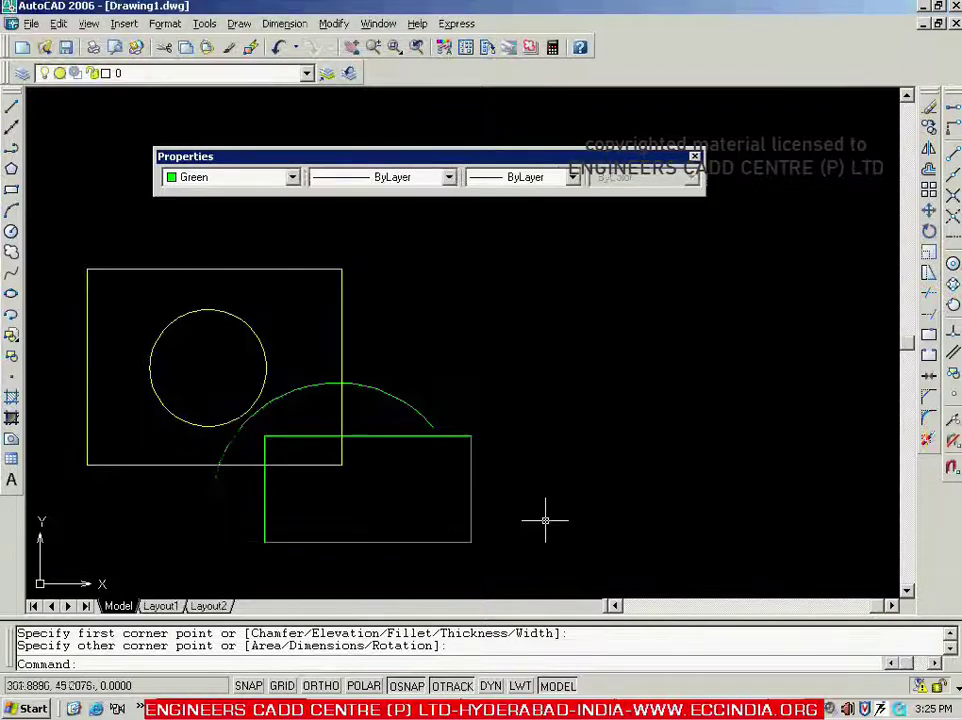
Set the current linetype to ACAD_ISO02W100 and draw a large dashed rectangle to the right of the existing shapes.
{"action": "left_click", "coordinate": [450, 179]}
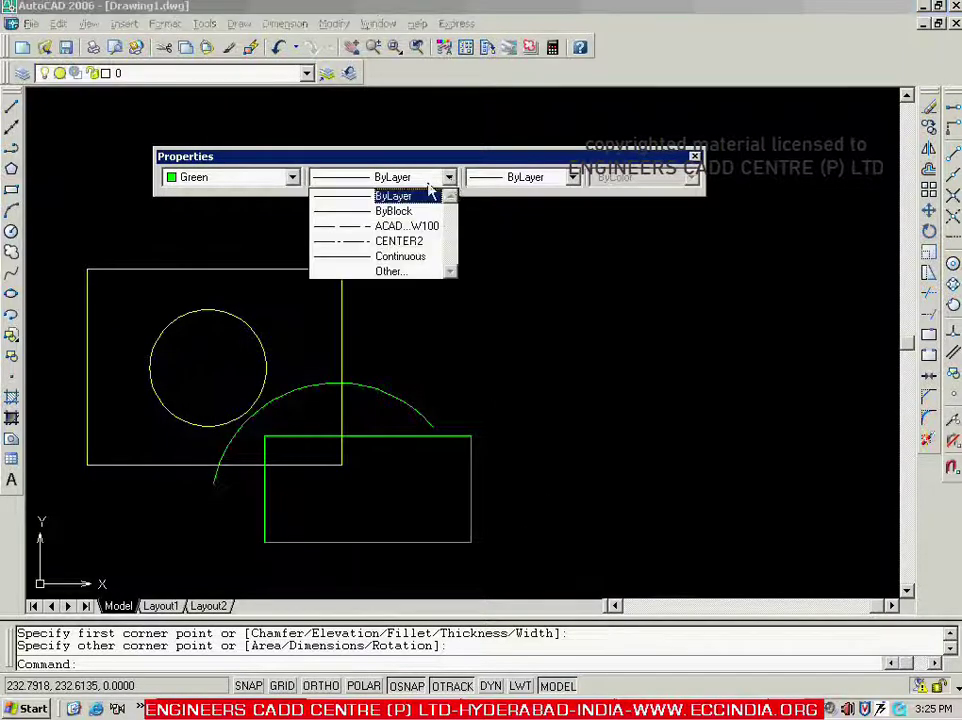
{"action": "left_click", "coordinate": [388, 227]}
{"action": "left_click", "coordinate": [11, 189]}
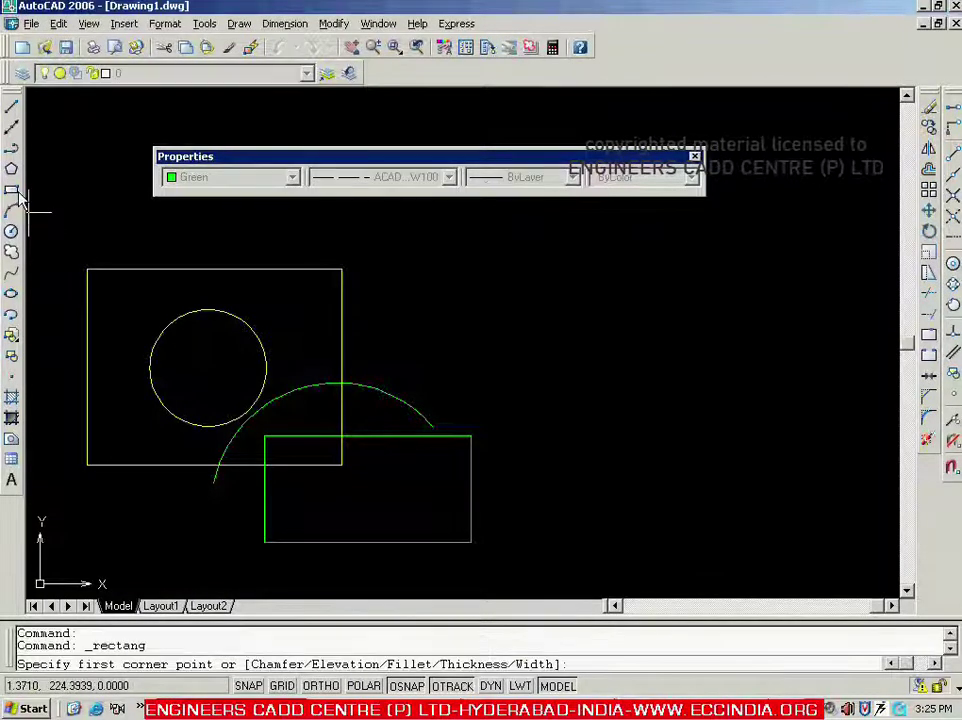
{"action": "left_click", "coordinate": [498, 280]}
{"action": "left_click", "coordinate": [816, 541]}
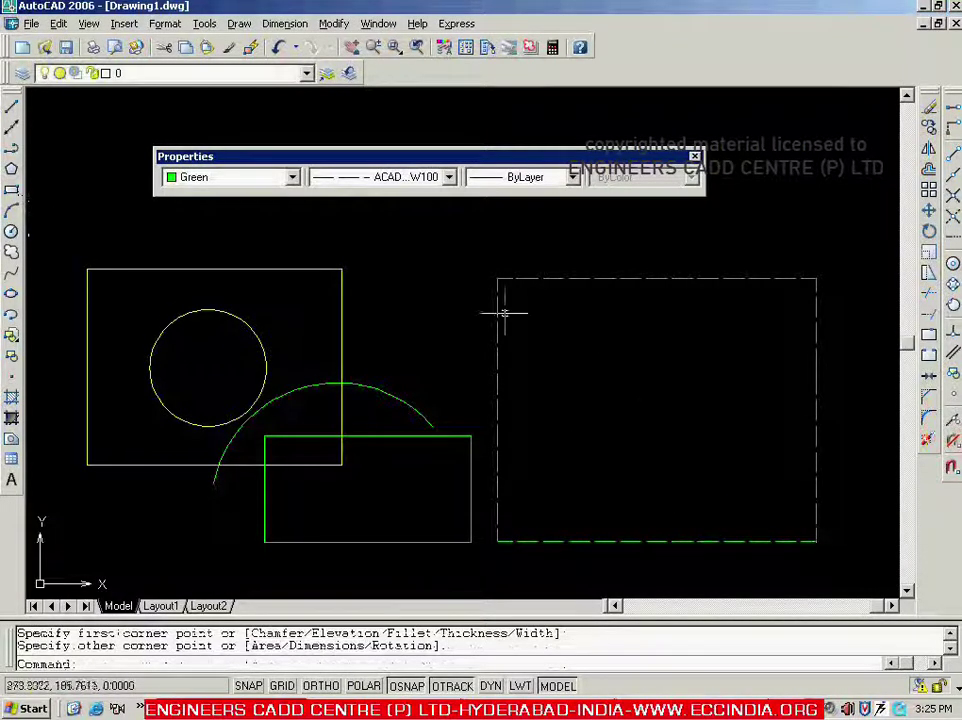
Set the current linetype to CENTER2 and draw a large circle inside the dashed rectangle.
{"action": "left_click", "coordinate": [449, 177]}
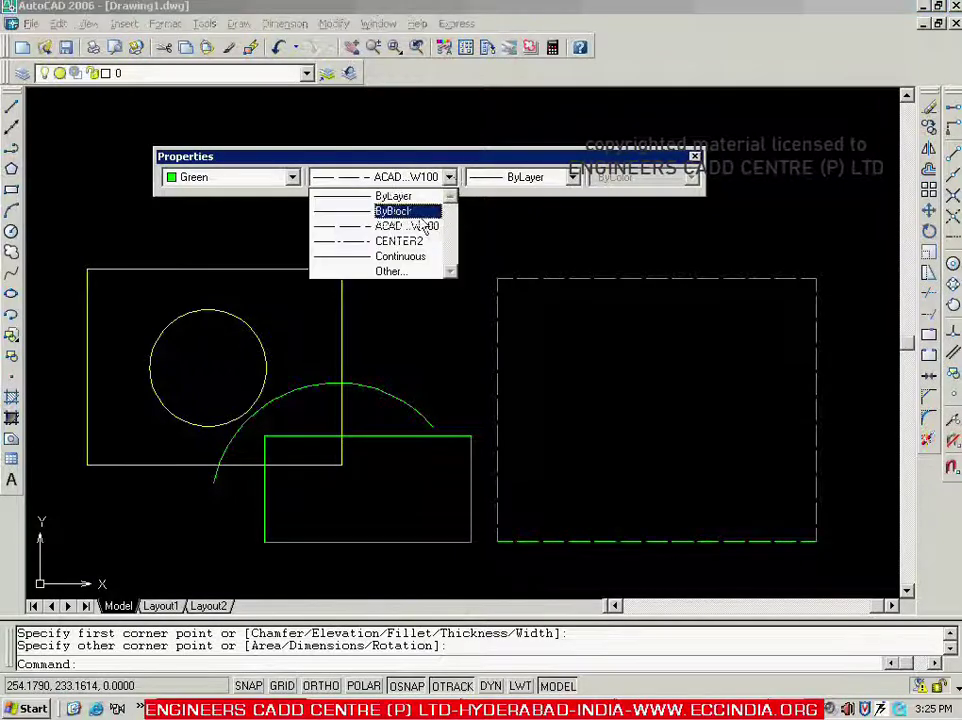
{"action": "left_click", "coordinate": [400, 241]}
{"action": "left_click", "coordinate": [11, 230]}
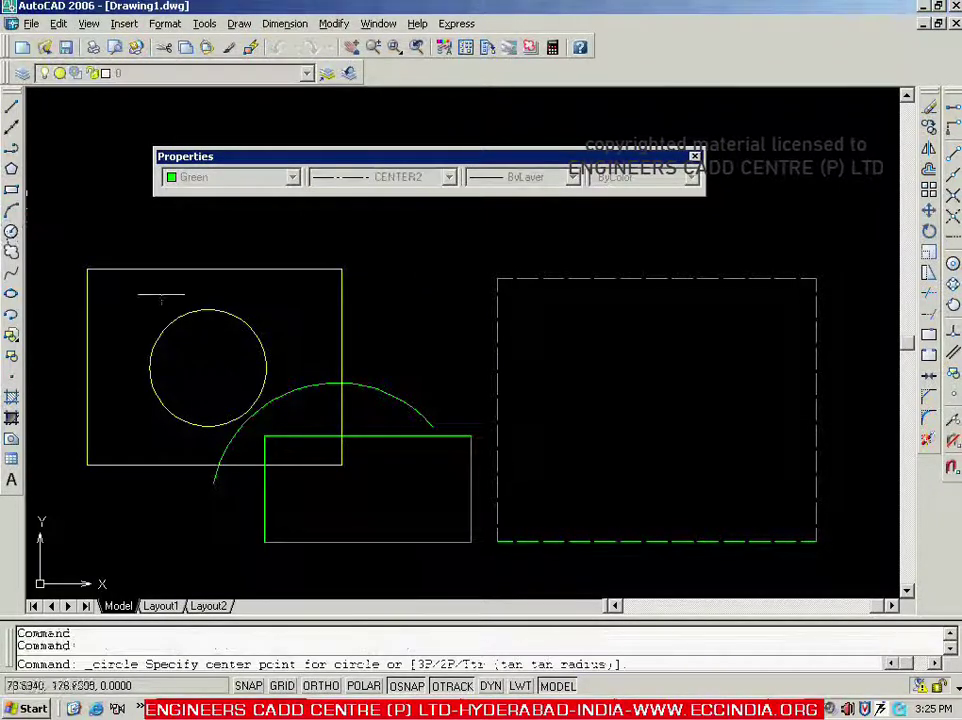
{"action": "left_click", "coordinate": [653, 415]}
{"action": "left_click", "coordinate": [736, 359]}
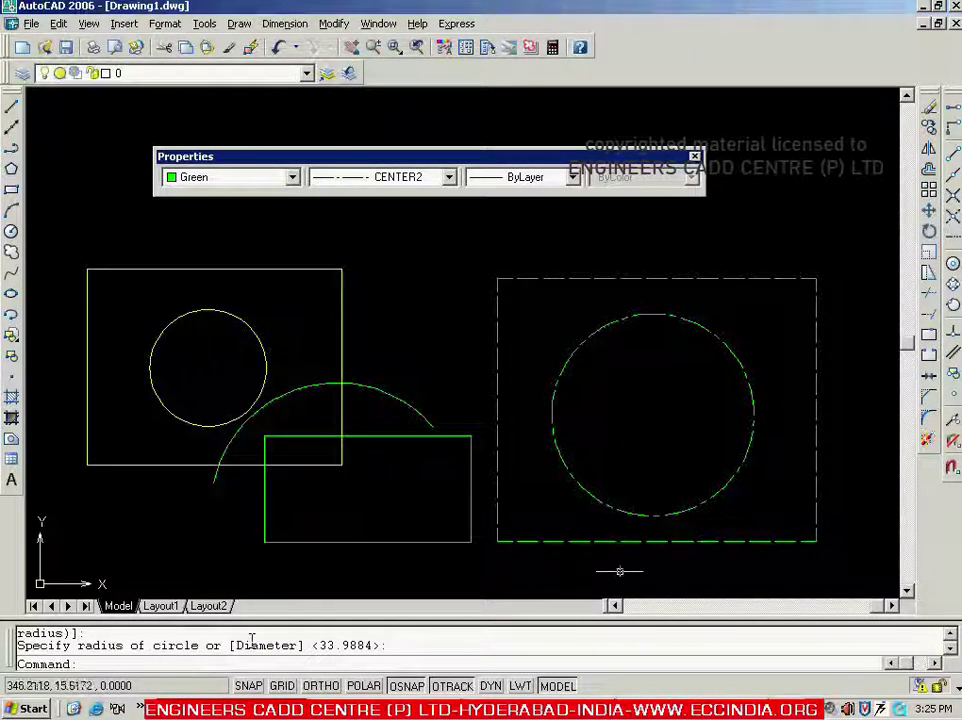
Set the current lineweight to 0.50 mm and draw a tall rectangle overlapping the yellow rectangle, arc and green rectangle.
{"action": "left_click", "coordinate": [574, 179]}
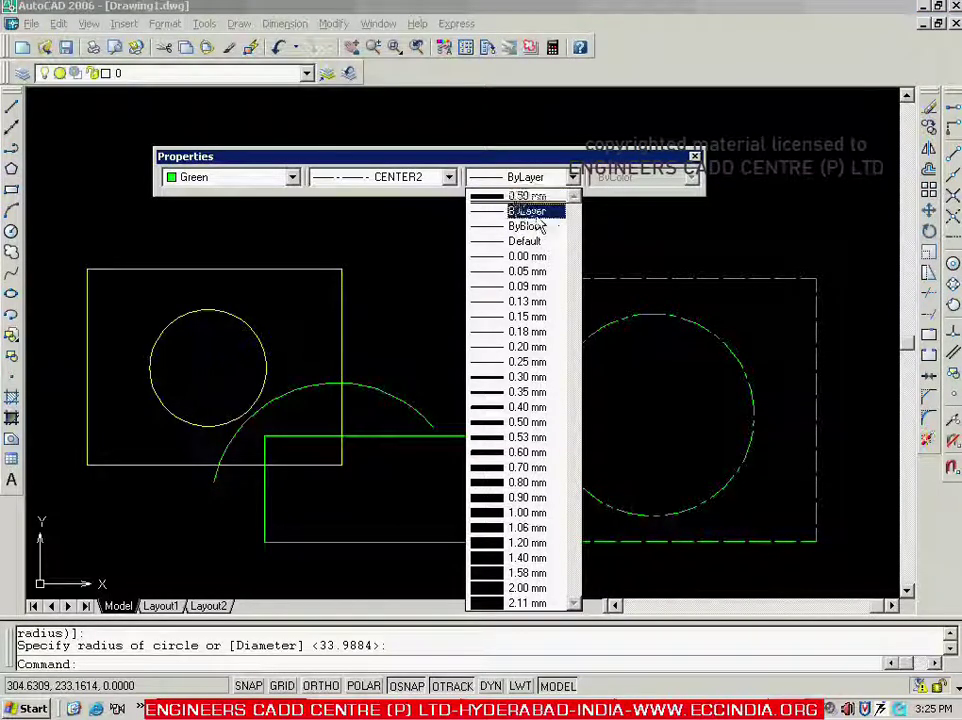
{"action": "left_click", "coordinate": [502, 423]}
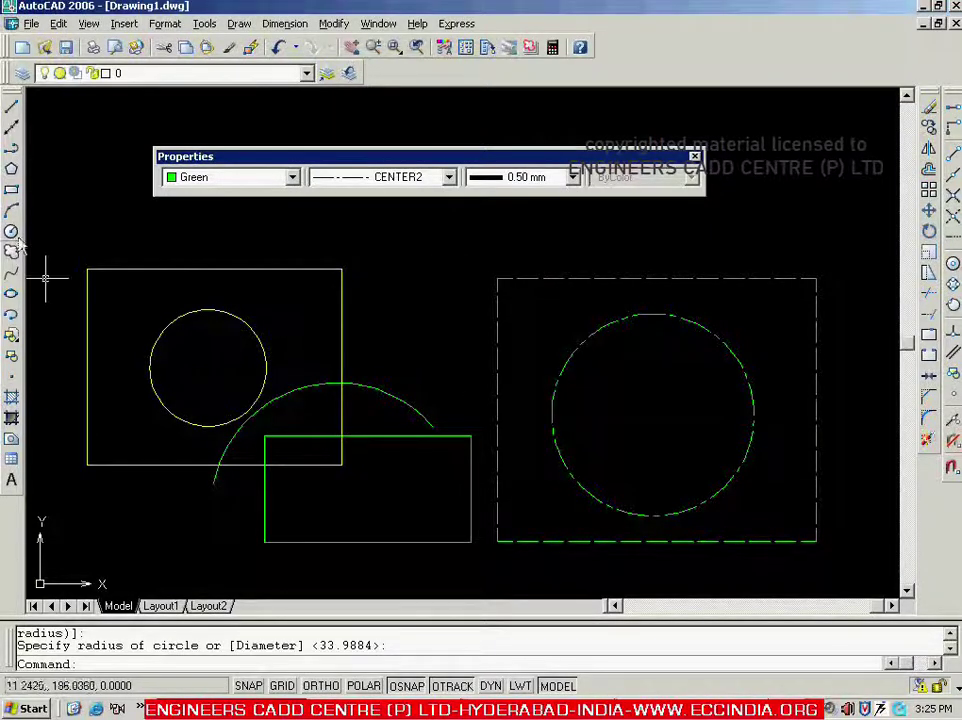
{"action": "left_click", "coordinate": [11, 189]}
{"action": "left_click", "coordinate": [280, 226]}
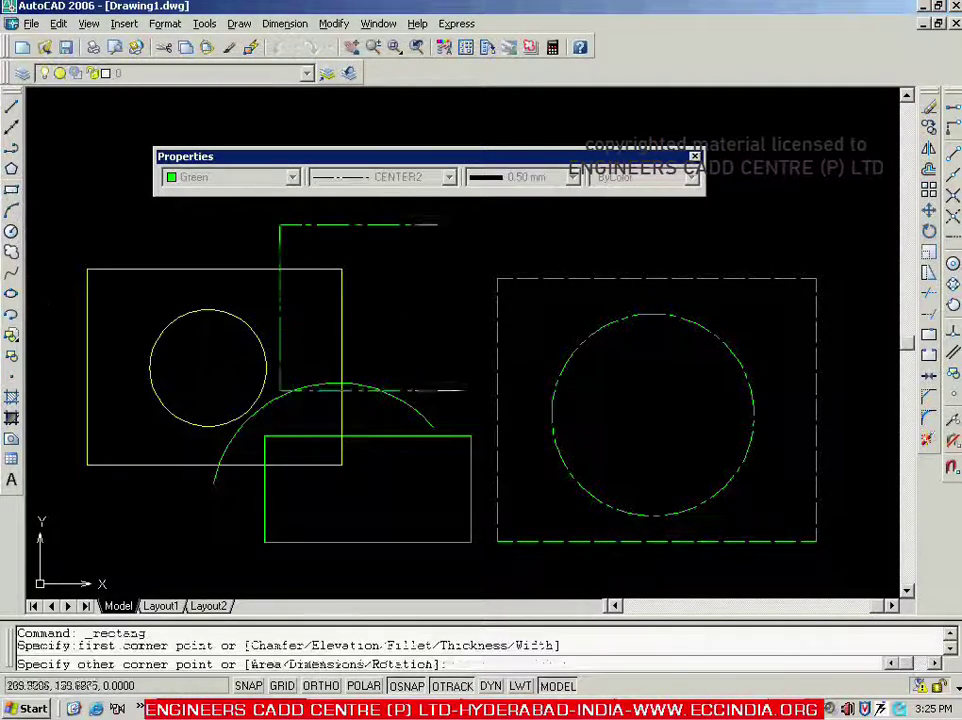
{"action": "left_click", "coordinate": [455, 519]}
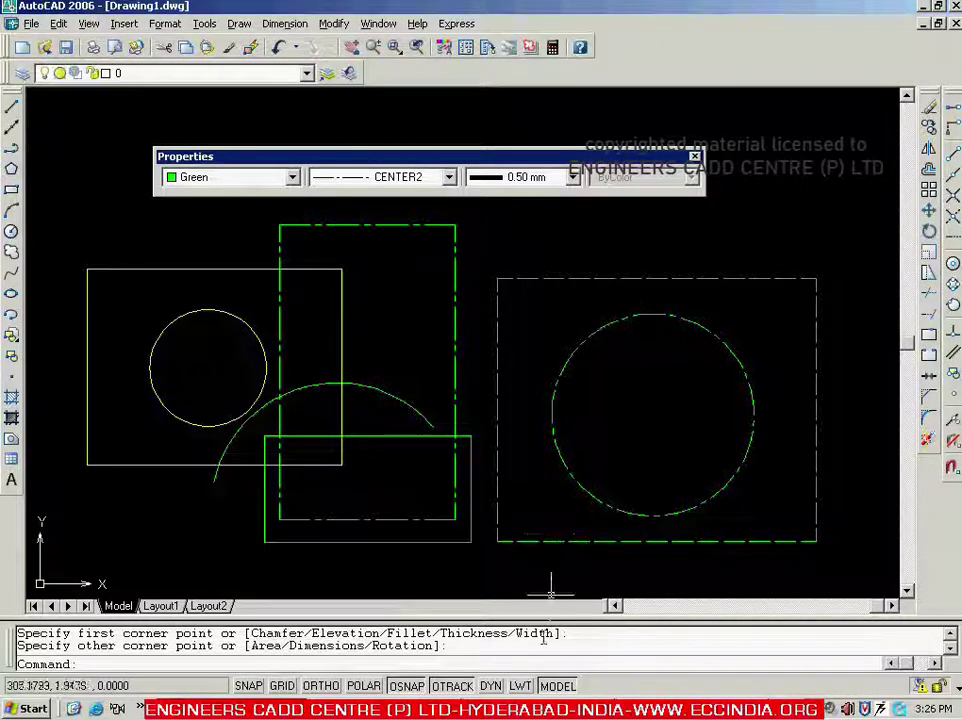
Toggle the lineweight display on and off repeatedly to compare the tall 0.50 mm rectangle, leaving it off.
{"action": "left_click", "coordinate": [520, 686]}
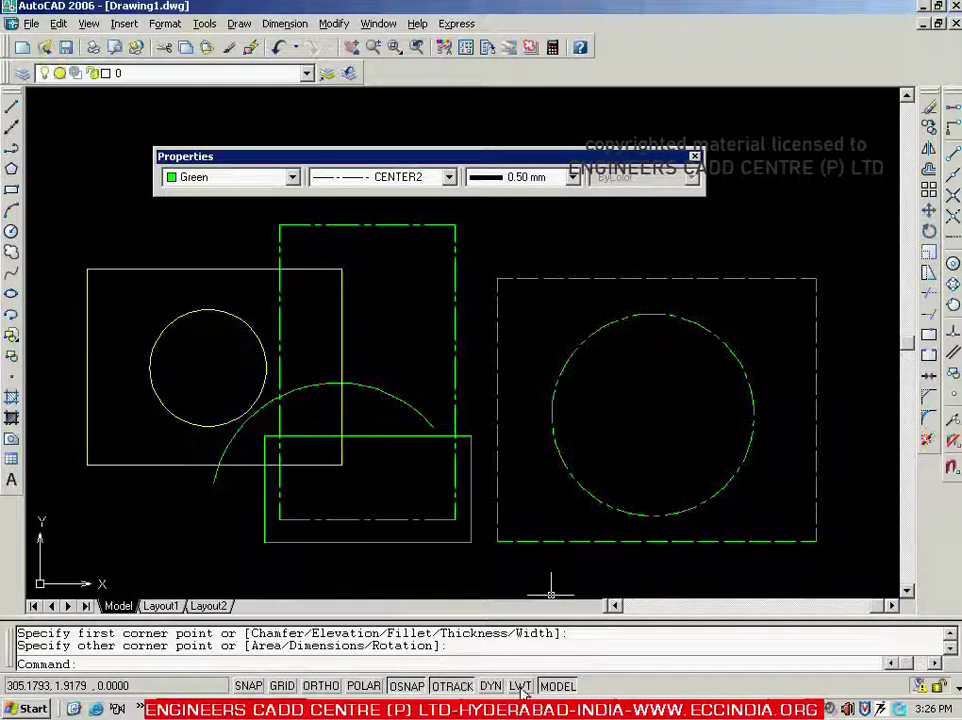
{"action": "left_click", "coordinate": [520, 686]}
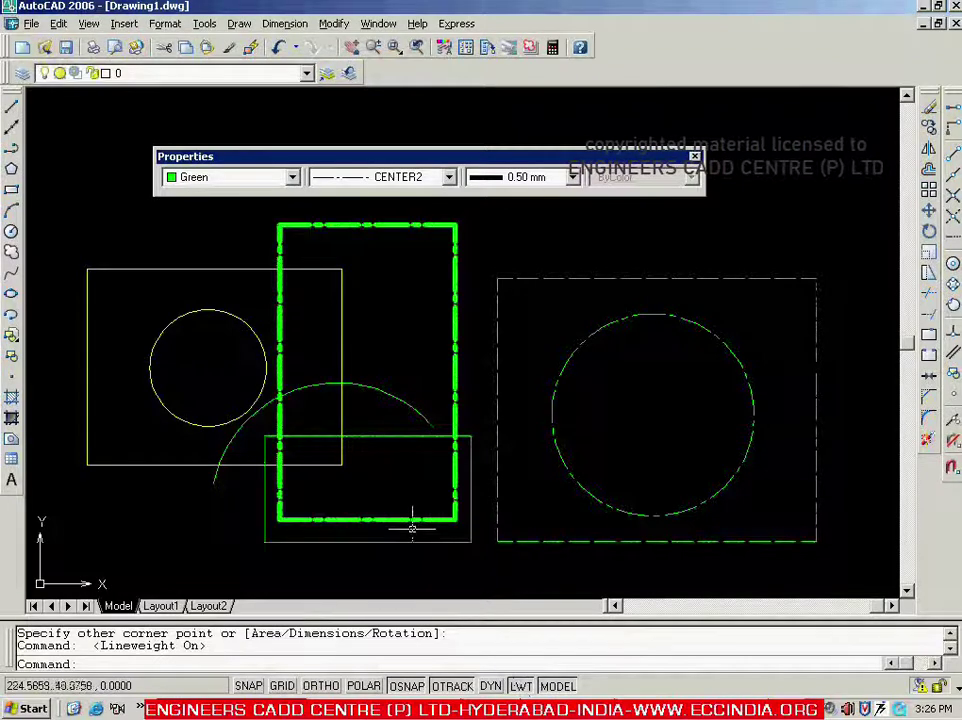
{"action": "left_click", "coordinate": [520, 686]}
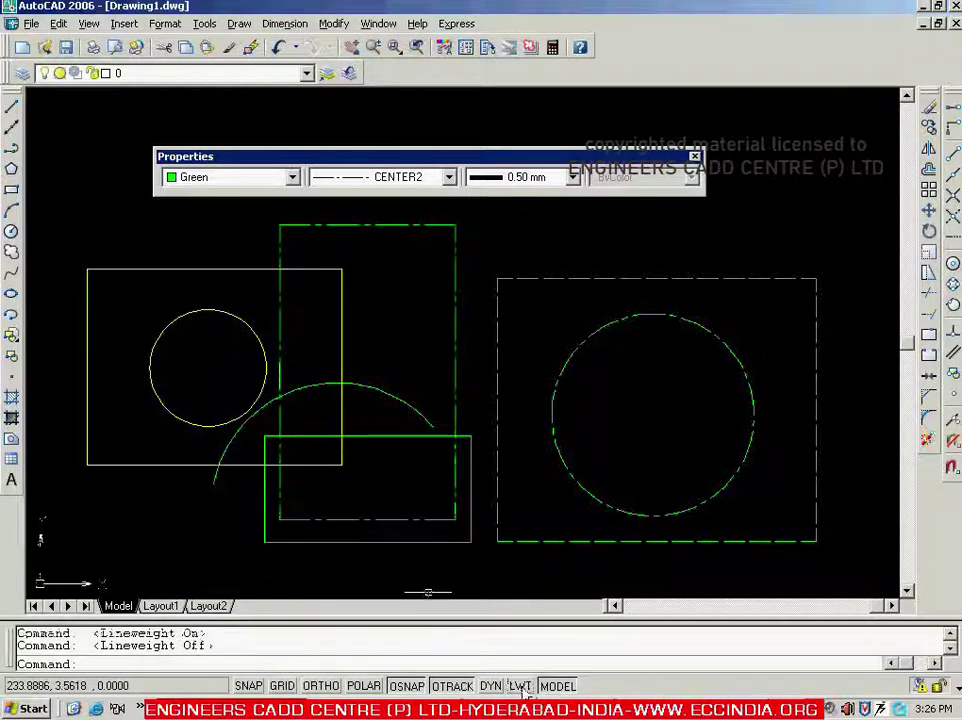
{"action": "left_click", "coordinate": [520, 686]}
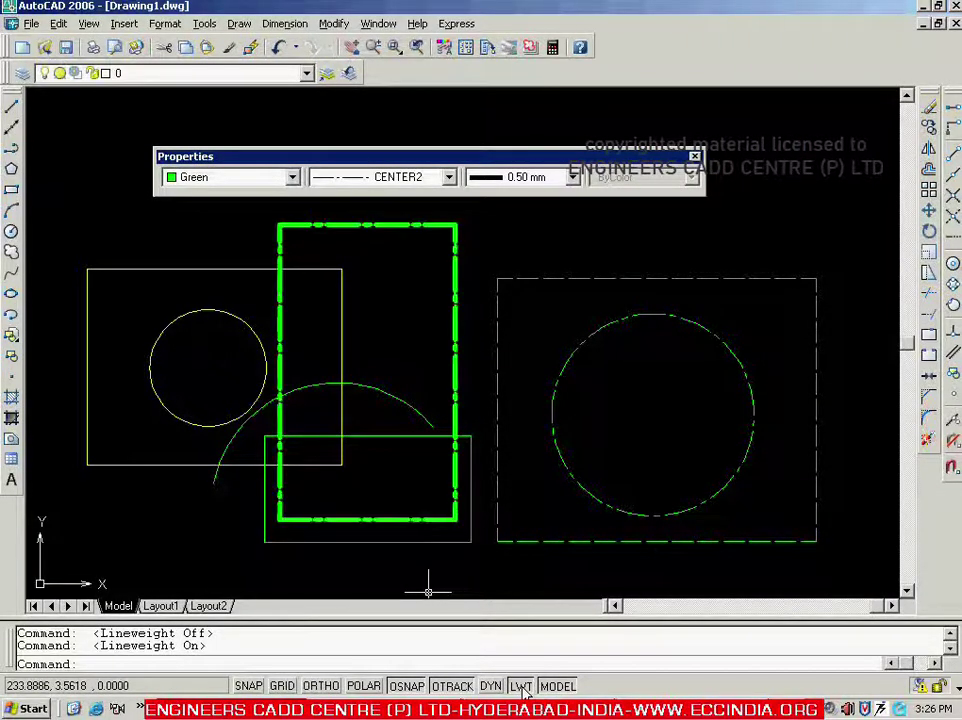
{"action": "left_click", "coordinate": [520, 686]}
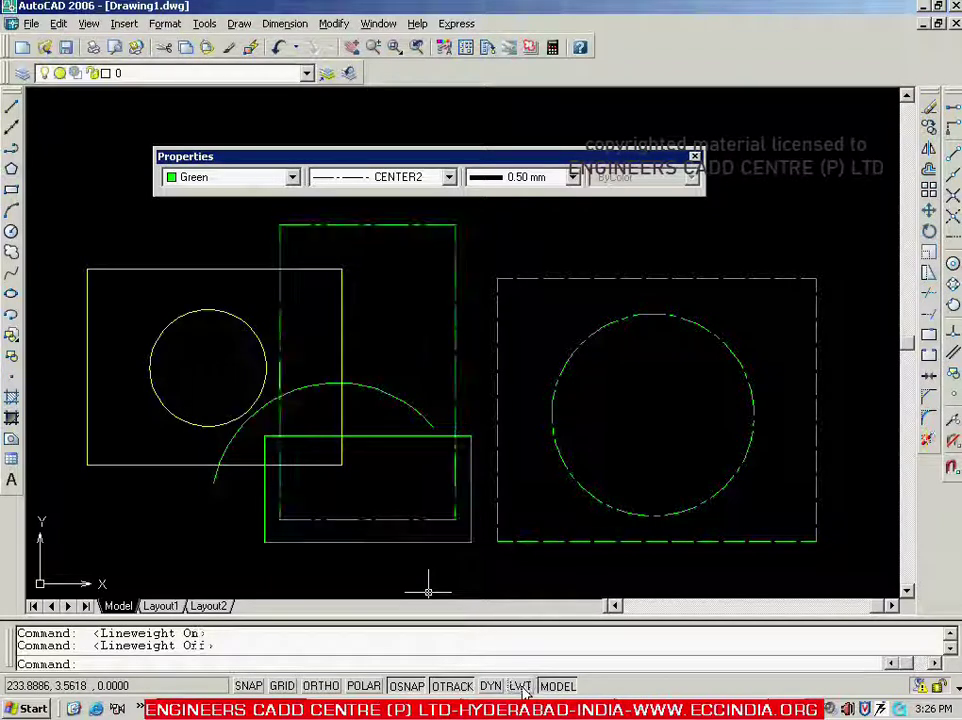
{"action": "left_click", "coordinate": [520, 686]}
{"action": "left_click", "coordinate": [520, 686]}
{"action": "left_click", "coordinate": [520, 686]}
{"action": "left_click", "coordinate": [520, 686]}
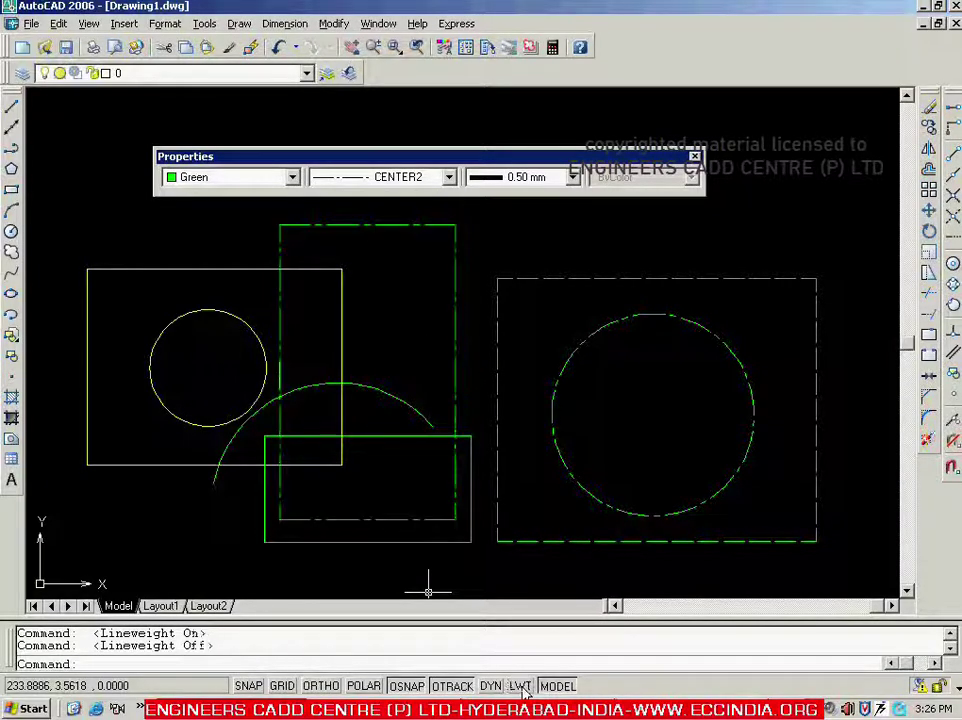
Reset the current colour, linetype and lineweight to ByLayer.
{"action": "left_click", "coordinate": [292, 177]}
{"action": "left_click", "coordinate": [260, 195]}
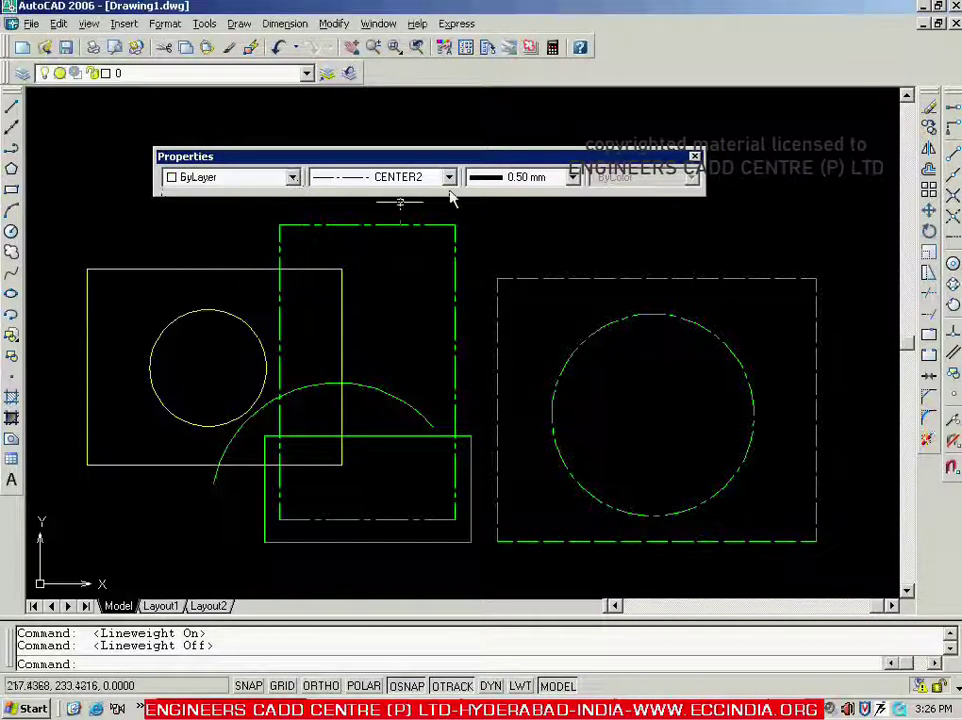
{"action": "left_click", "coordinate": [449, 177]}
{"action": "left_click", "coordinate": [400, 197]}
{"action": "left_click", "coordinate": [572, 177]}
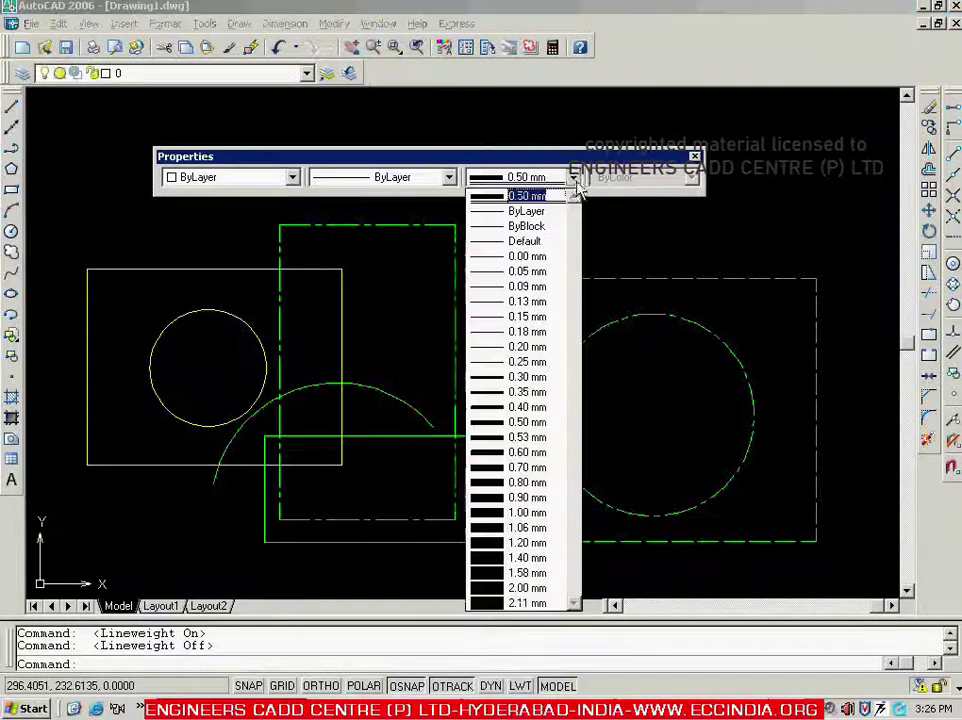
{"action": "left_click", "coordinate": [530, 209]}
Erase all the demonstration shapes from the drawing and dock the floating Properties toolbar beside the Layers toolbar.
{"action": "left_click", "coordinate": [610, 225]}
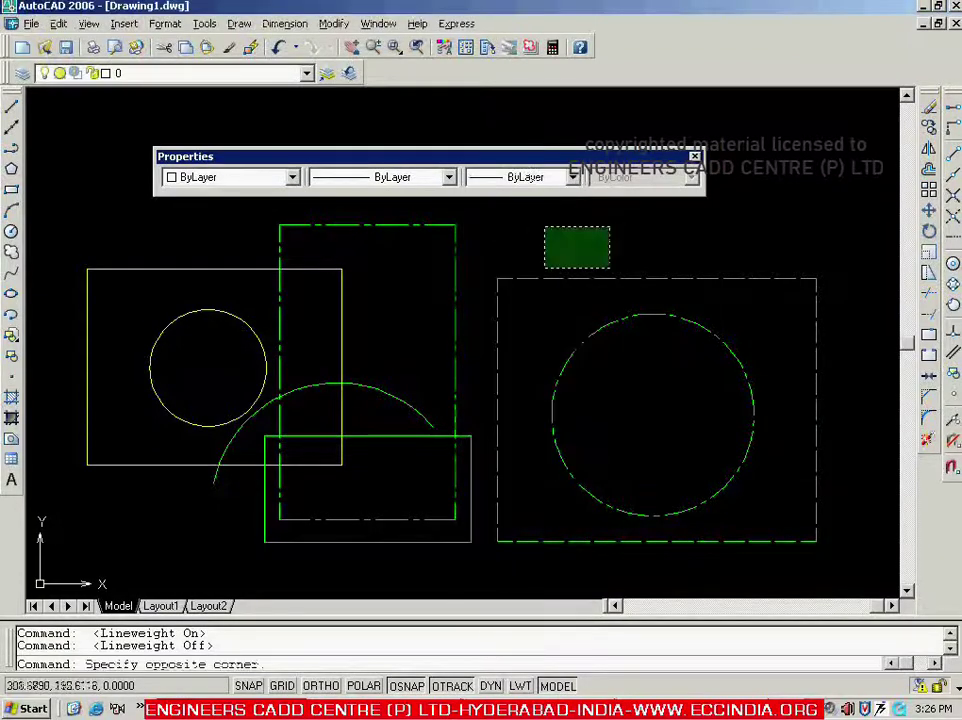
{"action": "left_click", "coordinate": [155, 503]}
{"action": "key", "text": "Delete"}
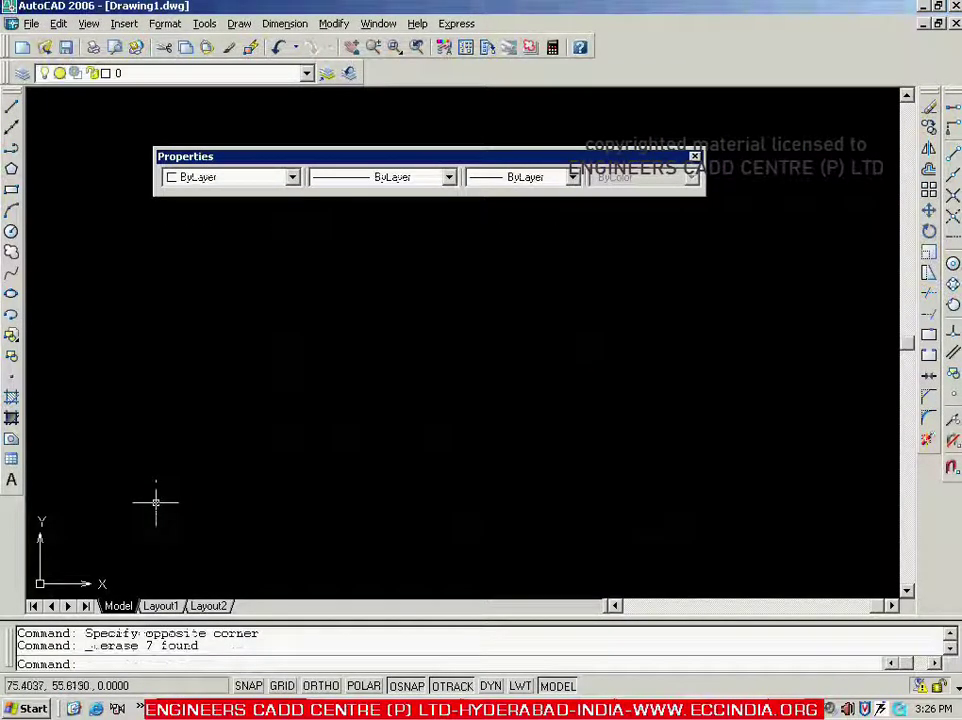
{"action": "mouse_move", "coordinate": [337, 165]}
{"action": "left_mouse_down"}
{"action": "mouse_move", "coordinate": [475, 146]}
{"action": "mouse_move", "coordinate": [558, 88]}
{"action": "mouse_move", "coordinate": [638, 79]}
{"action": "left_mouse_up"}
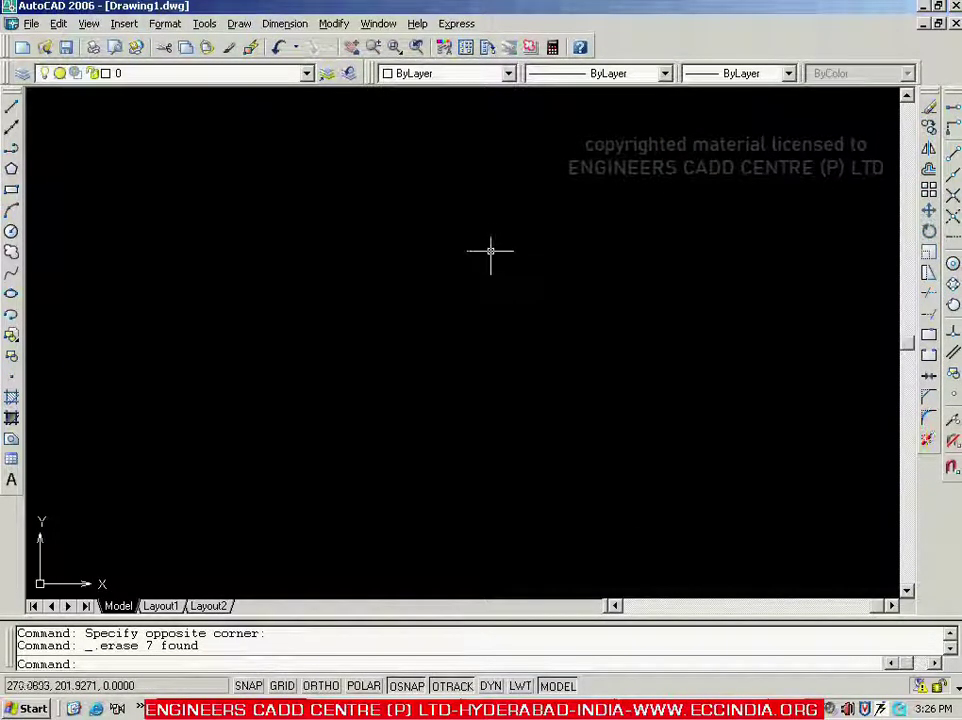
Switch to Acrobat Reader to examine the dimensioned orthographic views in the exercise, then return to AutoCAD.
{"action": "key", "text": "alt+Tab"}
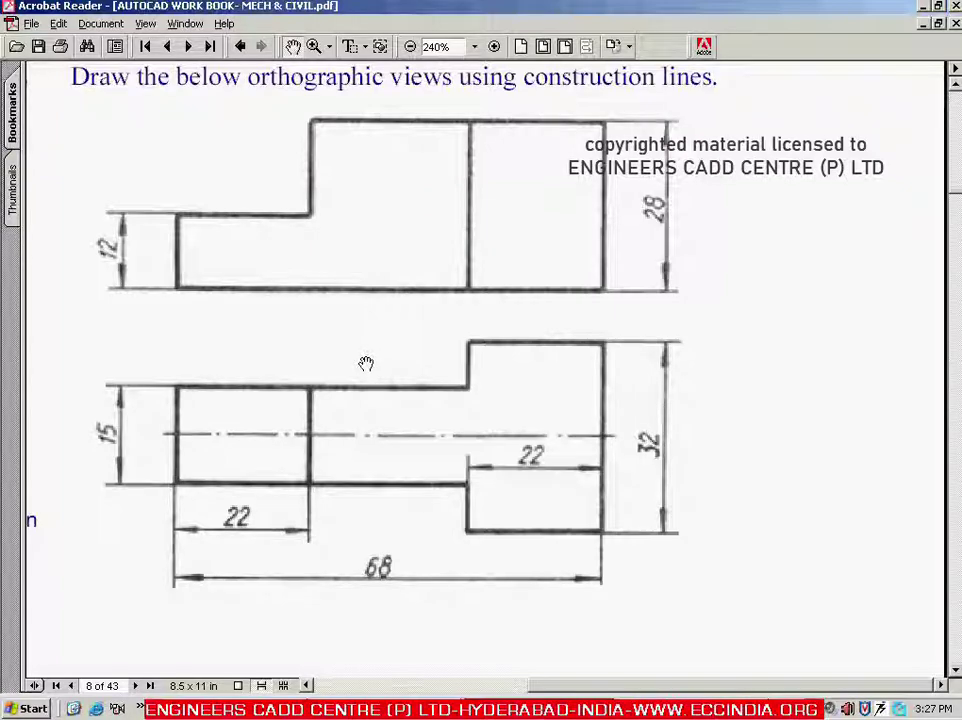
{"action": "key", "text": "alt+Tab"}
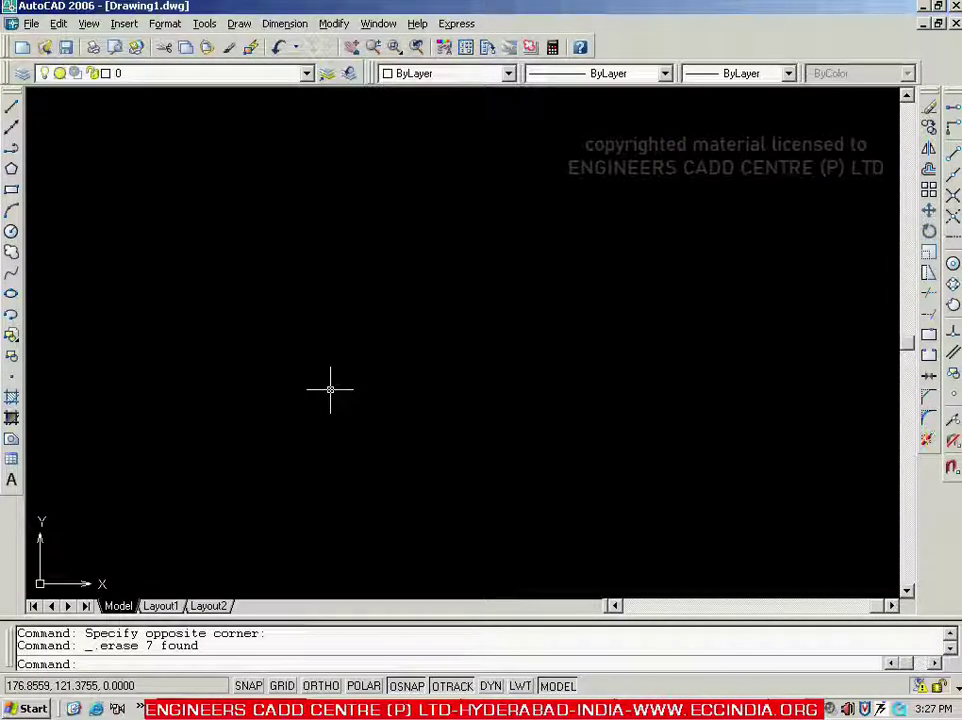
{"action": "key", "text": "alt+Tab"}
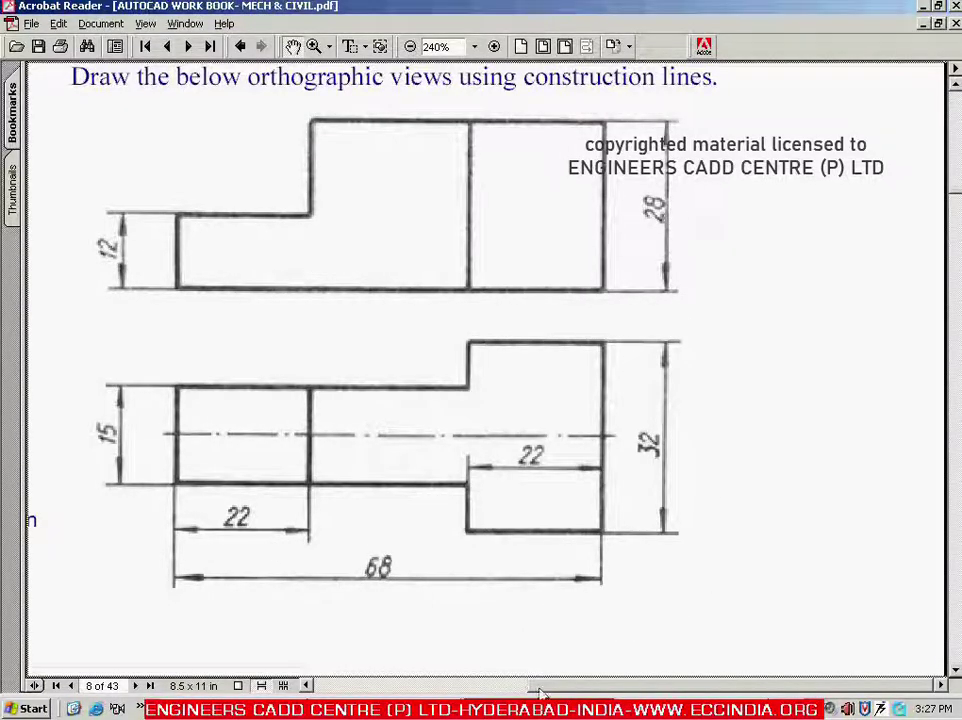
{"action": "key", "text": "alt+Tab"}
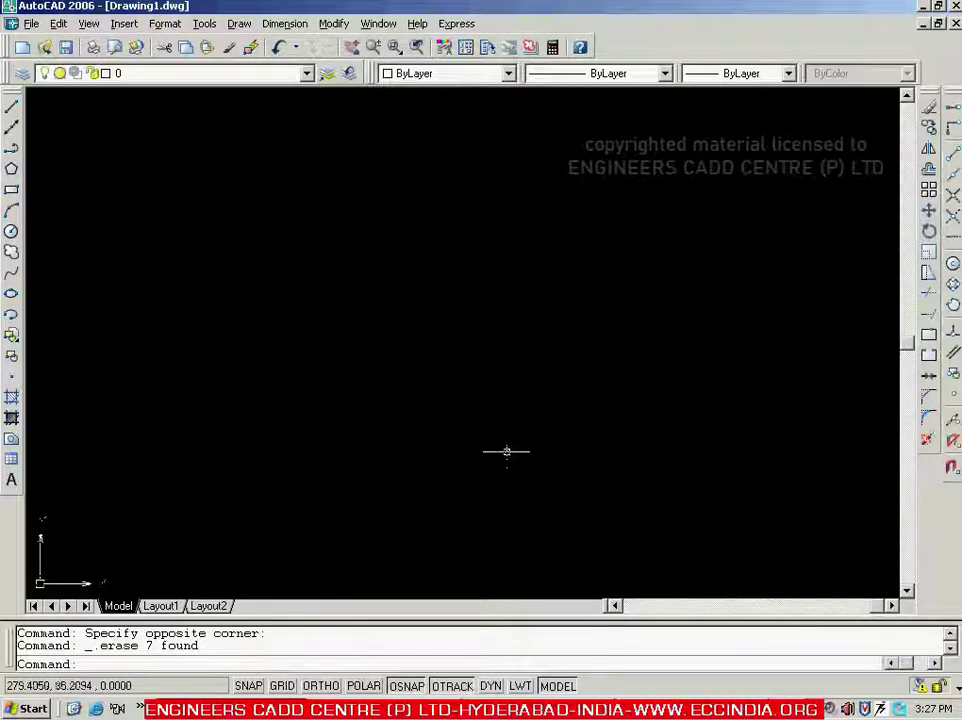
Set the model space limits from the default lower-left corner to 100,100 and zoom to show the whole limits area.
{"action": "type", "text": "lim"}
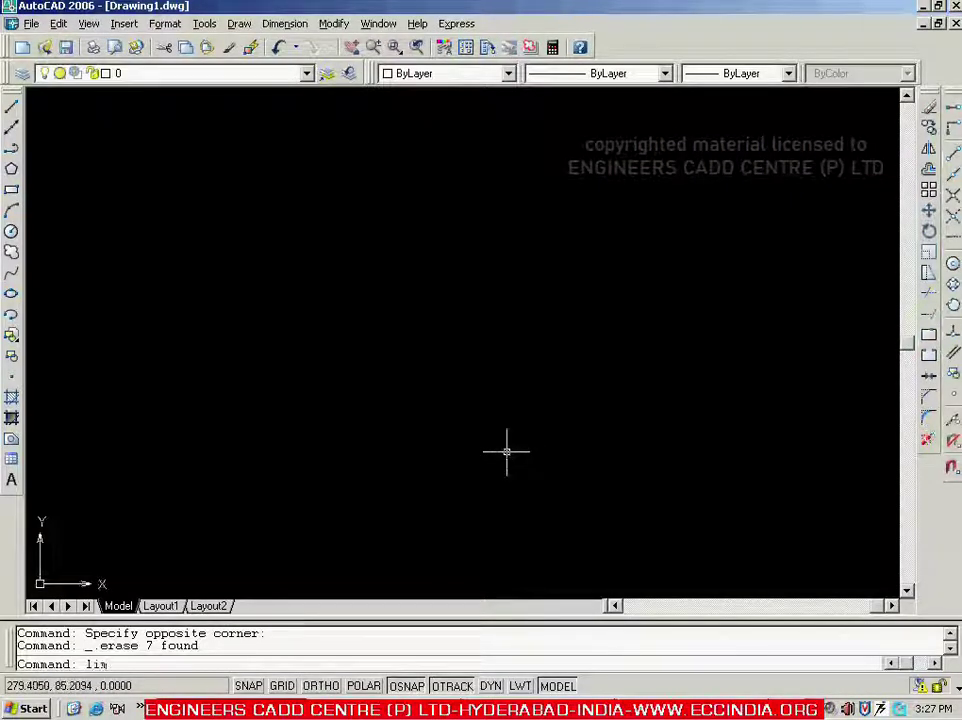
{"action": "type", "text": "its"}
{"action": "key", "text": "Return"}
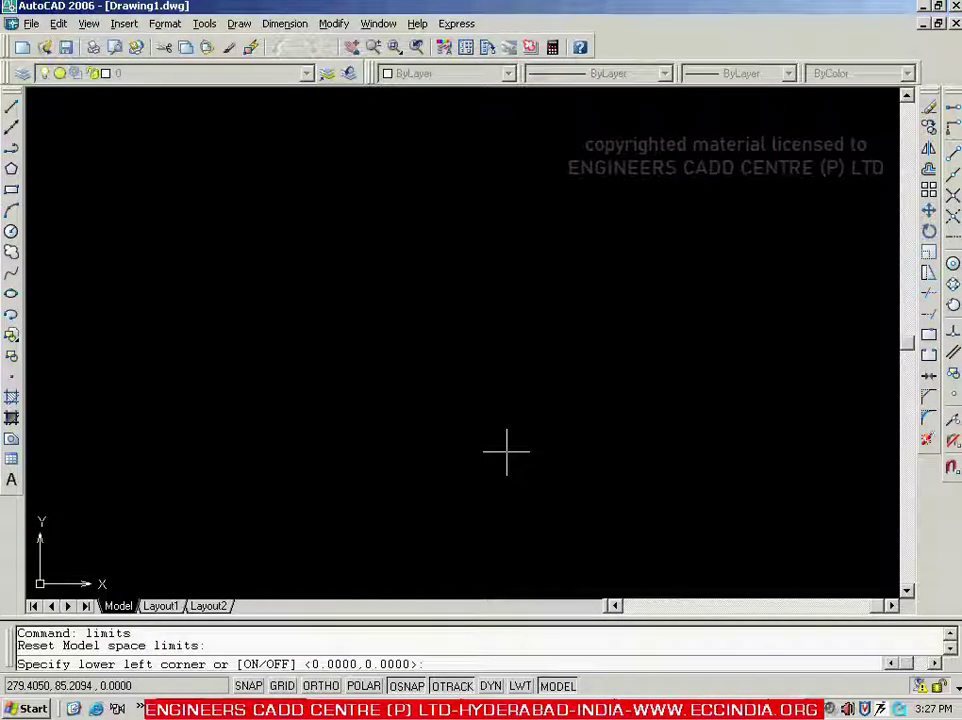
{"action": "key", "text": "Return"}
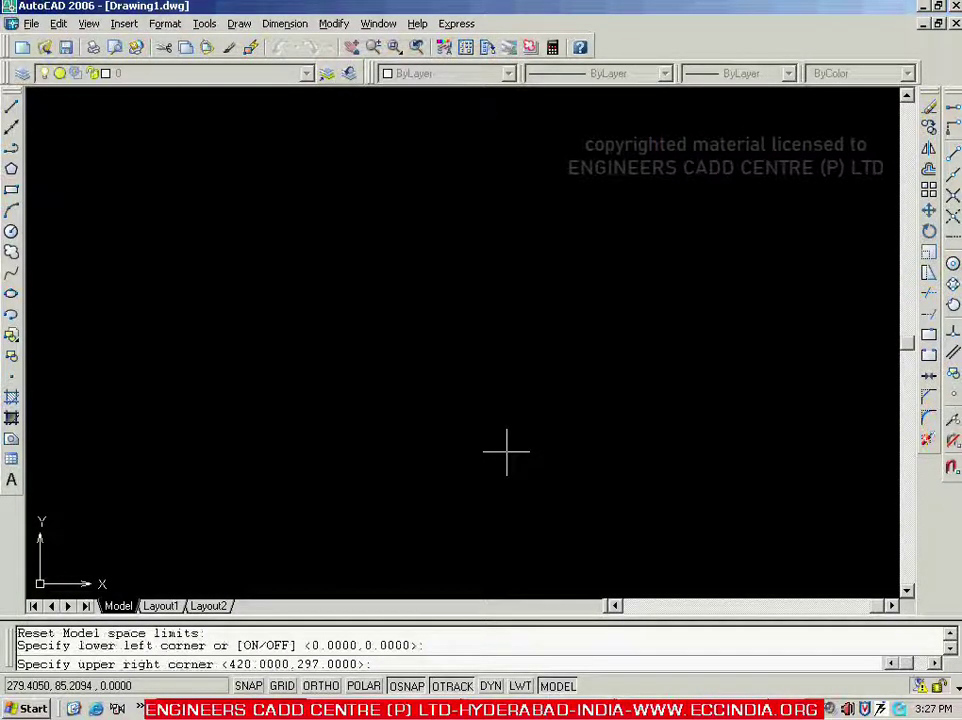
{"action": "type", "text": "100,1"}
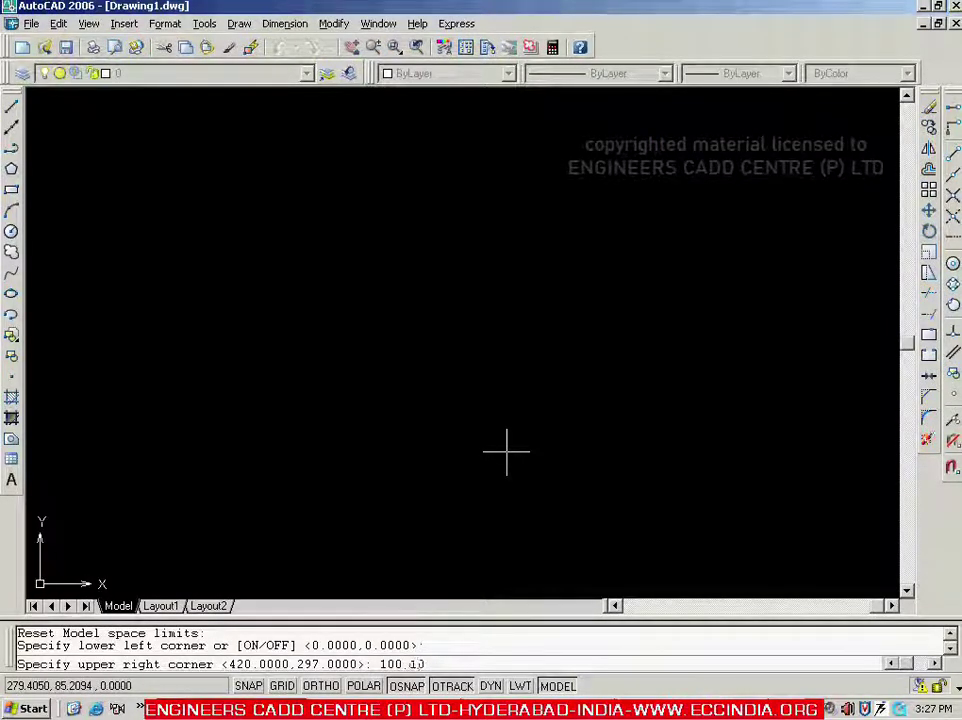
{"action": "key", "text": "Return"}
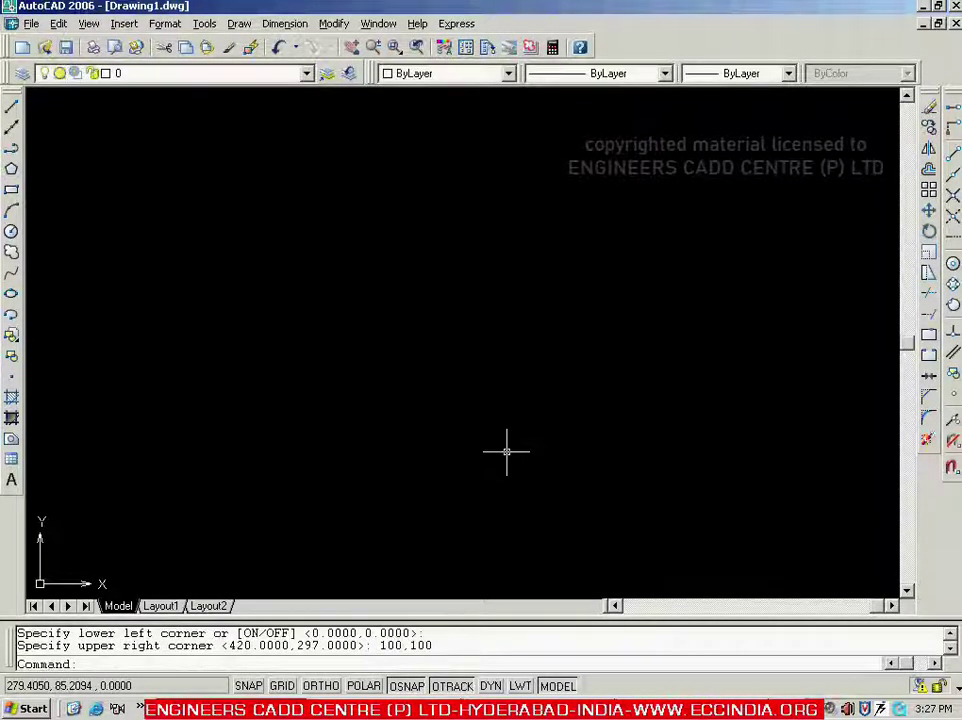
{"action": "type", "text": "z"}
{"action": "key", "text": "Return"}
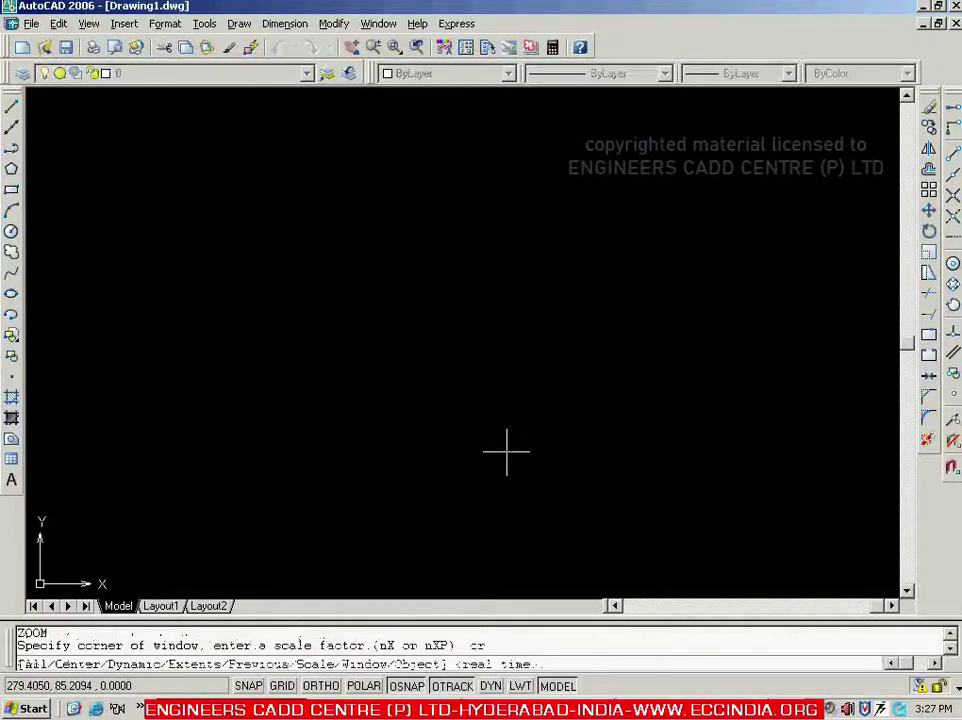
{"action": "type", "text": "a"}
{"action": "key", "text": "Return"}
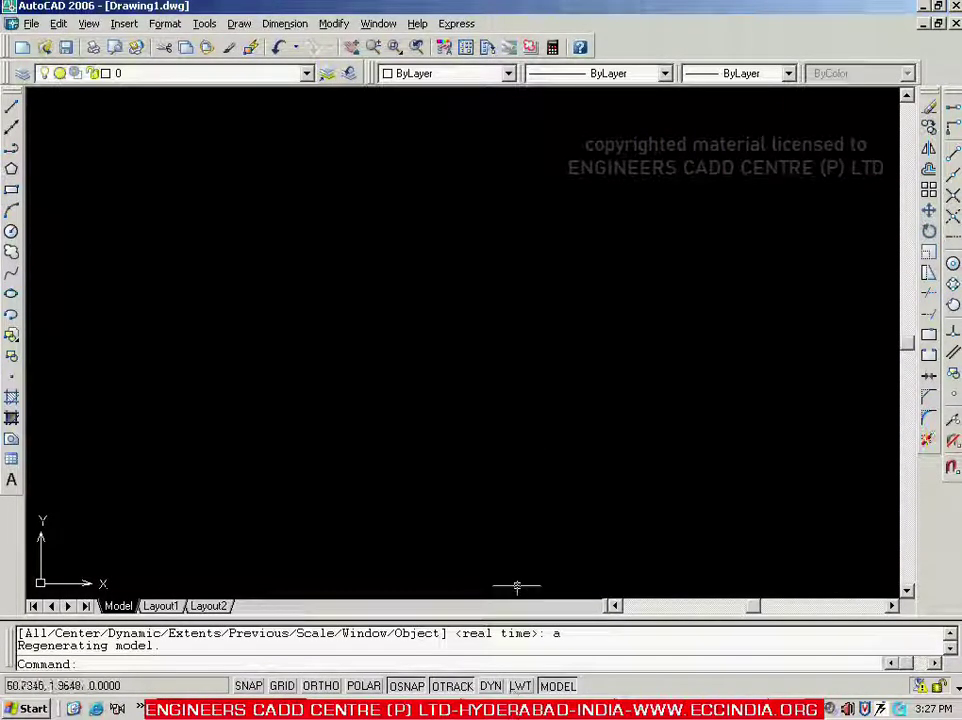
Check the exercise in Acrobat Reader, then draw one horizontal construction line across the middle of the AutoCAD drawing area.
{"action": "key", "text": "alt+Tab"}
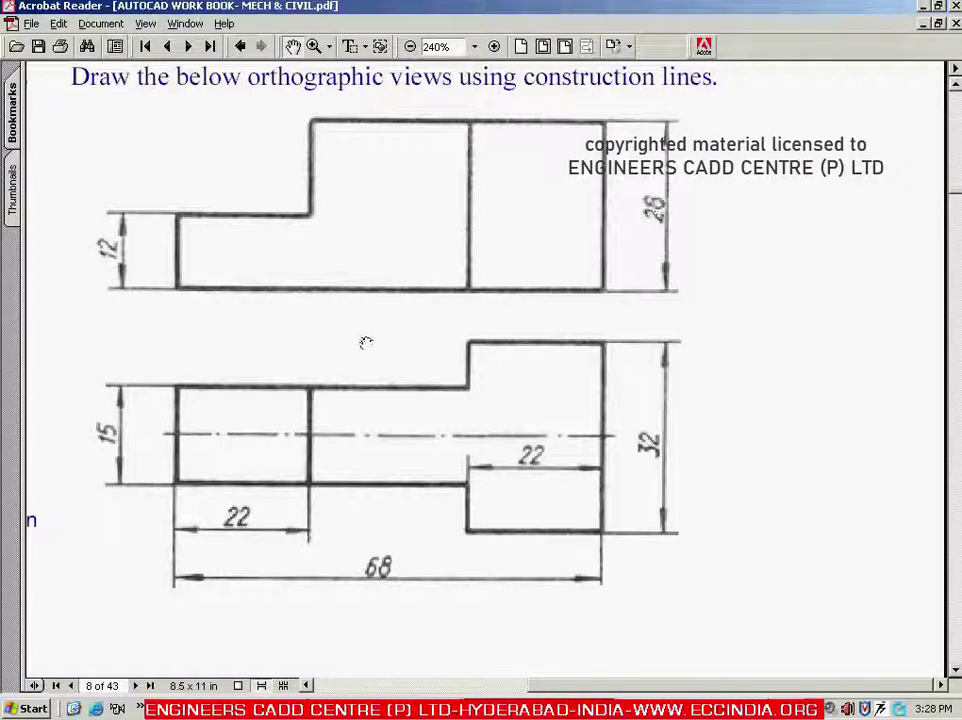
{"action": "key", "text": "alt+Tab"}
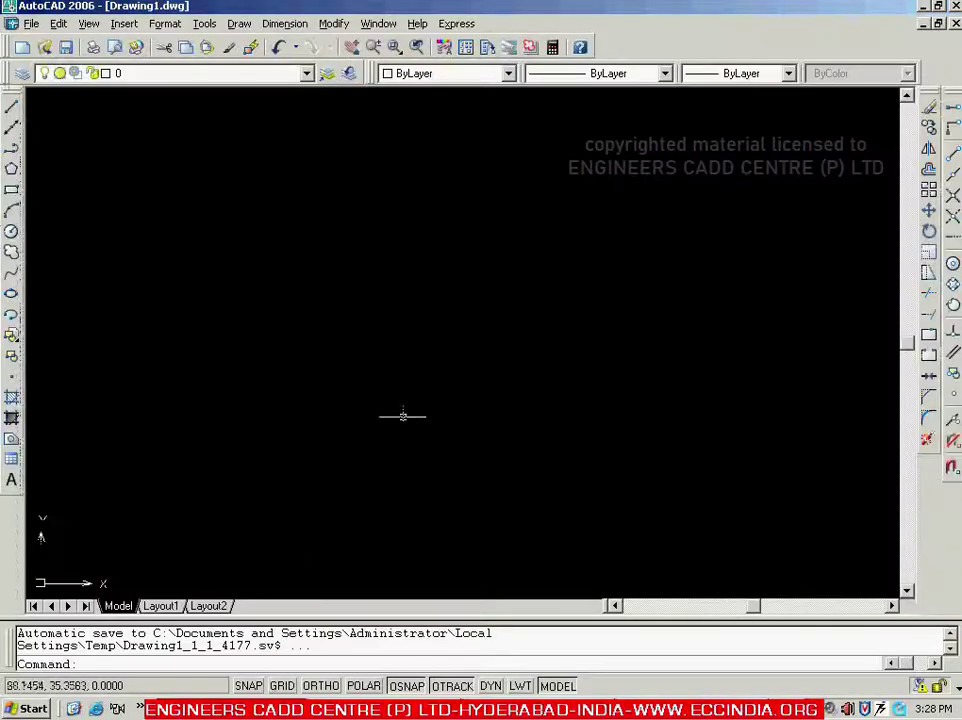
{"action": "type", "text": "xl"}
{"action": "key", "text": "Return"}
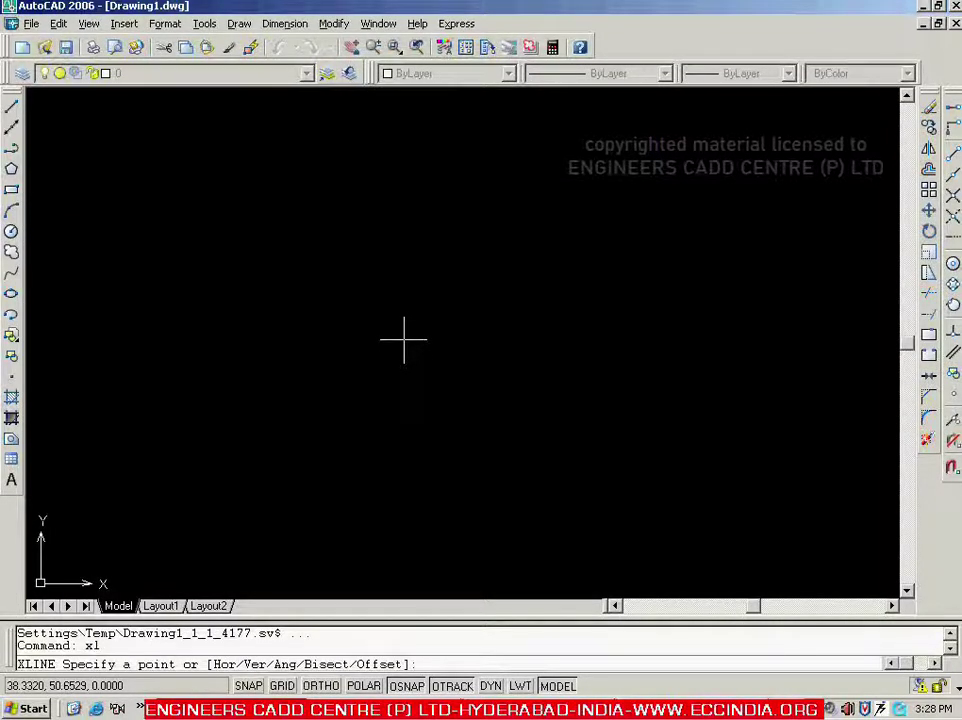
{"action": "type", "text": "h"}
{"action": "key", "text": "Return"}
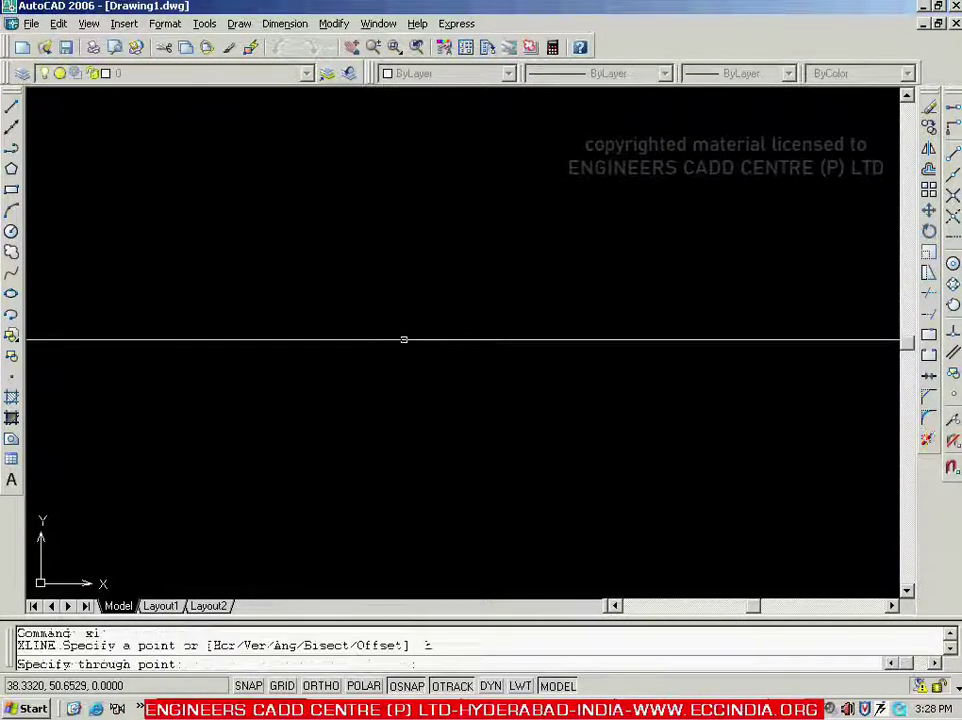
{"action": "left_click", "coordinate": [408, 313]}
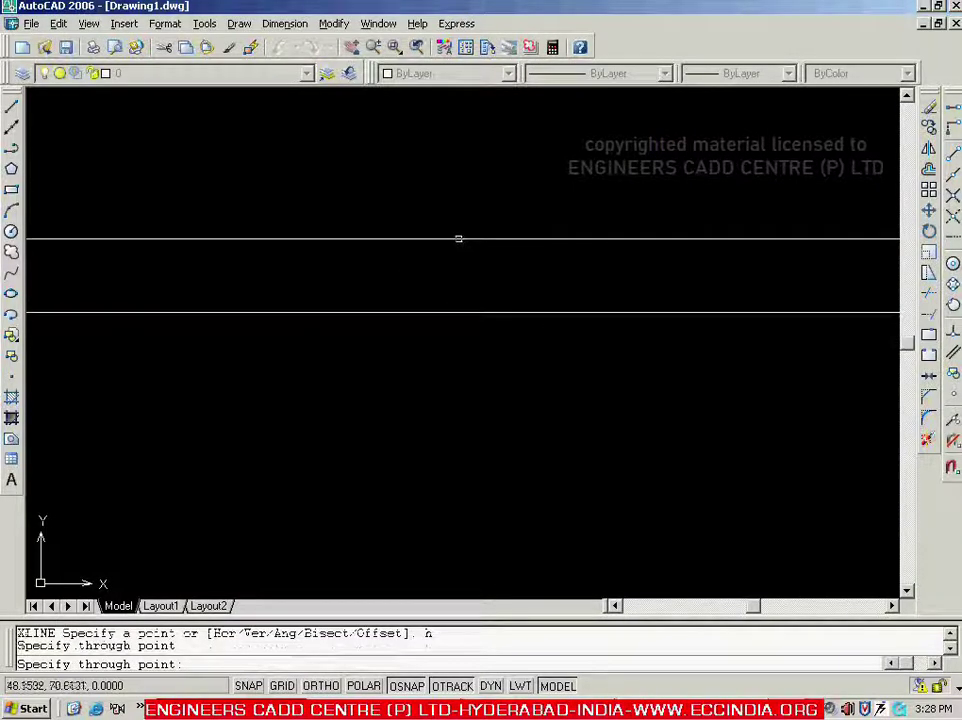
{"action": "key", "text": "Escape"}
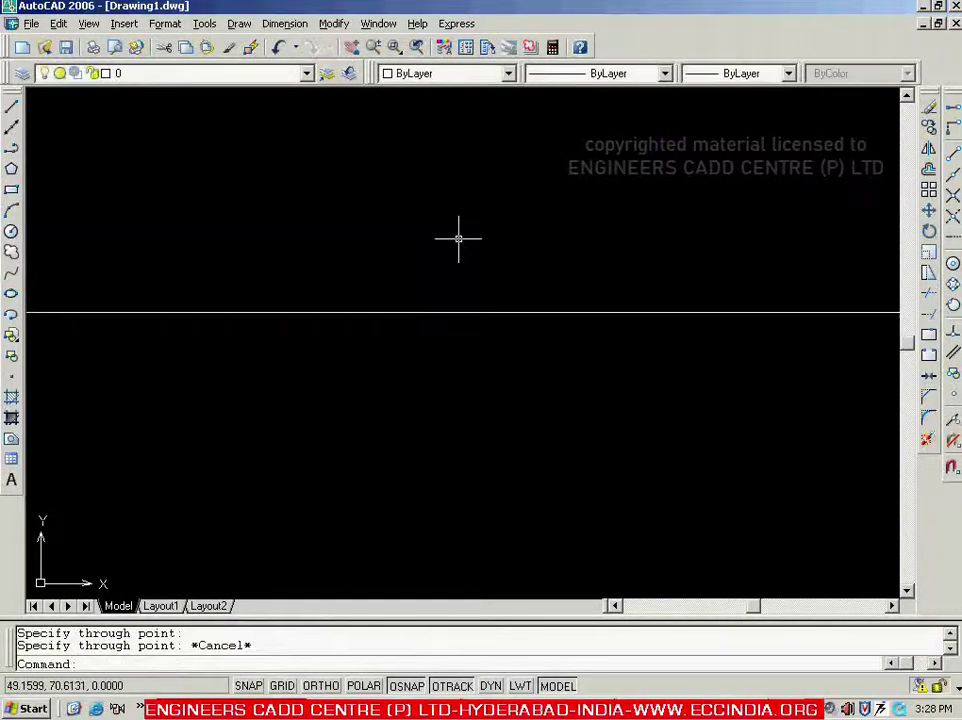
Check the 12 dimension in the Acrobat Reader exercise, then offset a construction line 12 units above the horizontal one in AutoCAD.
{"action": "left_click", "coordinate": [515, 708]}
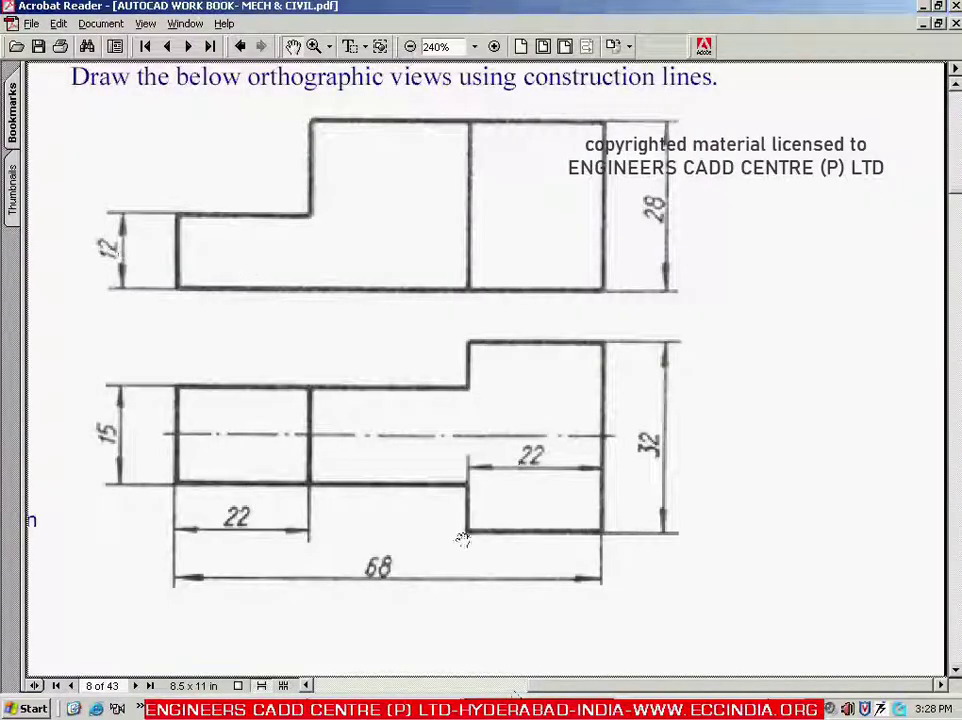
{"action": "key", "text": "alt+Tab"}
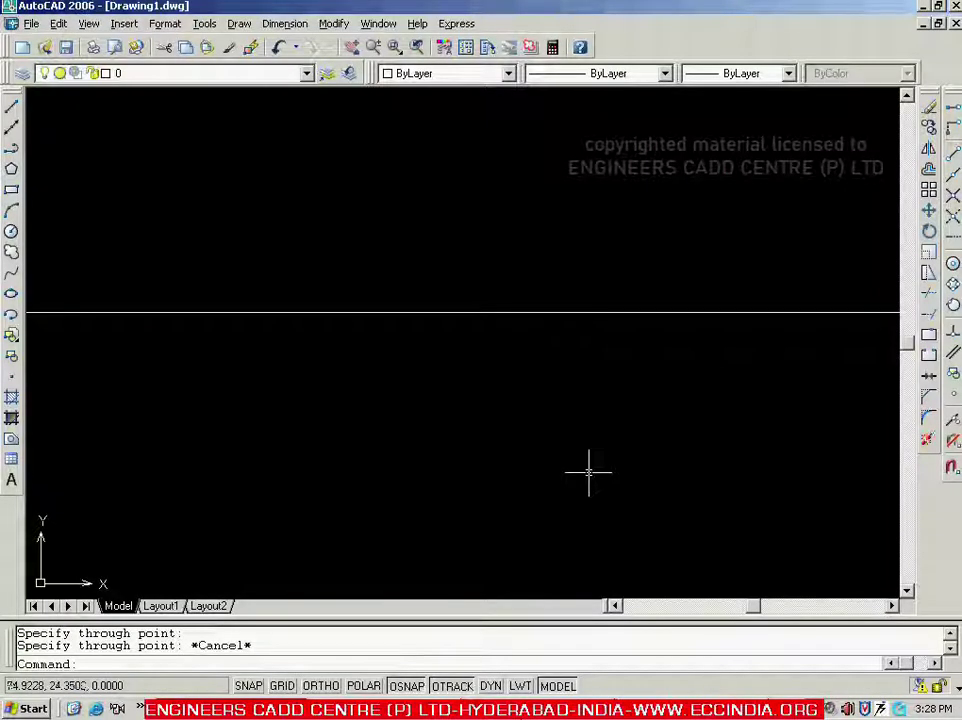
{"action": "type", "text": "xl"}
{"action": "key", "text": "Return"}
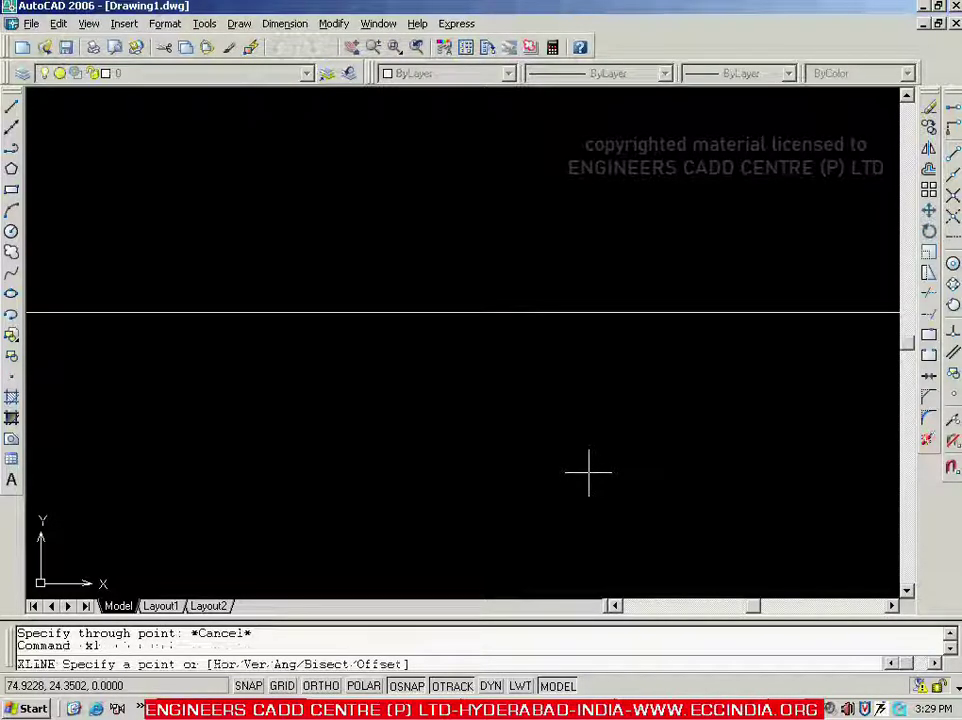
{"action": "type", "text": "o"}
{"action": "key", "text": "Return"}
{"action": "type", "text": "12"}
{"action": "key", "text": "Return"}
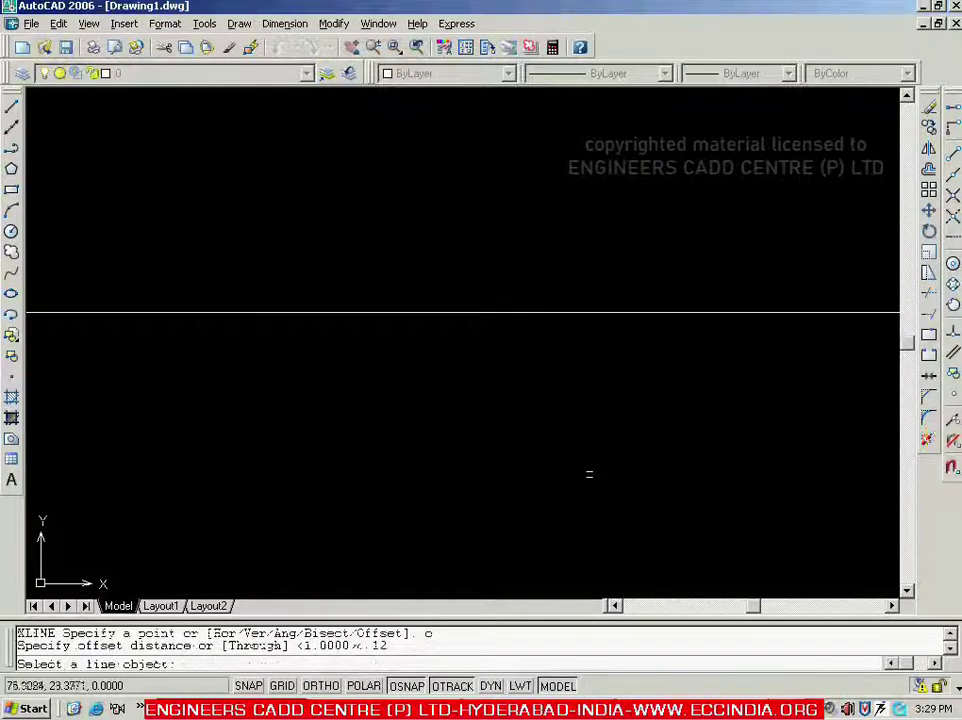
{"action": "left_click", "coordinate": [481, 313]}
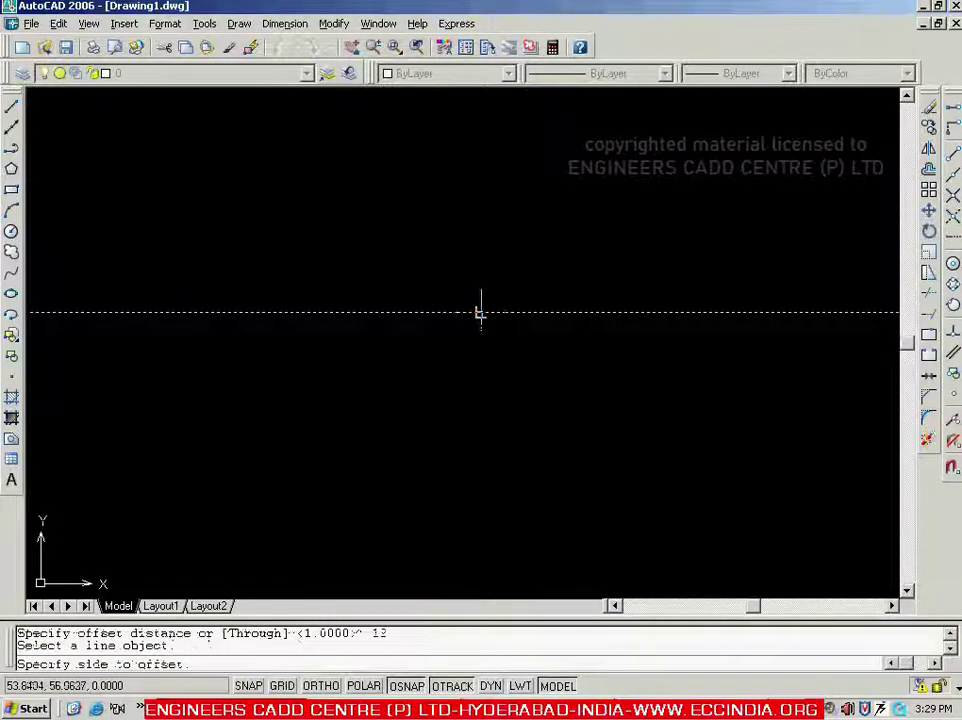
{"action": "left_click", "coordinate": [472, 236]}
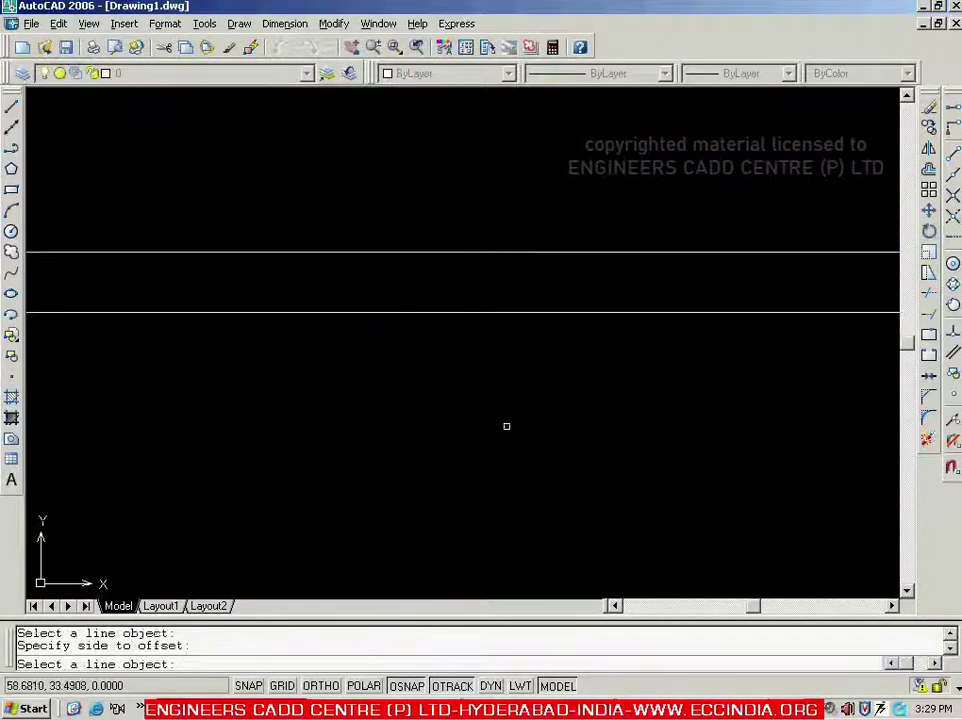
Check the 28 dimension in the Acrobat Reader exercise, then offset a construction line 28 units above the lowest horizontal one in AutoCAD.
{"action": "key", "text": "alt+Tab"}
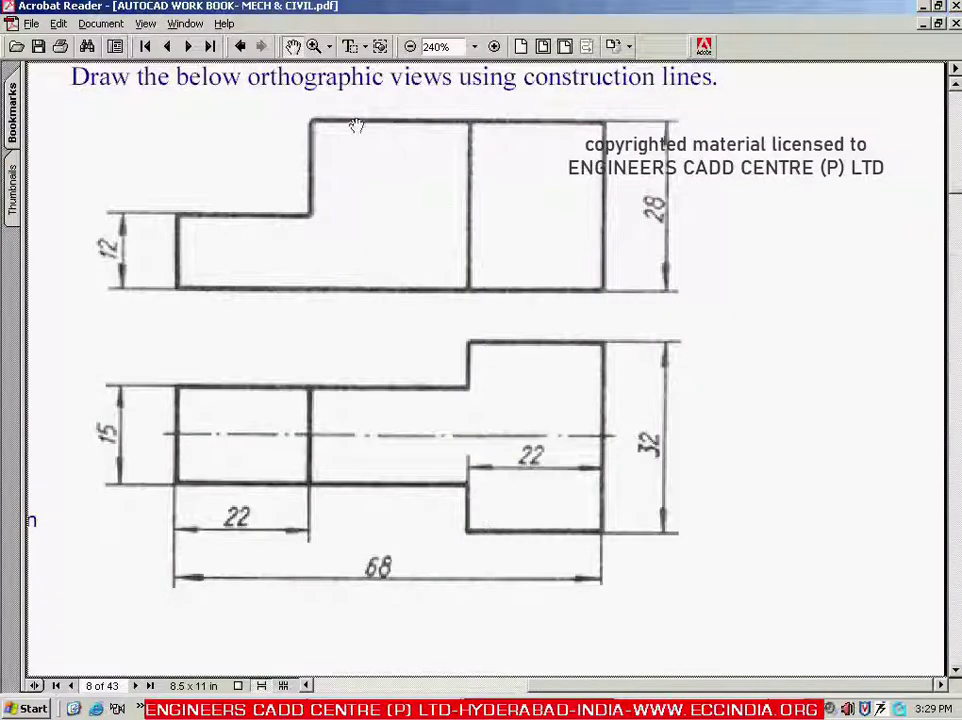
{"action": "key", "text": "alt+Tab"}
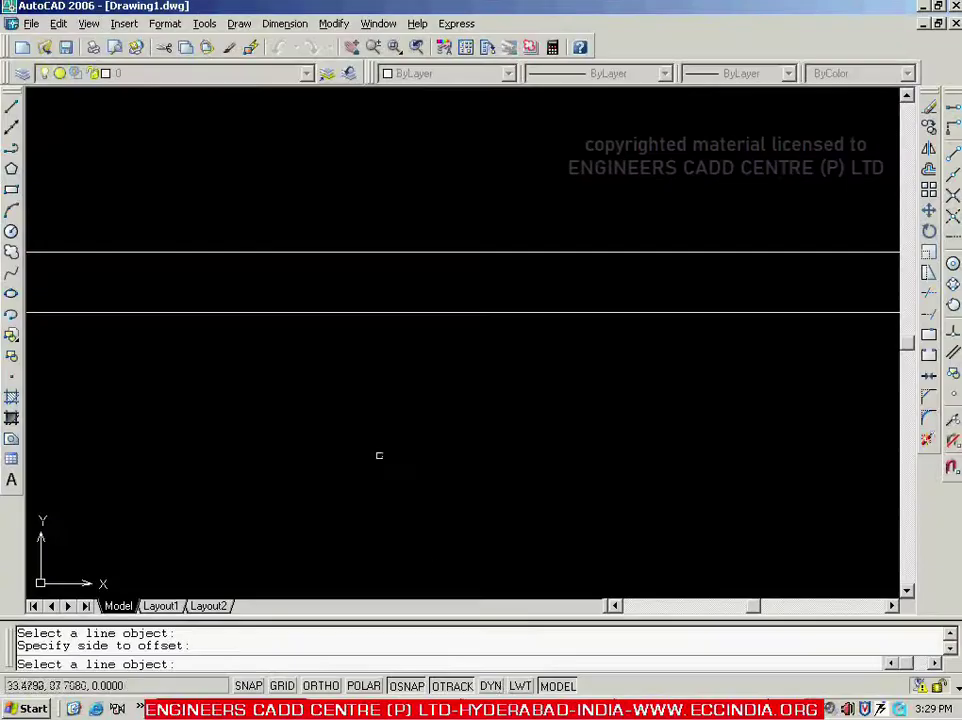
{"action": "key", "text": "Escape"}
{"action": "type", "text": "xl"}
{"action": "key", "text": "Return"}
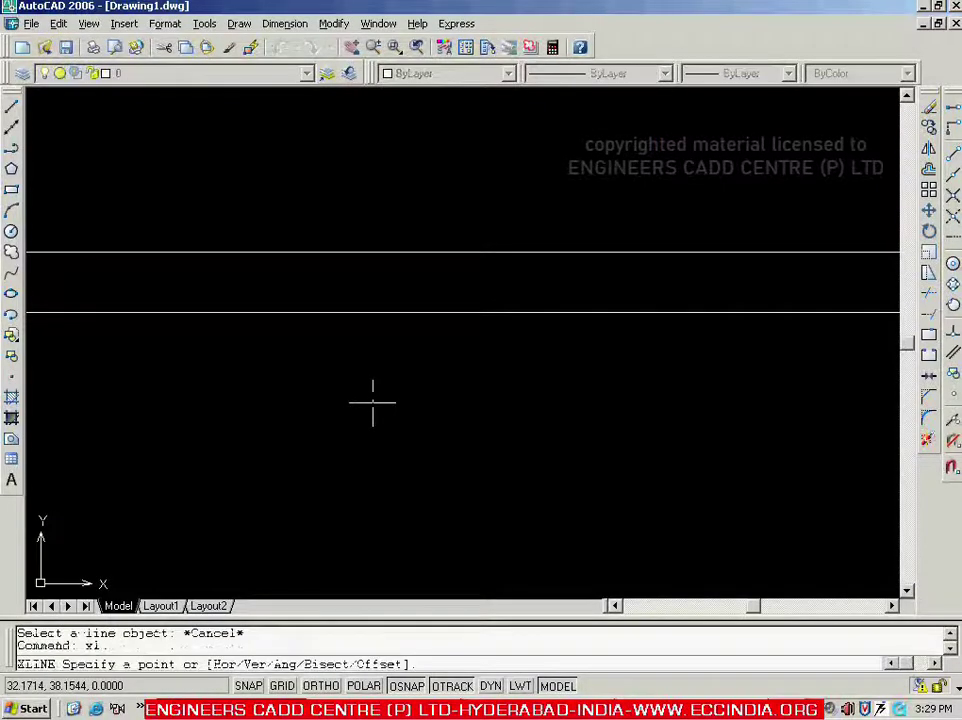
{"action": "type", "text": "o"}
{"action": "key", "text": "Return"}
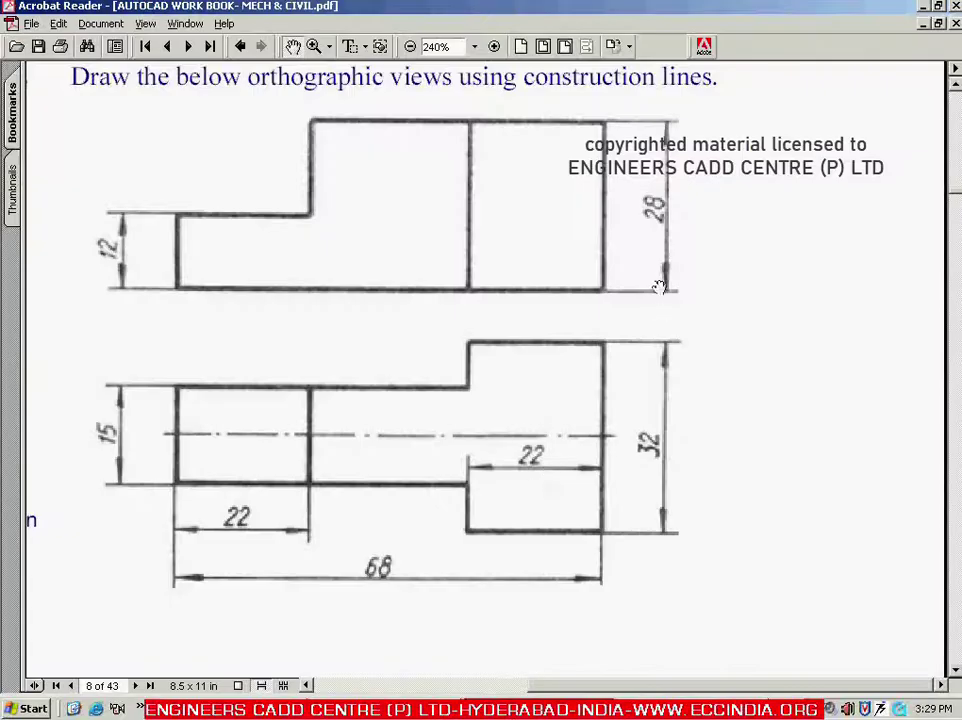
{"action": "key", "text": "alt+Tab"}
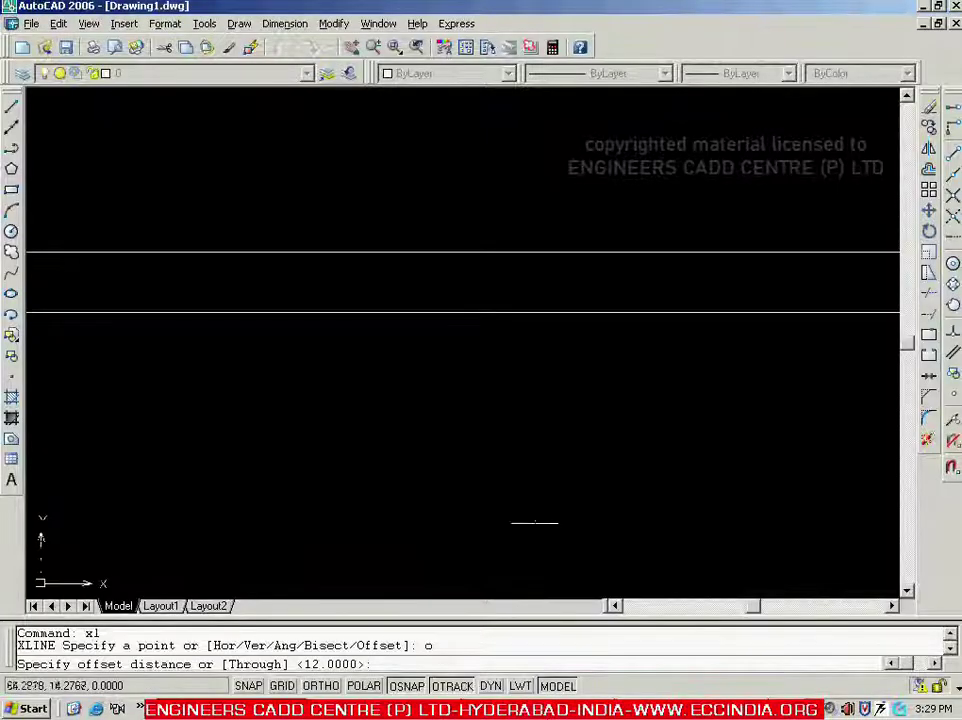
{"action": "type", "text": "28"}
{"action": "key", "text": "Return"}
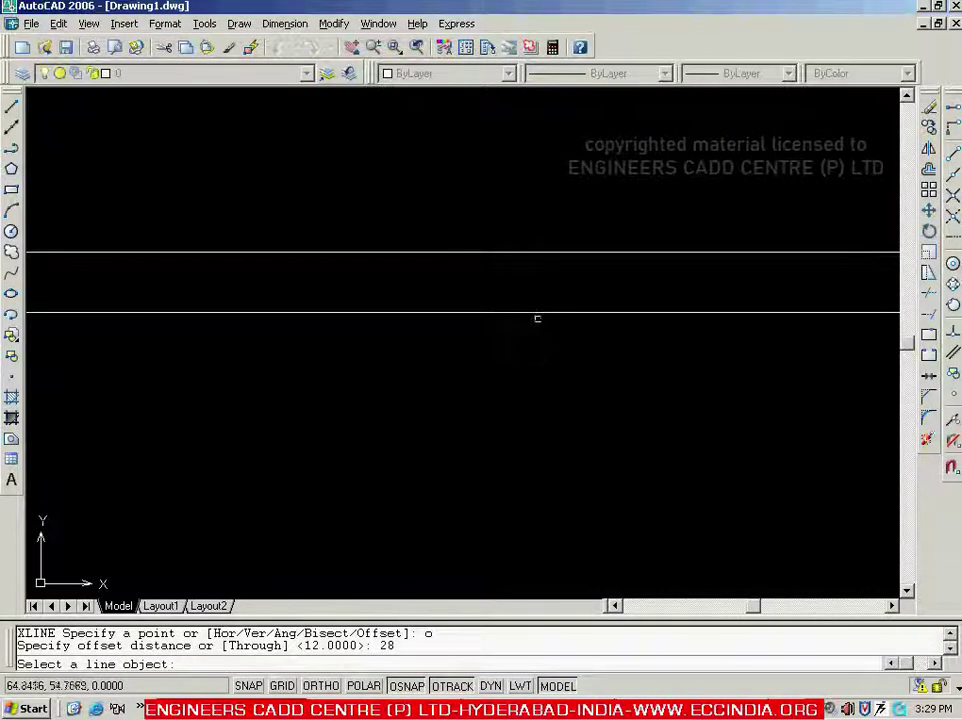
{"action": "left_click", "coordinate": [537, 313]}
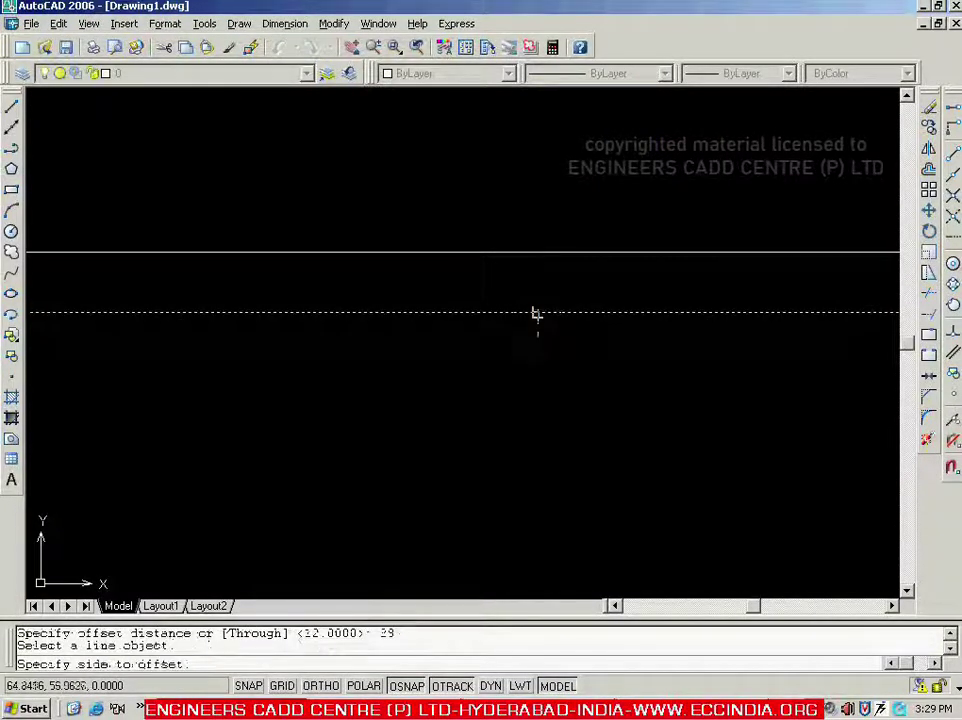
{"action": "left_click", "coordinate": [527, 190]}
{"action": "key", "text": "Escape"}
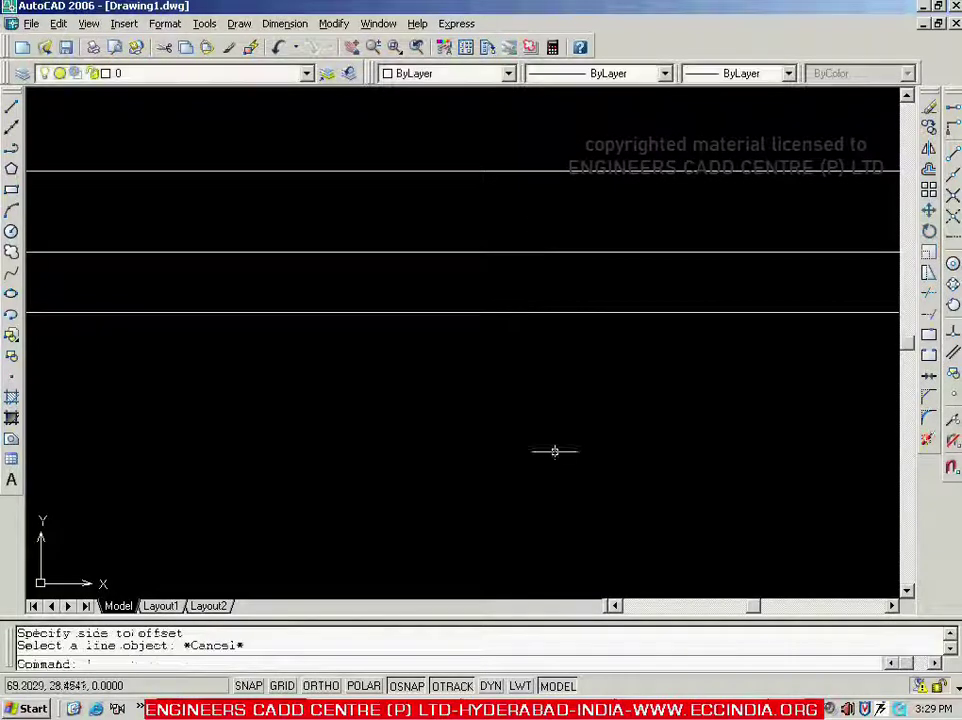
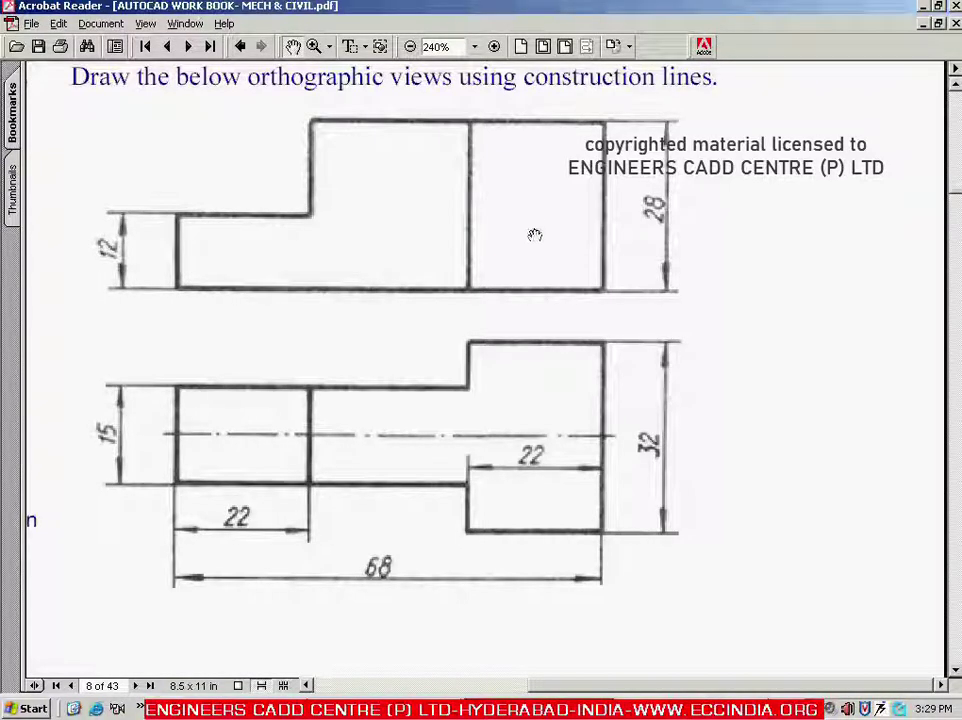
Return to AutoCAD from the exercise and draw one vertical construction line crossing the horizontal ones near the left end of the drawing area.
{"action": "key", "text": "alt+Tab"}
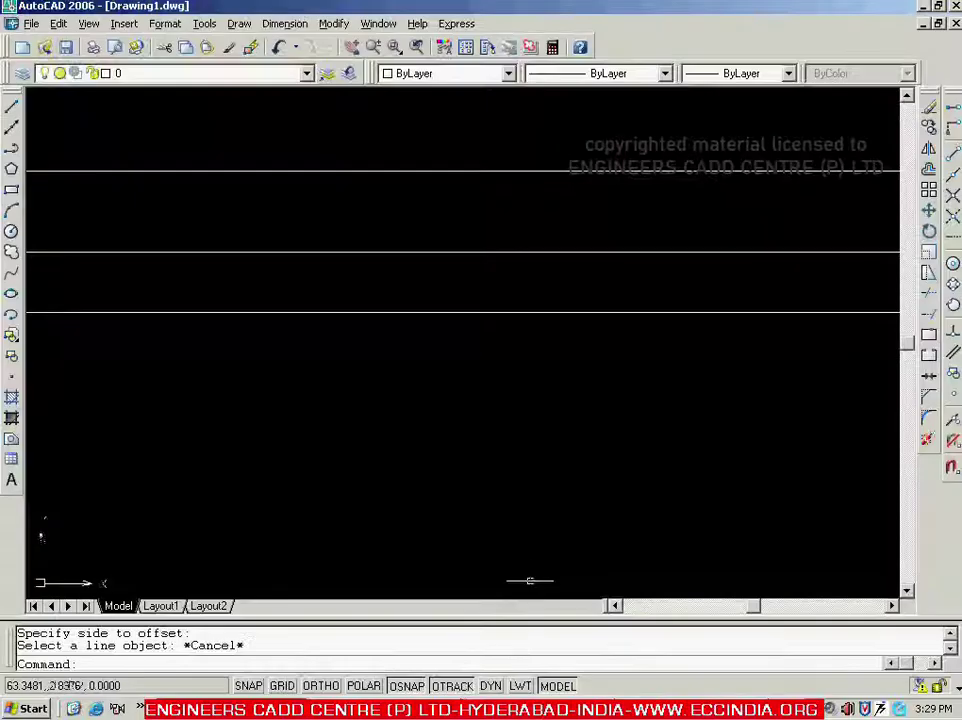
{"action": "type", "text": "xl"}
{"action": "key", "text": "Return"}
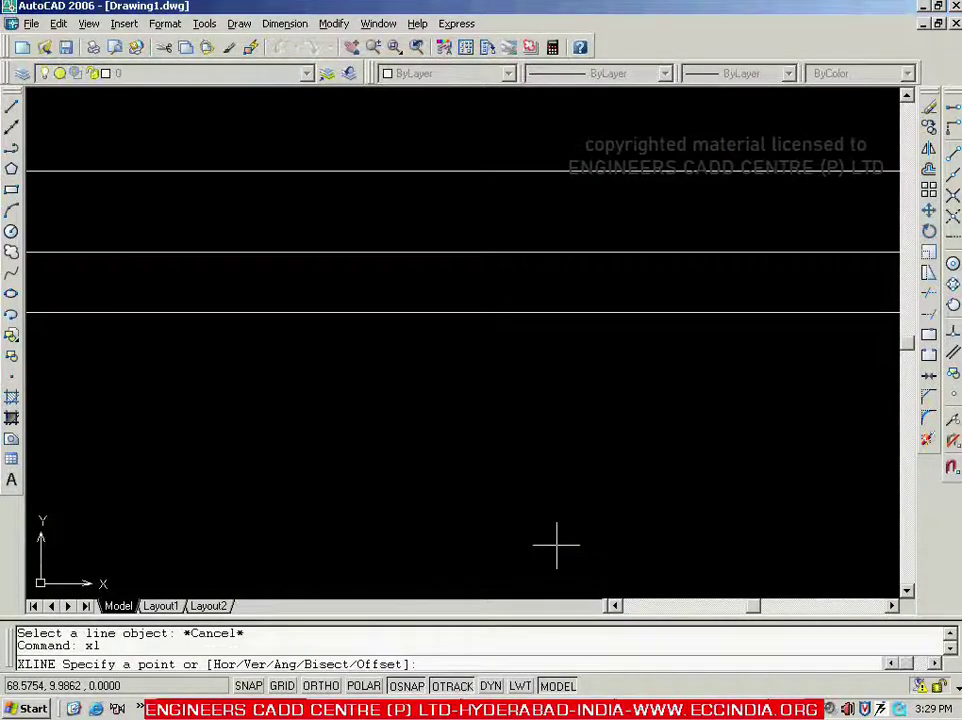
{"action": "type", "text": "v"}
{"action": "key", "text": "Return"}
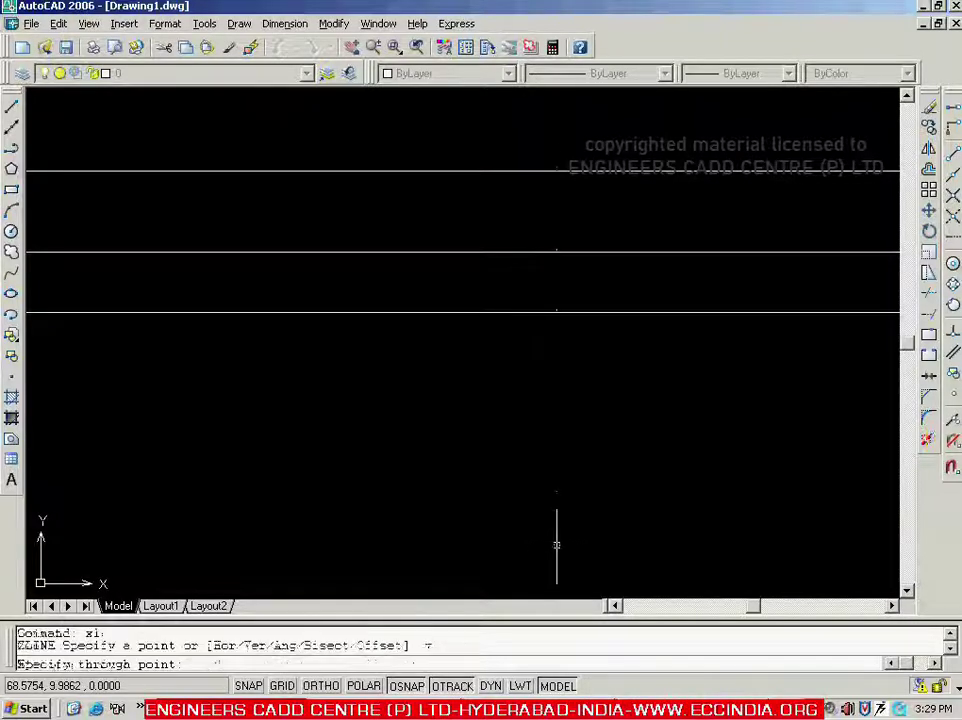
{"action": "left_click", "coordinate": [201, 403]}
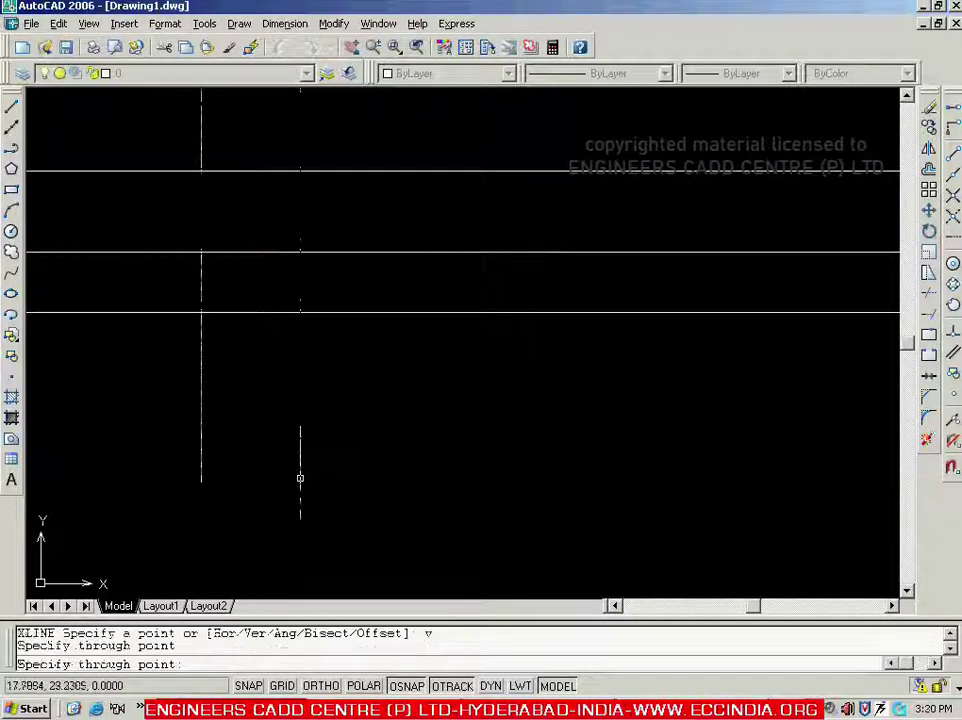
{"action": "key", "text": "Escape"}
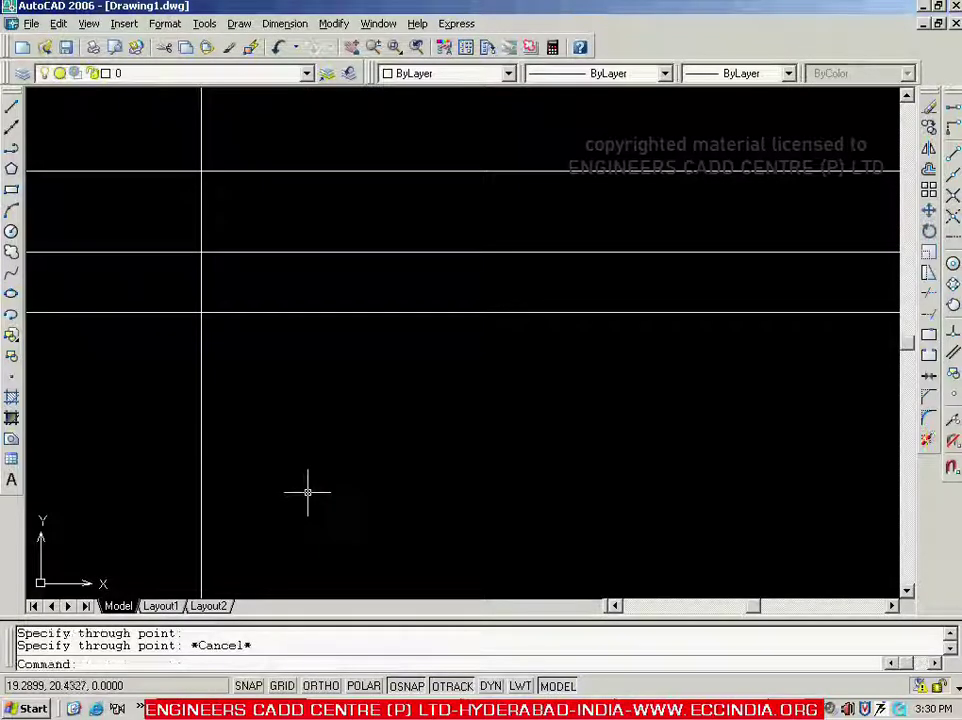
Check the exercise's 22 dimension in Acrobat Reader, then offset a construction line 22 units to the right of the vertical one in AutoCAD.
{"action": "type", "text": "xl"}
{"action": "key", "text": "Return"}
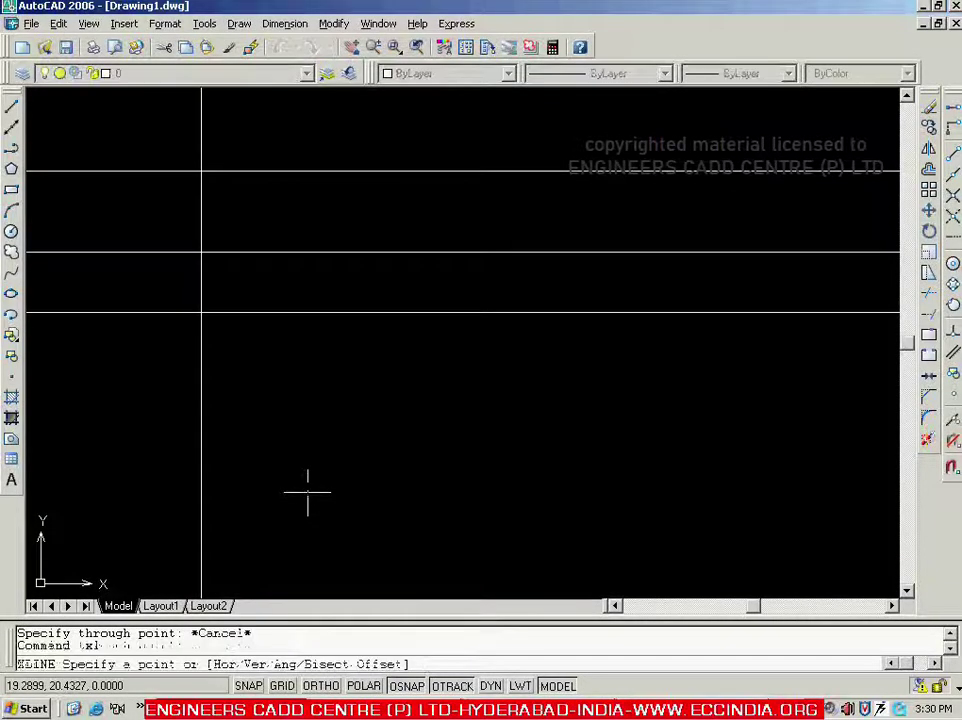
{"action": "type", "text": "o"}
{"action": "key", "text": "Return"}
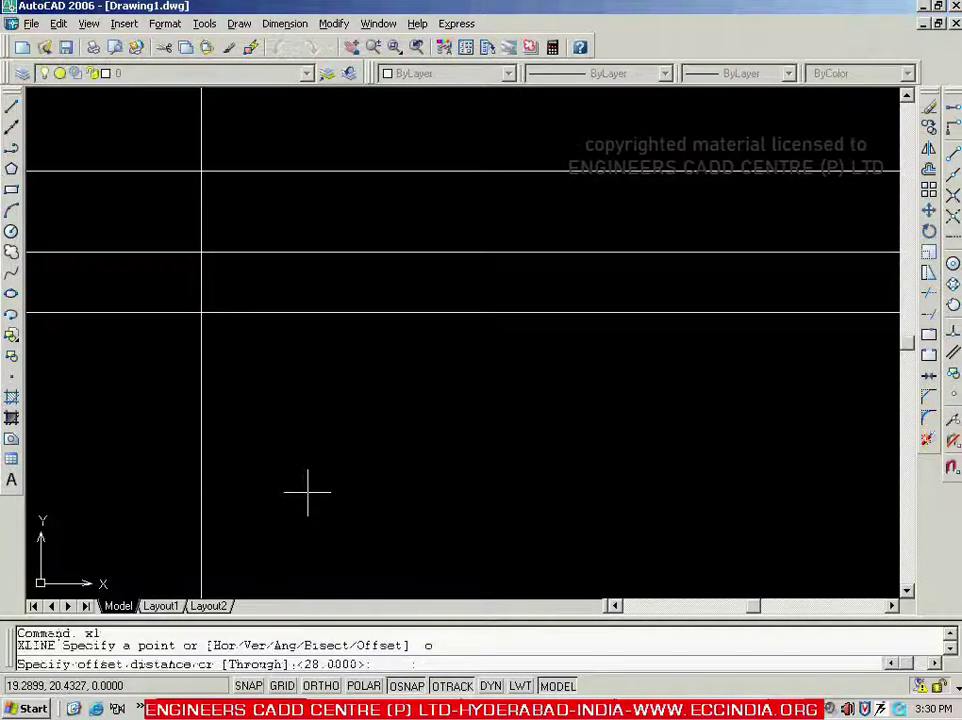
{"action": "key", "text": "alt+Tab"}
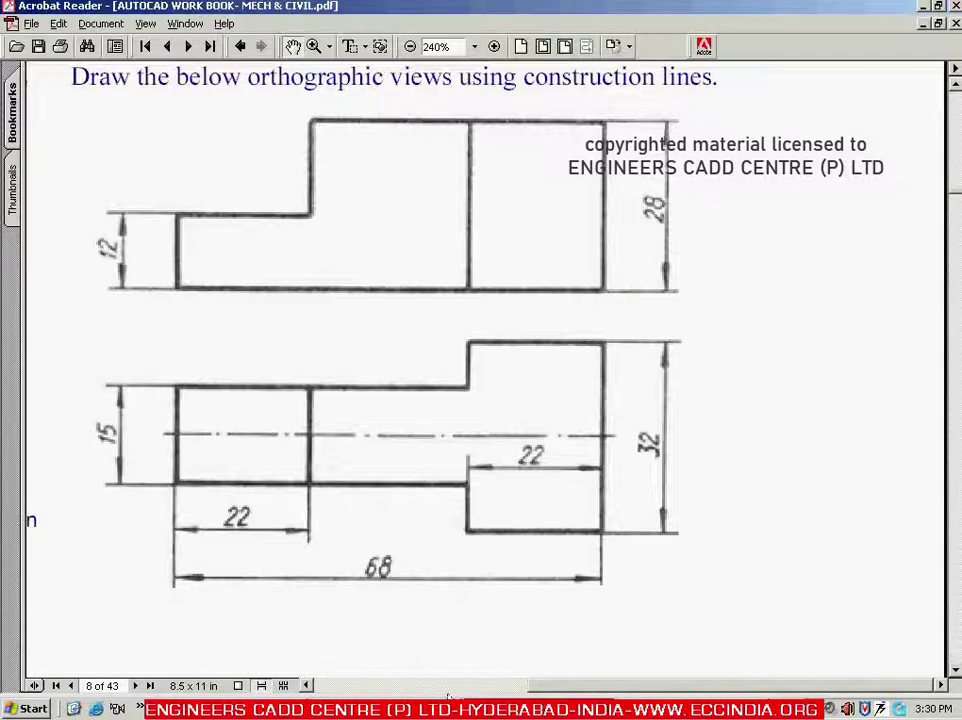
{"action": "key", "text": "alt+Tab"}
{"action": "type", "text": "22"}
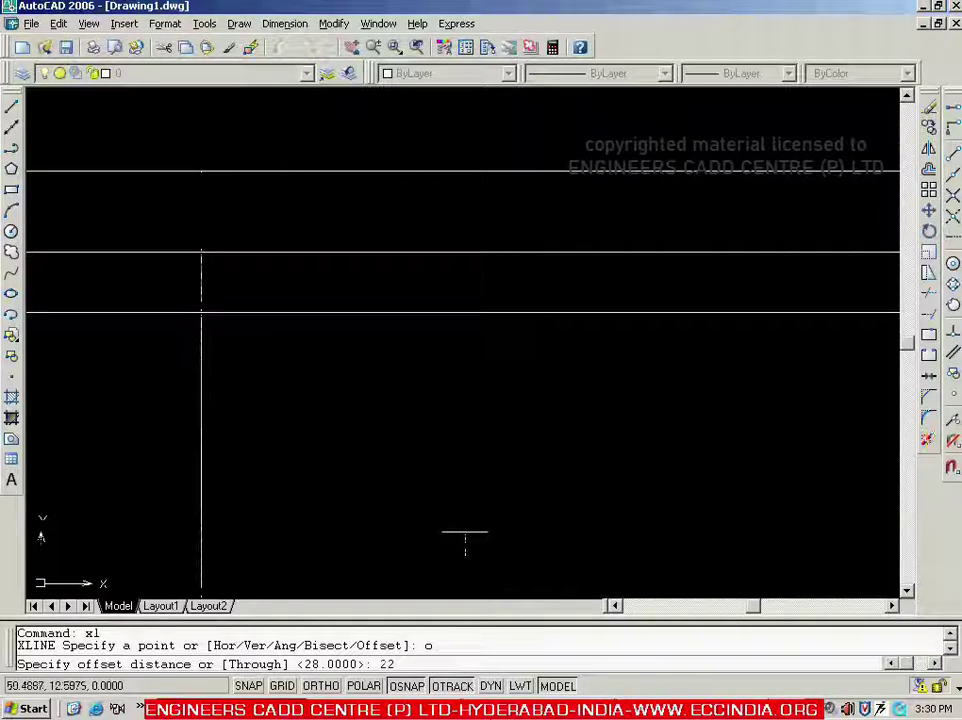
{"action": "key", "text": "Return"}
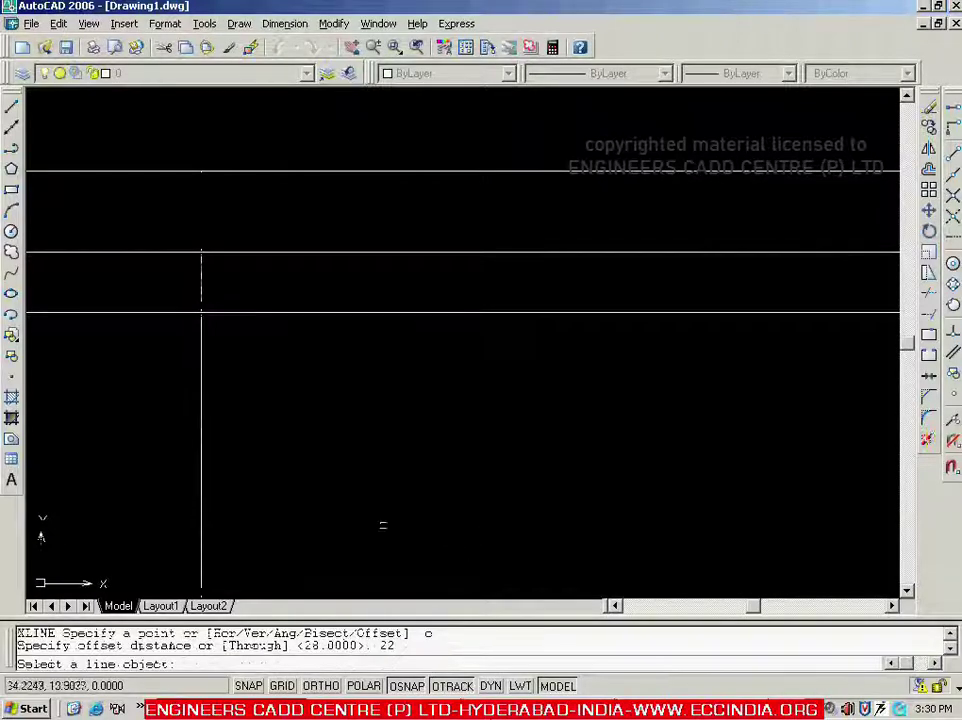
{"action": "left_click", "coordinate": [201, 421]}
{"action": "left_click", "coordinate": [398, 437]}
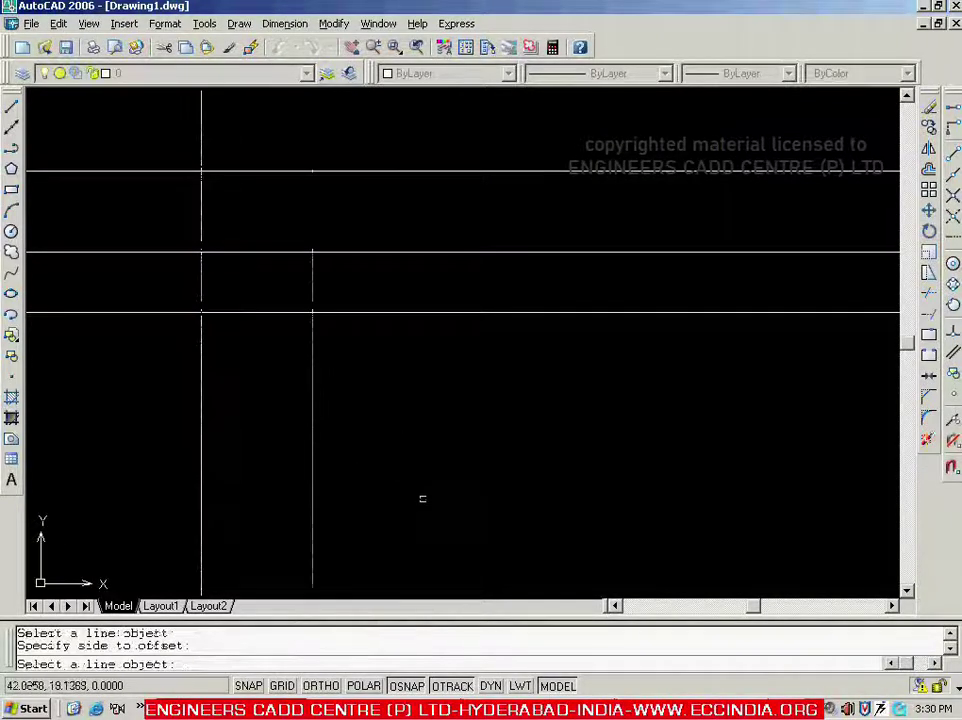
Check the overall 68 dimension in Acrobat Reader, then offset a construction line 68 units to the right of the leftmost vertical one in AutoCAD.
{"action": "key", "text": "alt+Tab"}
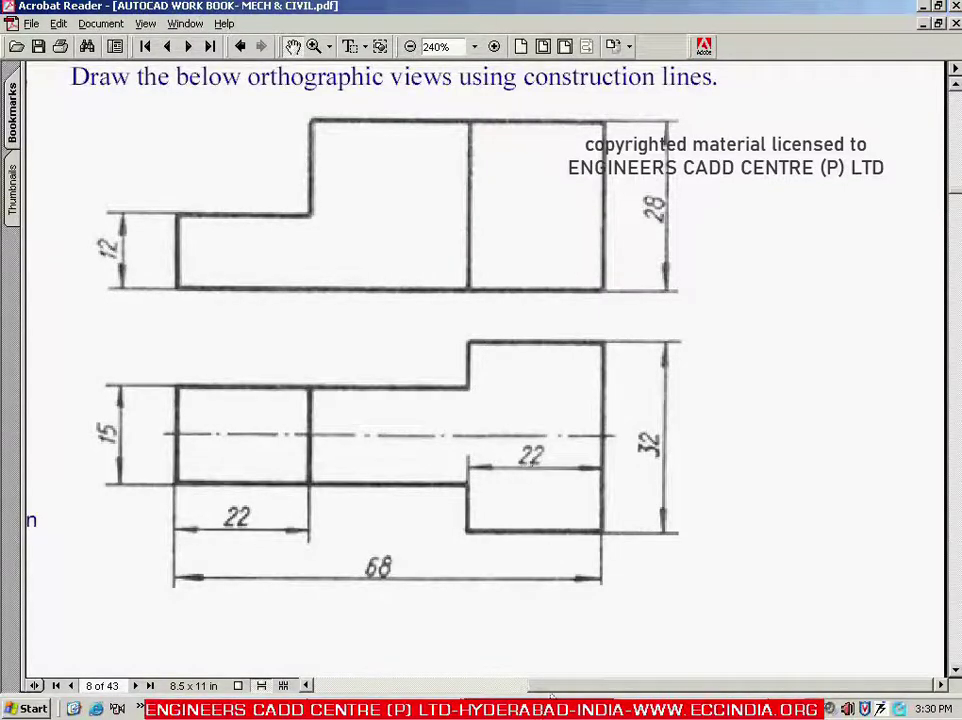
{"action": "key", "text": "alt+Tab"}
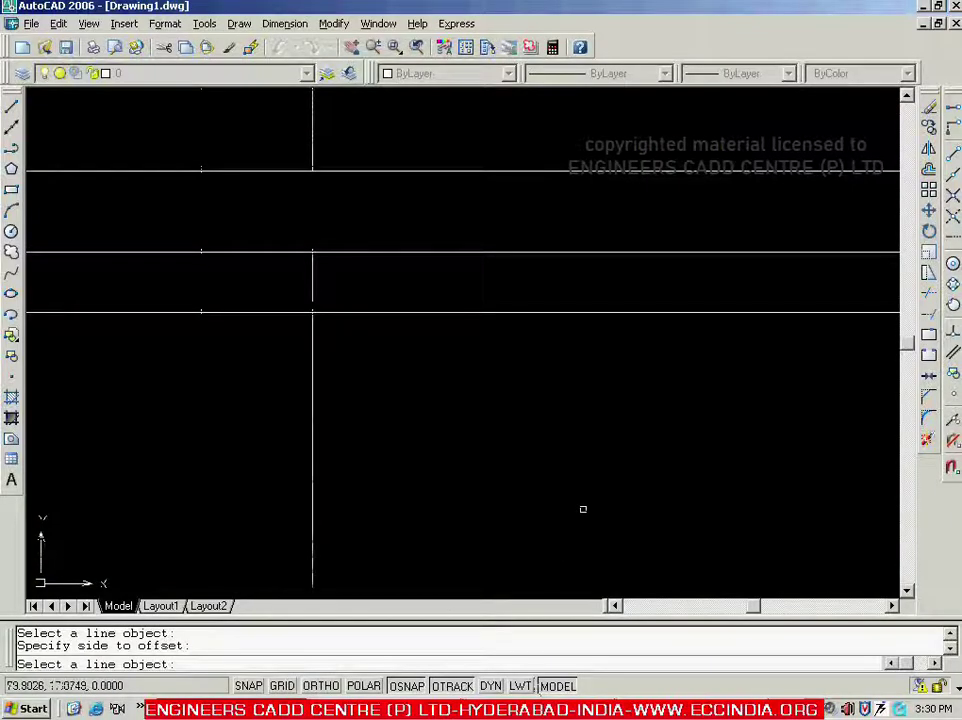
{"action": "key", "text": "Escape"}
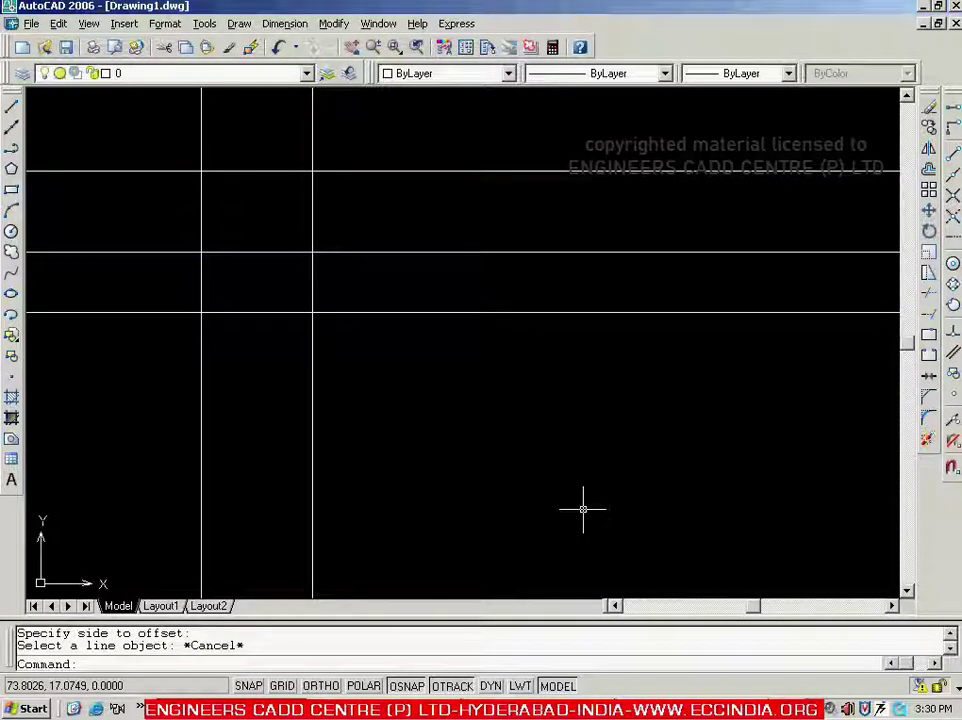
{"action": "type", "text": "xl"}
{"action": "key", "text": "Return"}
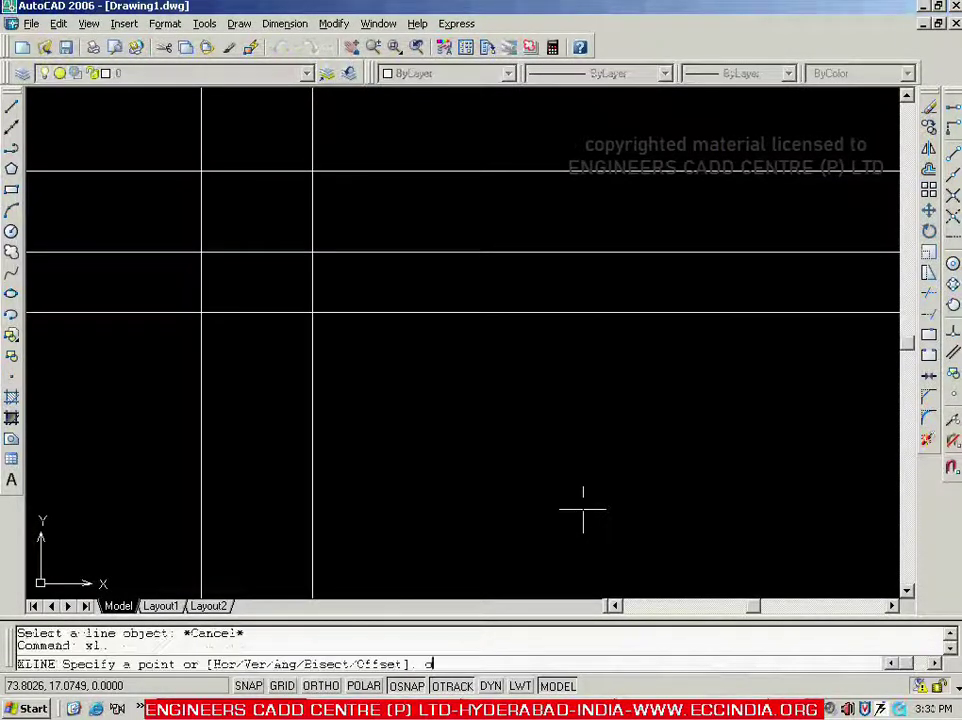
{"action": "key", "text": "Return"}
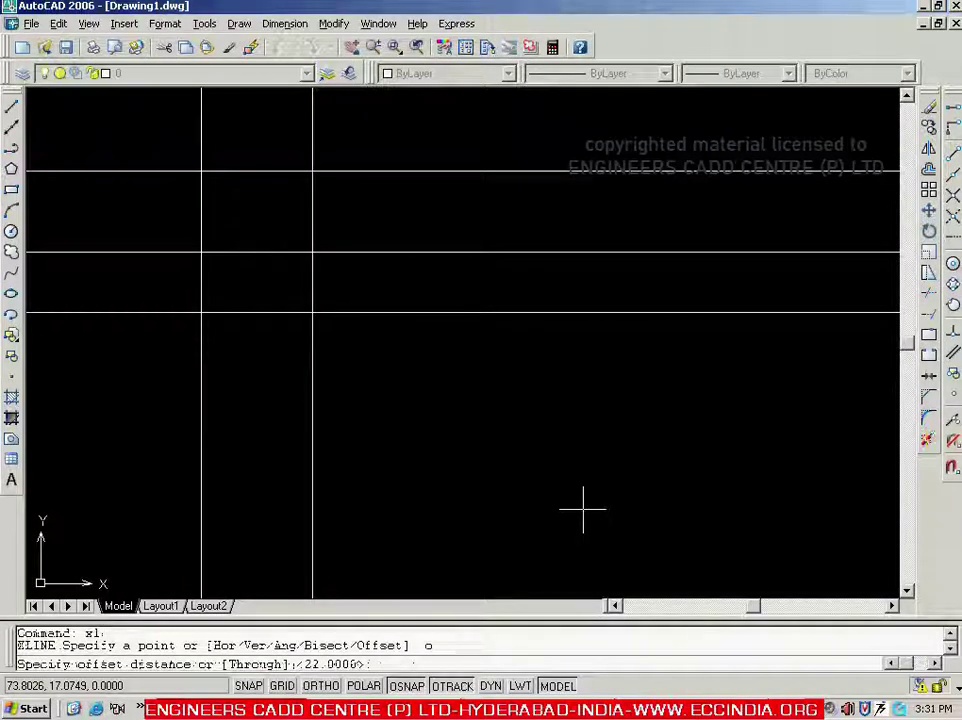
{"action": "type", "text": "68"}
{"action": "key", "text": "Return"}
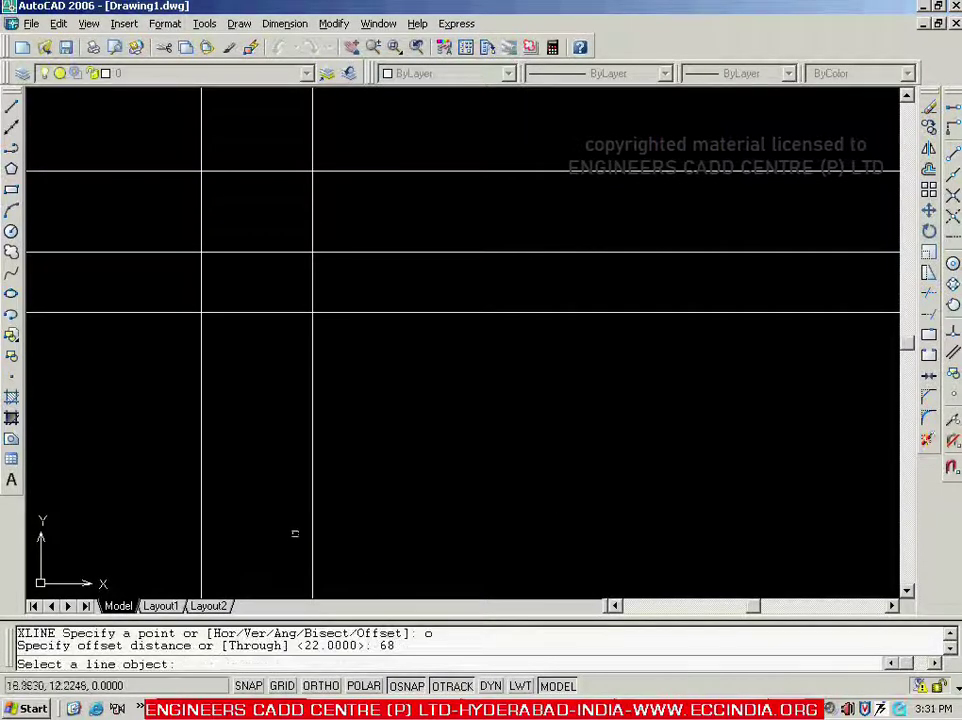
{"action": "left_click", "coordinate": [205, 466]}
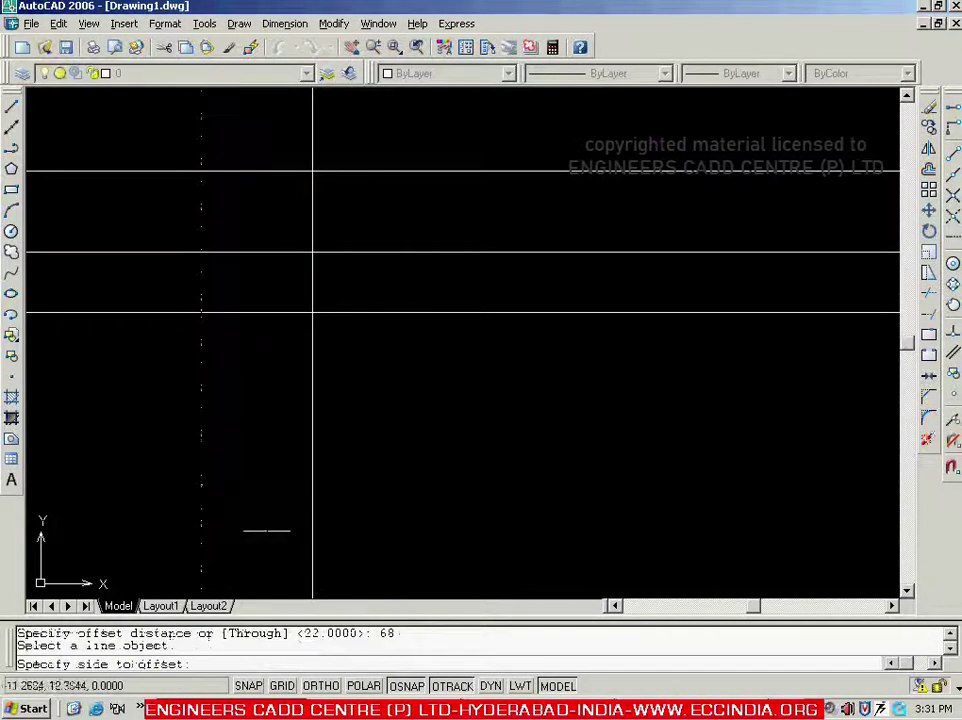
{"action": "left_click", "coordinate": [563, 455]}
{"action": "key", "text": "Escape"}
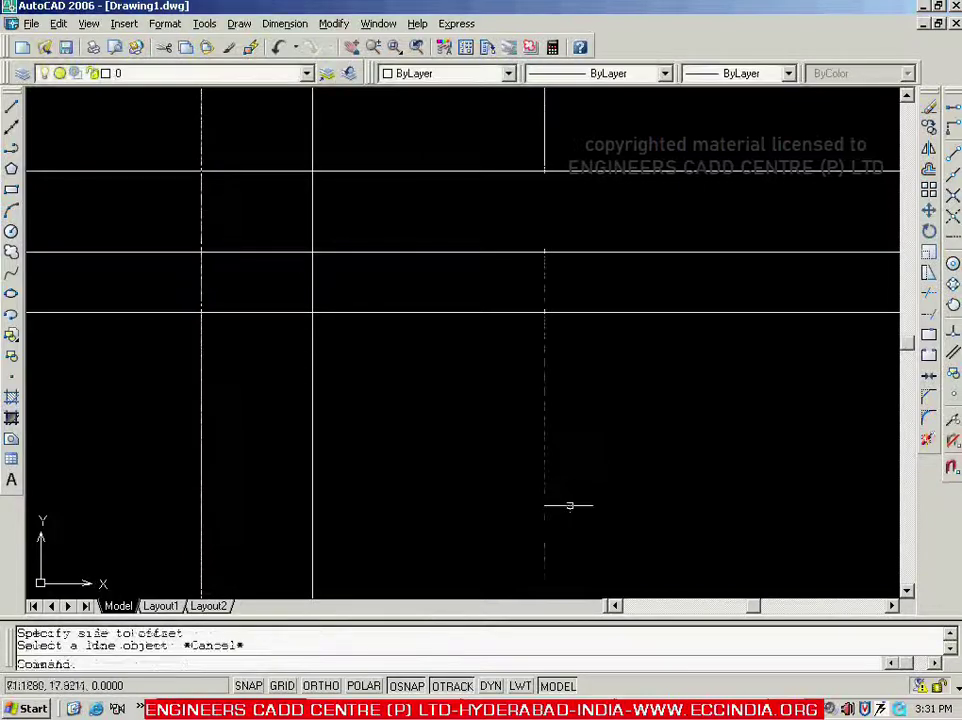
Offset a construction line 22 units to the left of the rightmost vertical one.
{"action": "type", "text": "xl"}
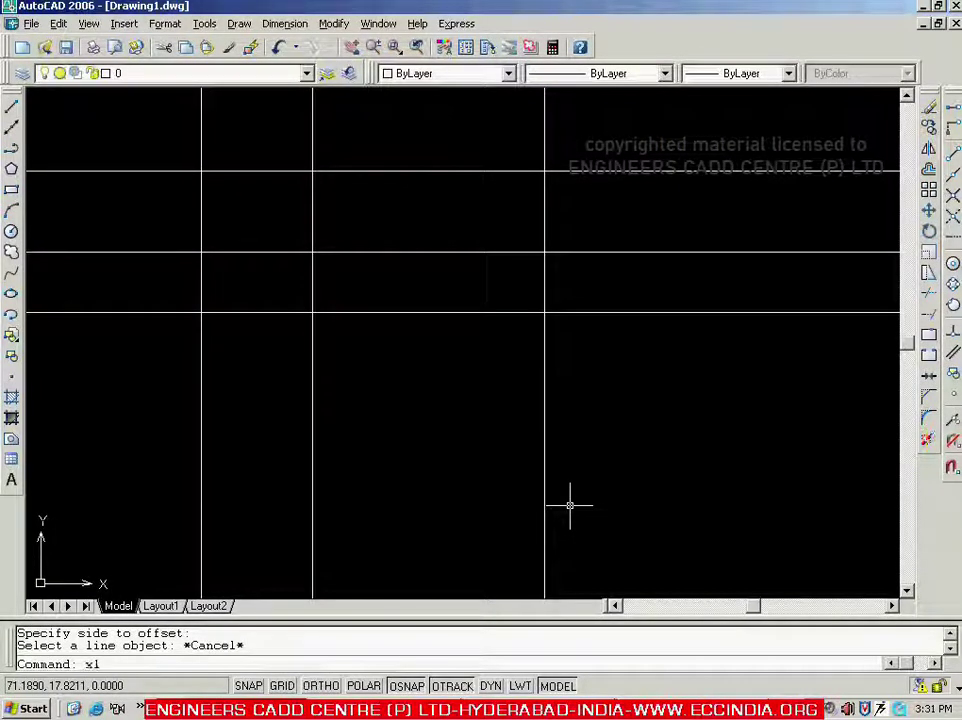
{"action": "key", "text": "Return"}
{"action": "type", "text": "o"}
{"action": "key", "text": "Return"}
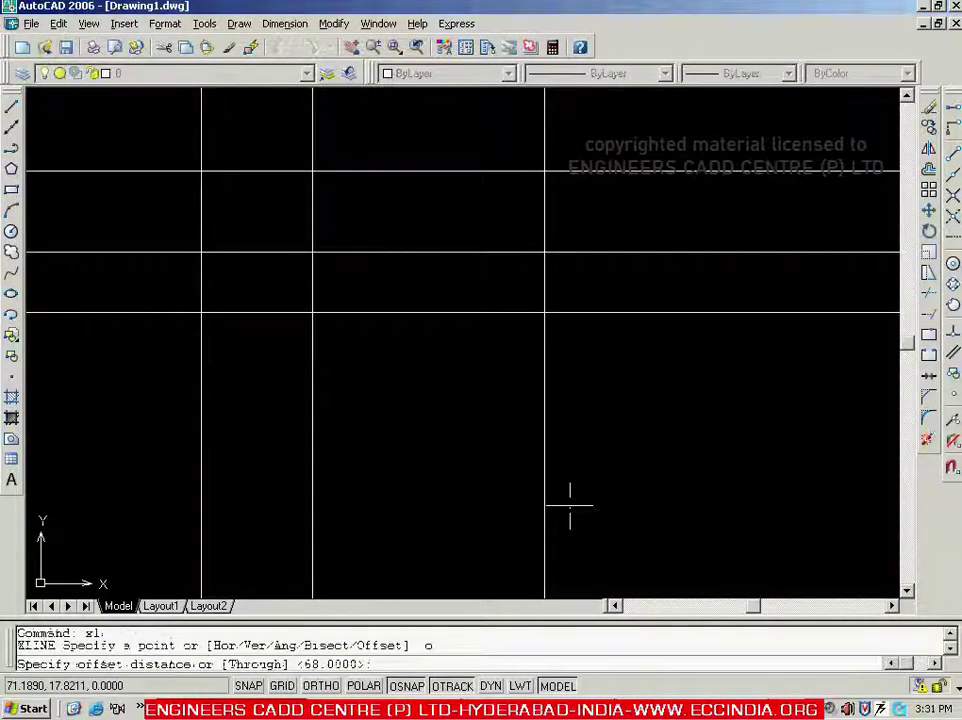
{"action": "type", "text": "22"}
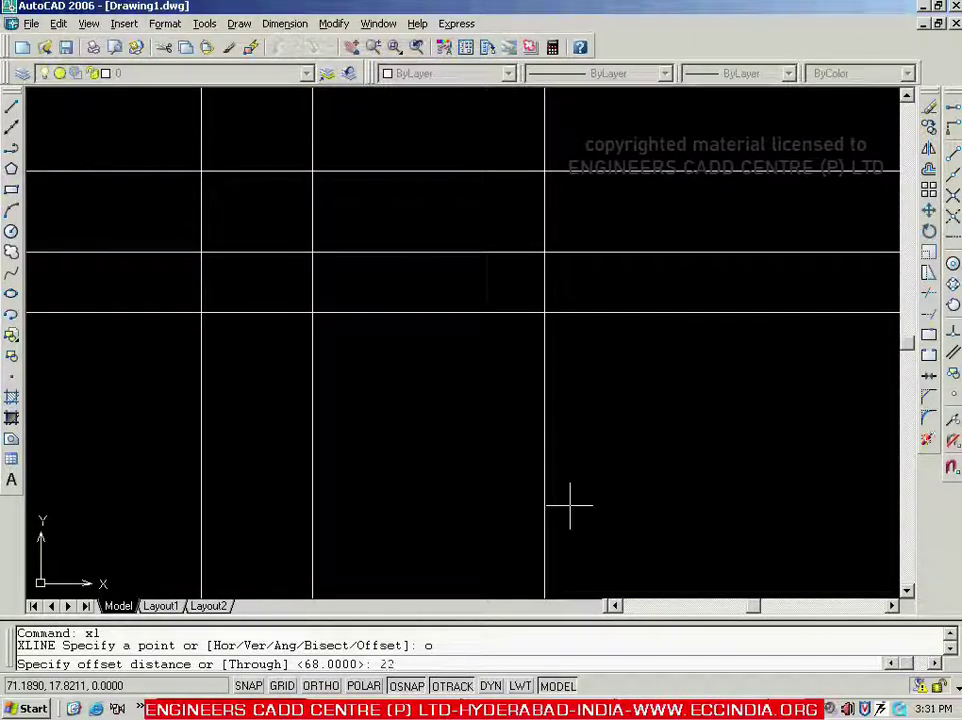
{"action": "key", "text": "Return"}
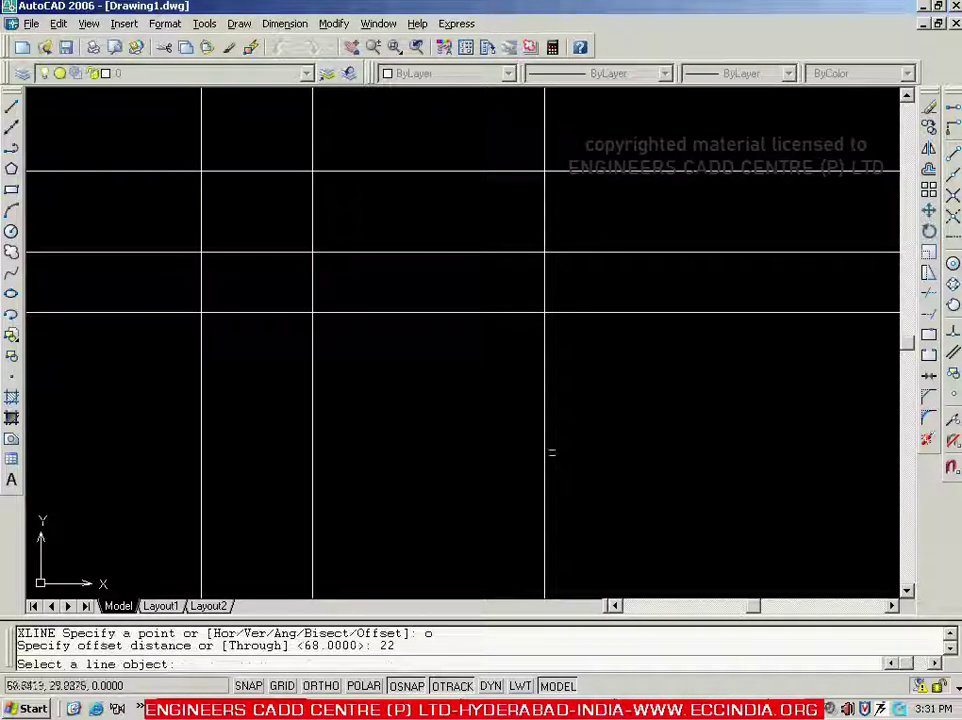
{"action": "left_click", "coordinate": [545, 446]}
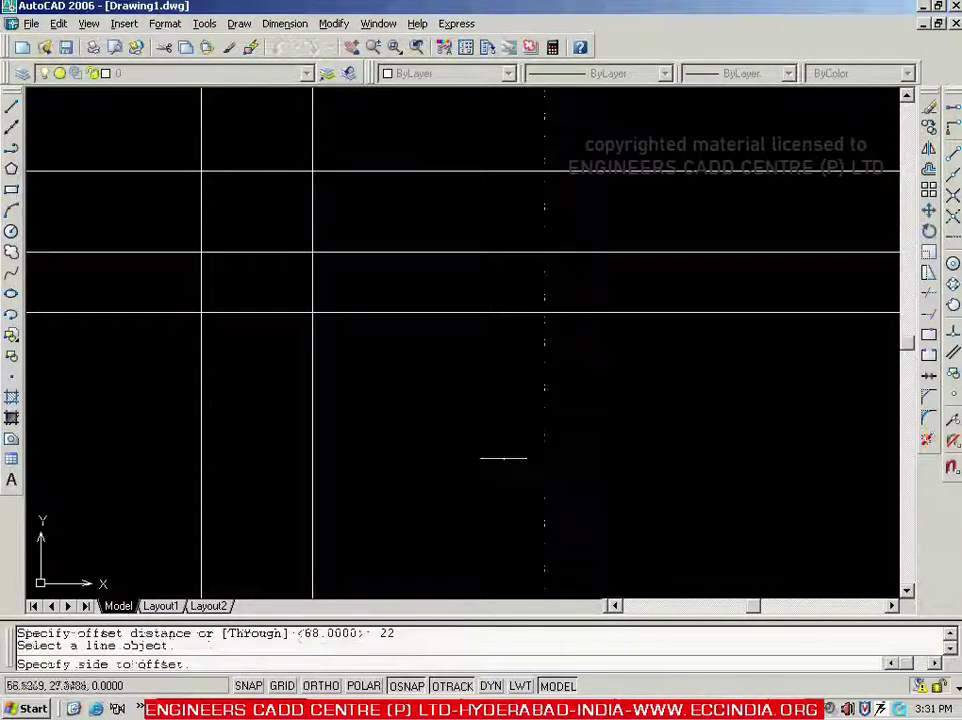
{"action": "left_click", "coordinate": [430, 458]}
{"action": "key", "text": "Escape"}
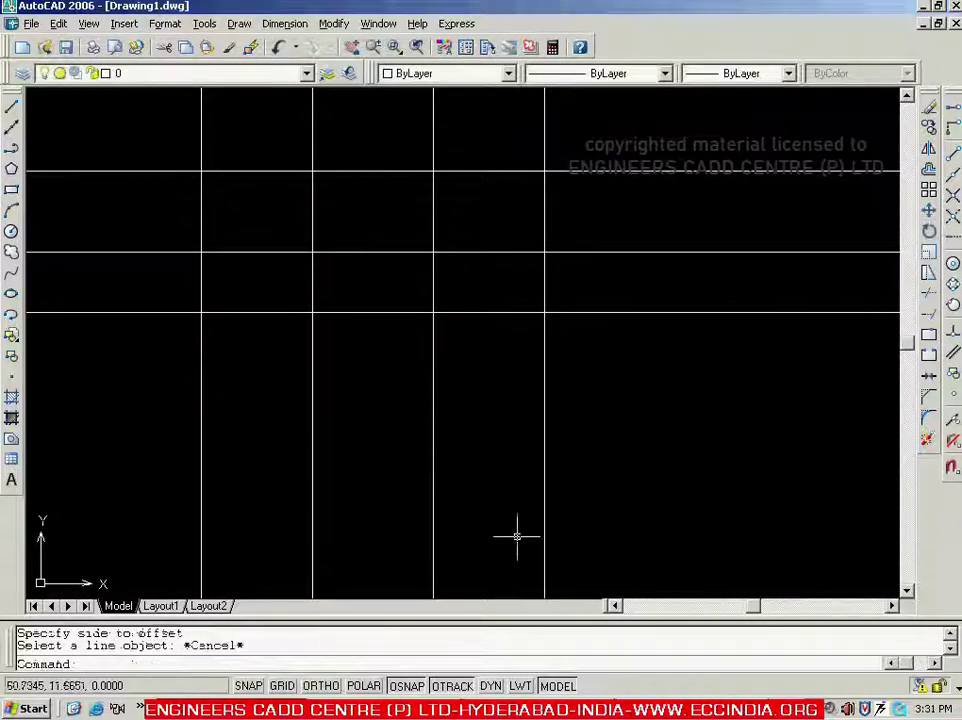
{"action": "mouse_move", "coordinate": [500, 509]}
{"action": "middle_mouse_down"}
{"action": "mouse_move", "coordinate": [485, 505]}
{"action": "mouse_move", "coordinate": [488, 551]}
{"action": "middle_mouse_up"}
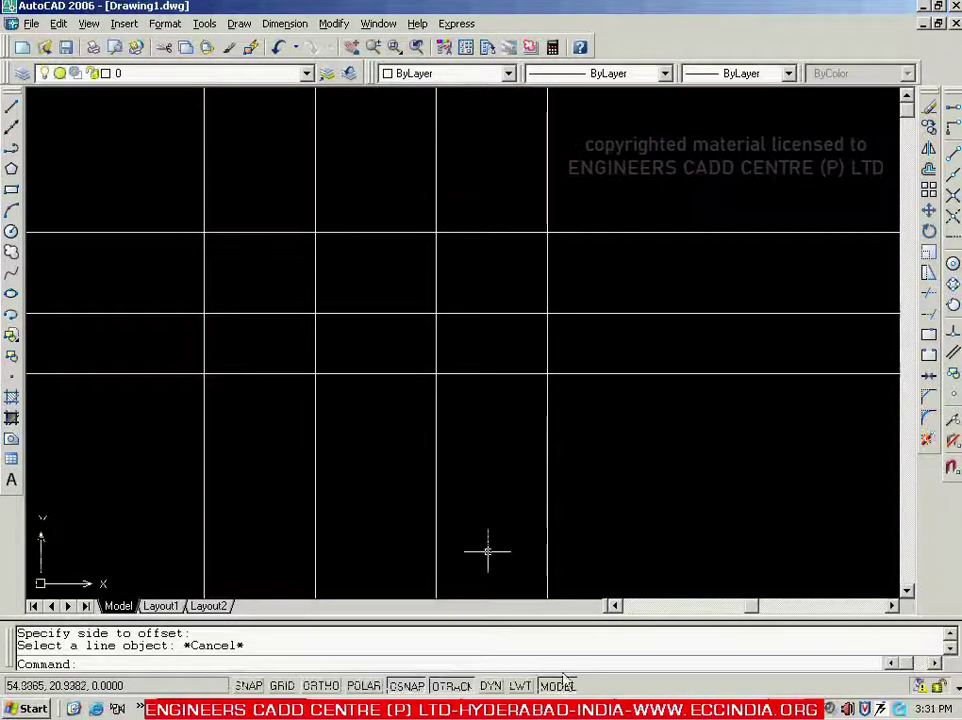
Check the exercise's front view in Acrobat Reader, then set the current color to Yellow and lineweight to 0.40 mm in AutoCAD.
{"action": "key", "text": "alt+Tab"}
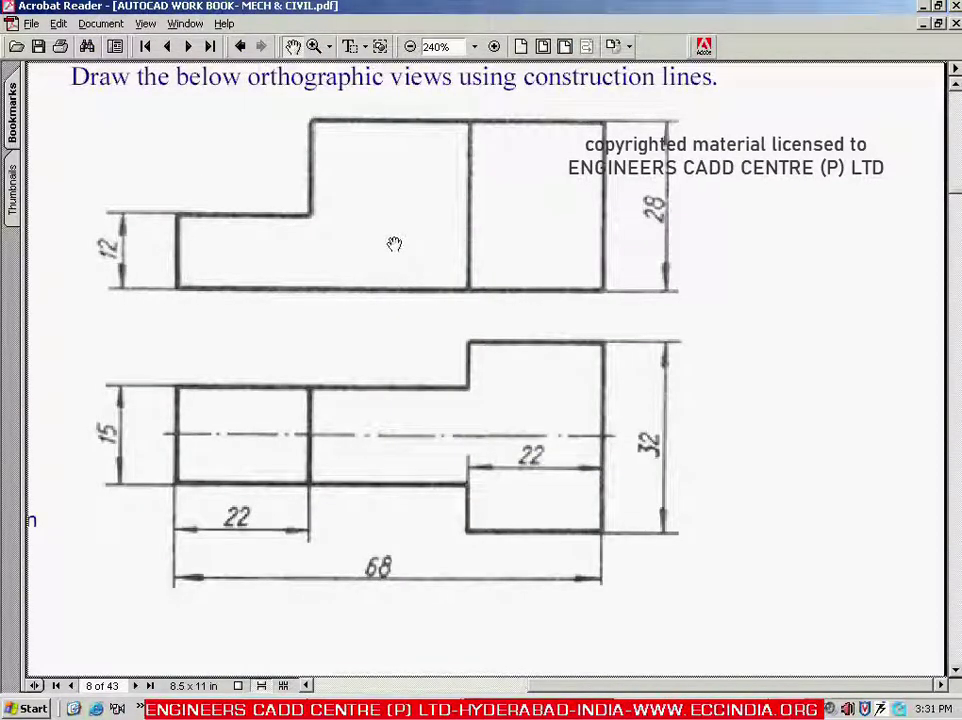
{"action": "key", "text": "alt+Tab"}
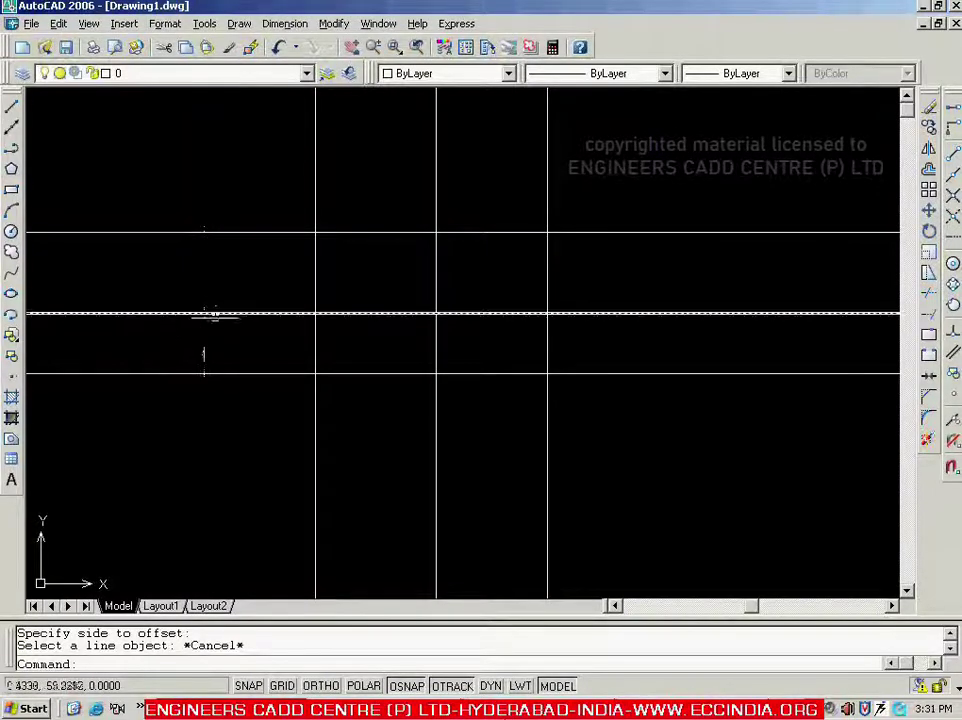
{"action": "key", "text": "alt+Tab"}
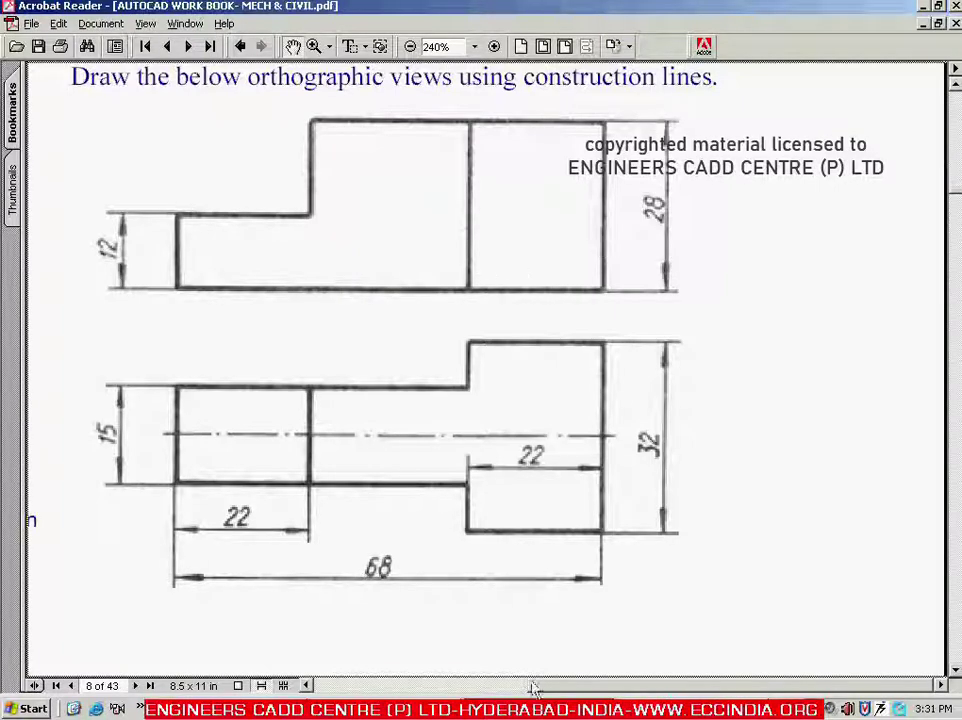
{"action": "key", "text": "alt+Tab"}
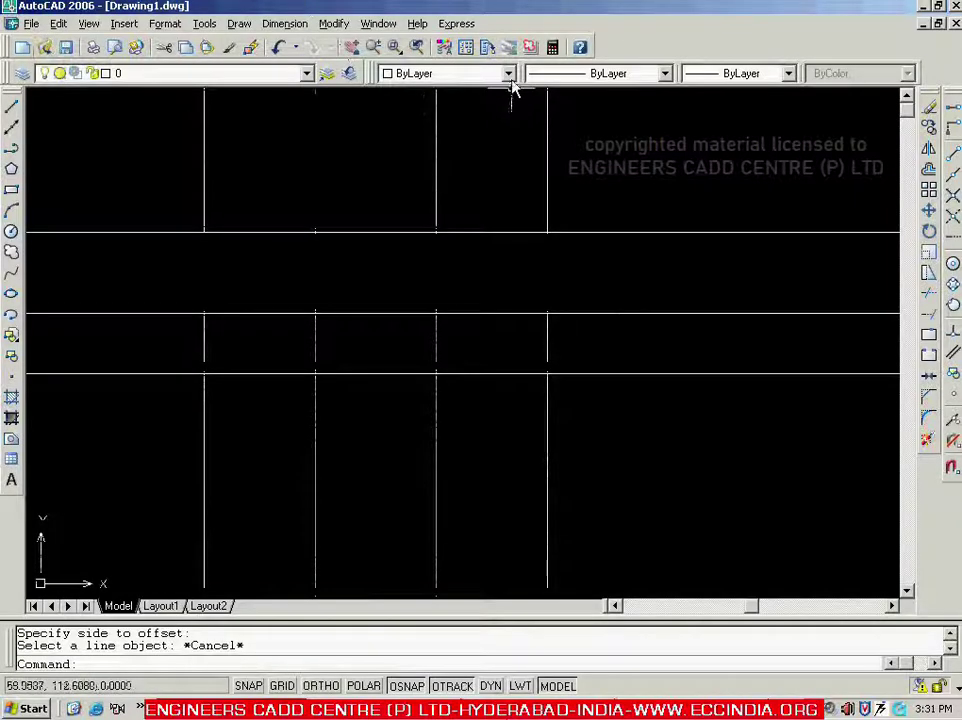
{"action": "left_click", "coordinate": [508, 75]}
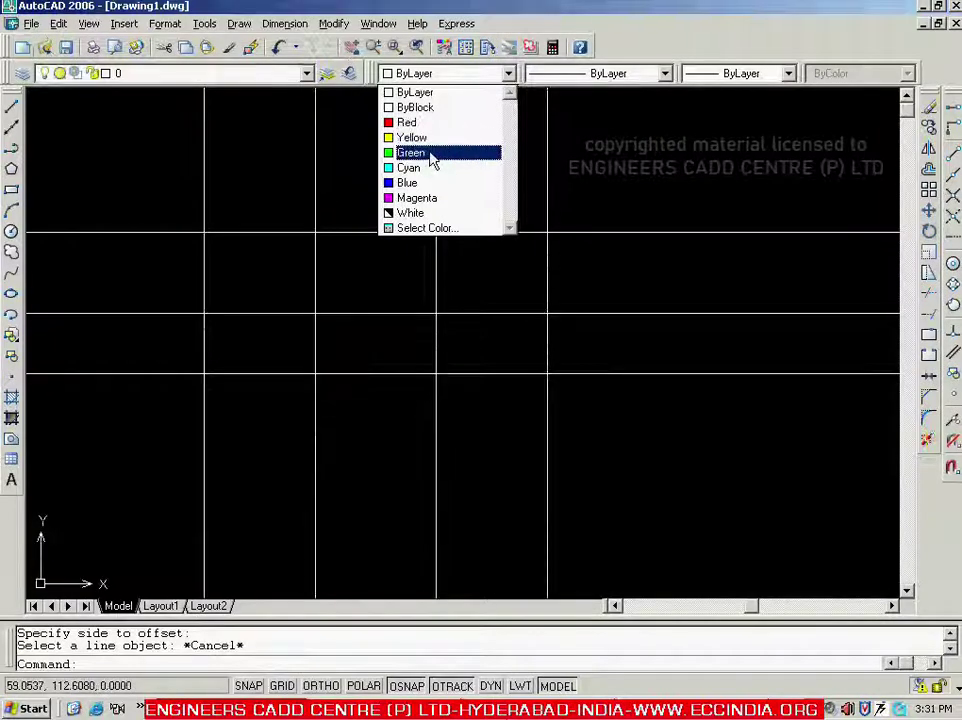
{"action": "left_click", "coordinate": [428, 137]}
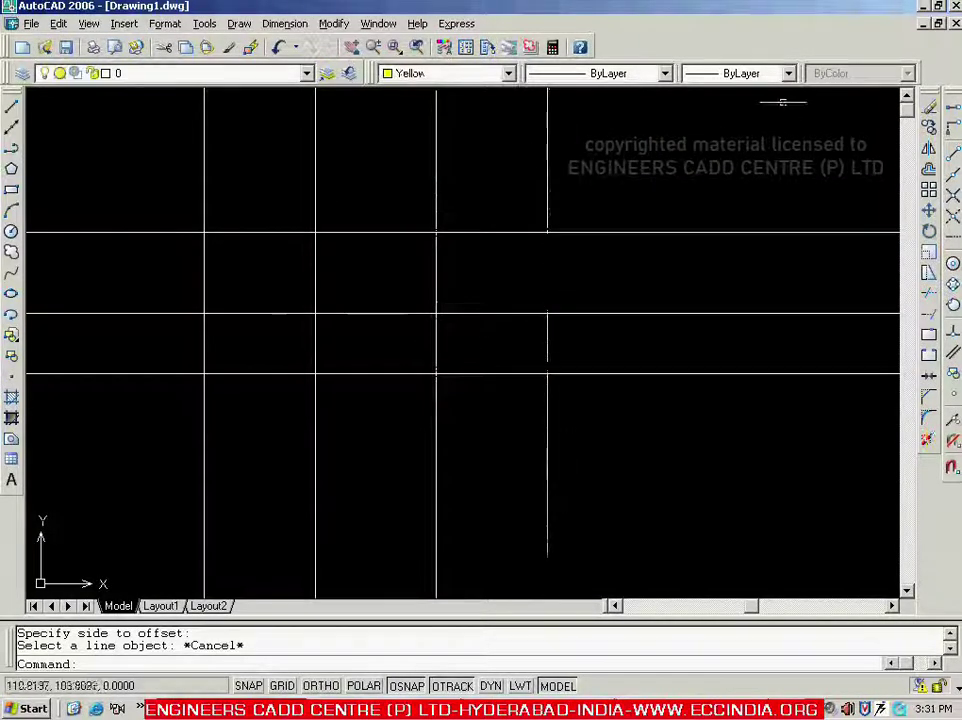
{"action": "left_click", "coordinate": [786, 74]}
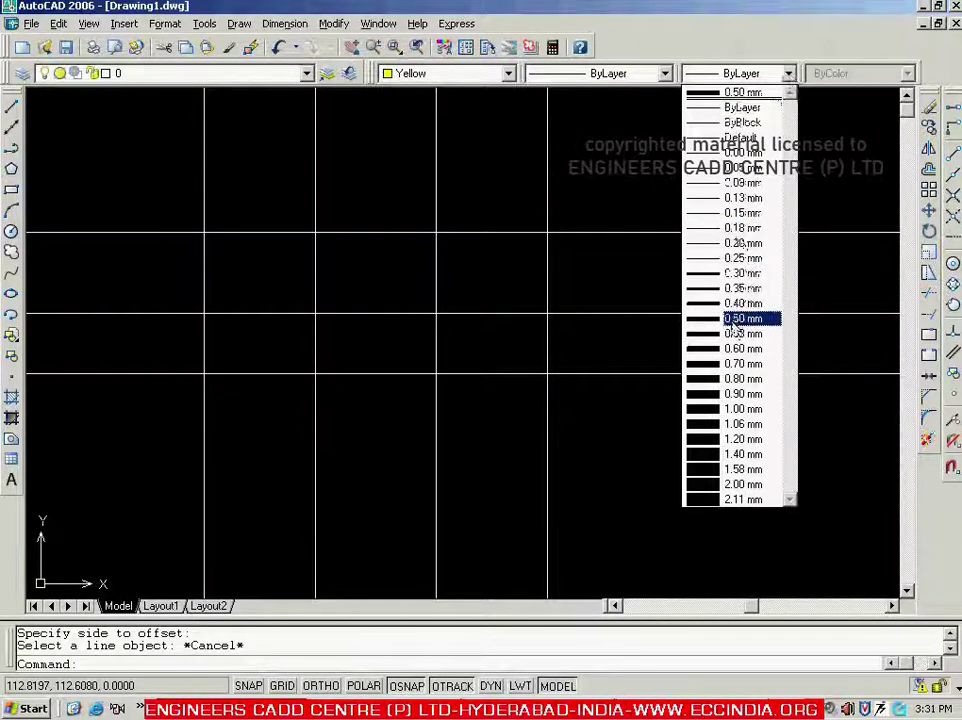
{"action": "left_click", "coordinate": [738, 303]}
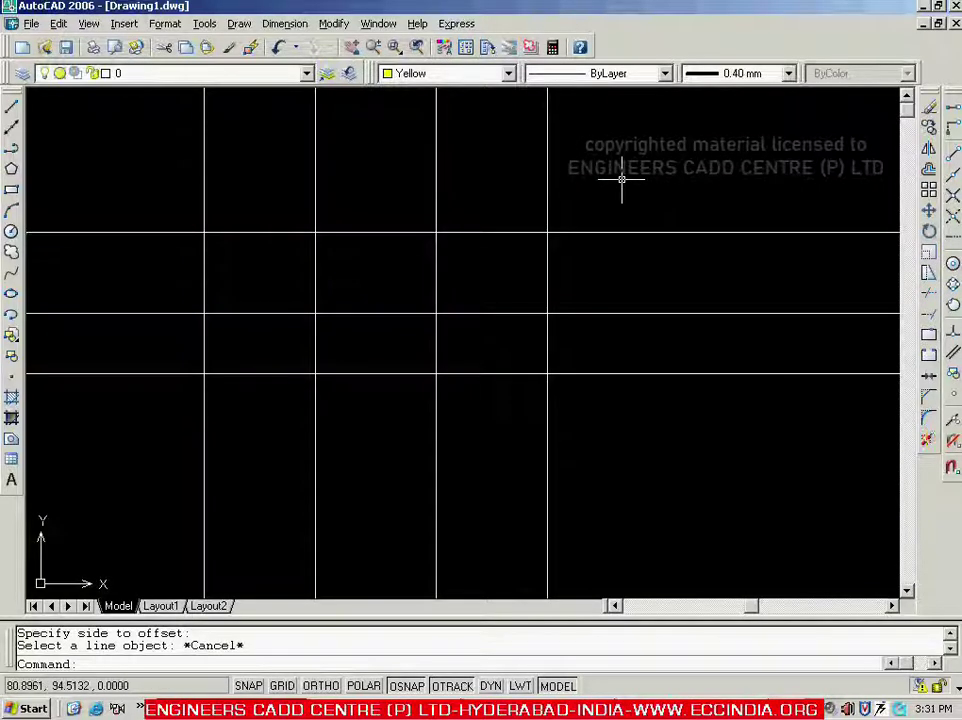
Clear all object snap modes and enable only Intersection in the drafting settings.
{"action": "right_click", "coordinate": [407, 686]}
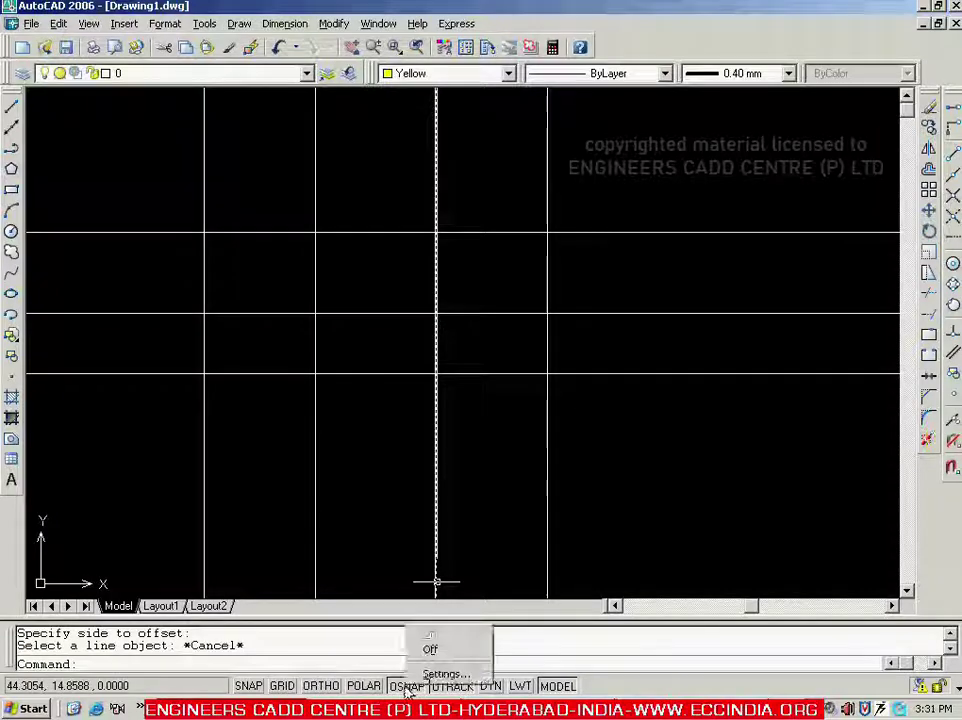
{"action": "left_click", "coordinate": [432, 672]}
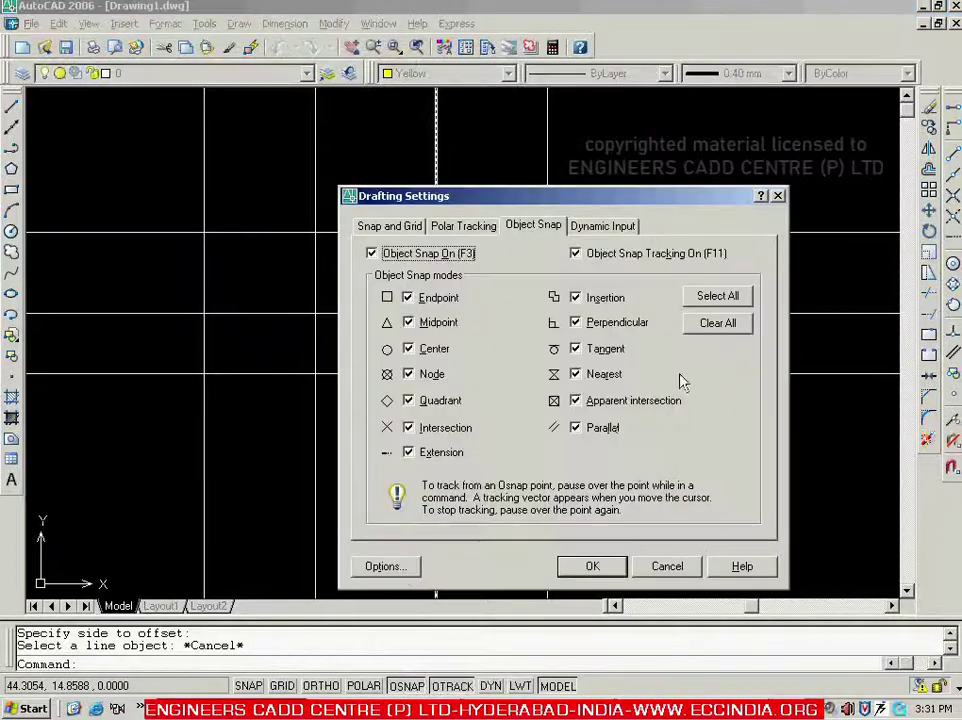
{"action": "left_click", "coordinate": [726, 324]}
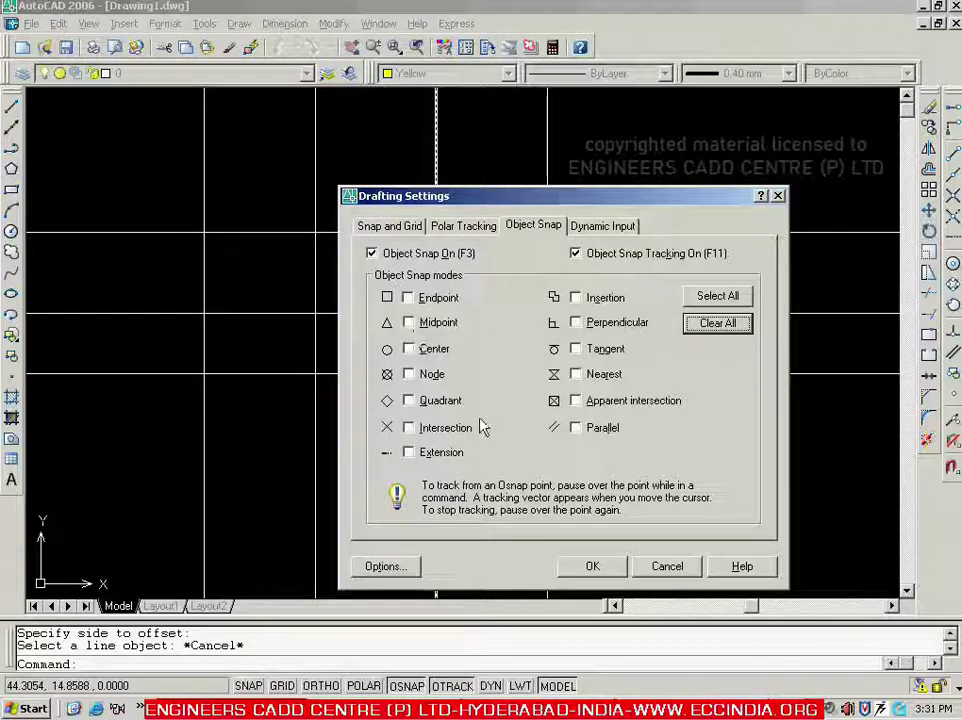
{"action": "left_click", "coordinate": [409, 428]}
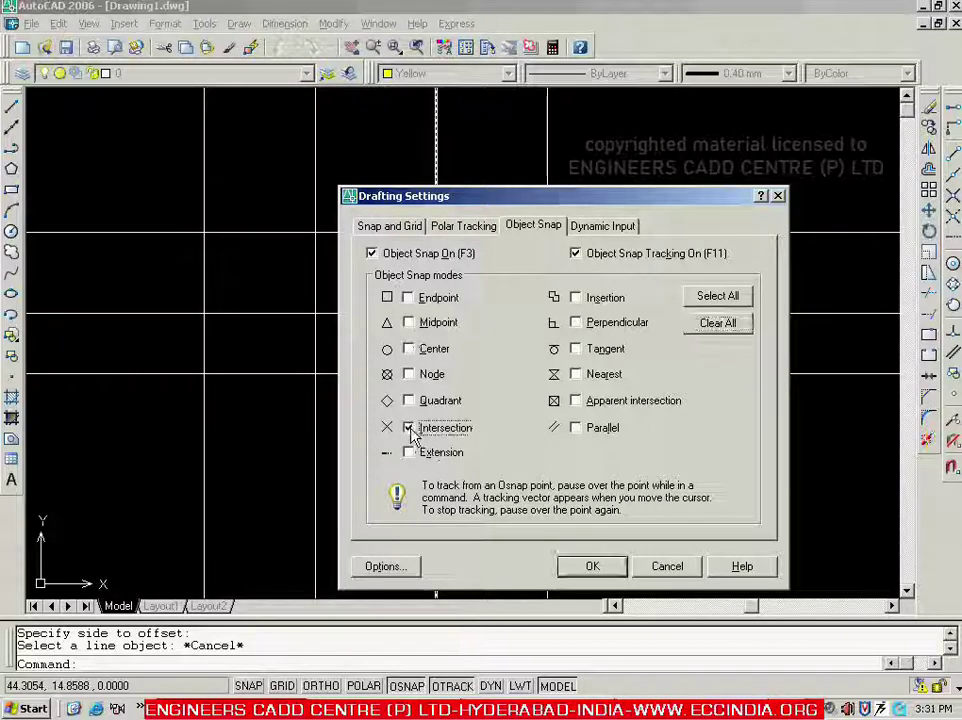
{"action": "left_click", "coordinate": [590, 567]}
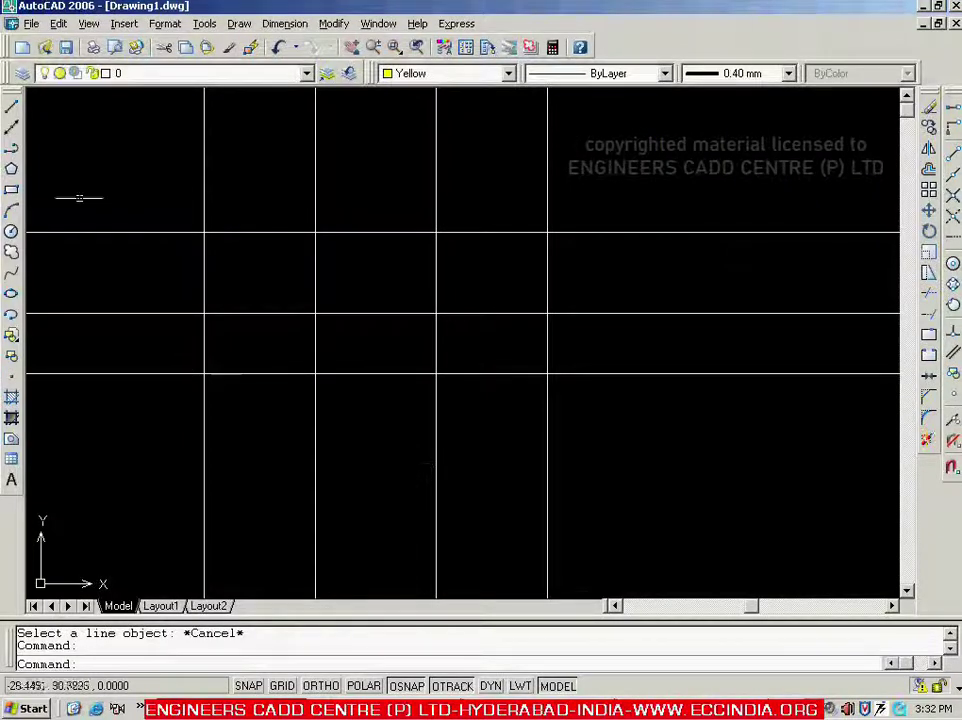
Draw the closed stepped outline of the front view with lines through the construction line intersections.
{"action": "left_click", "coordinate": [11, 105]}
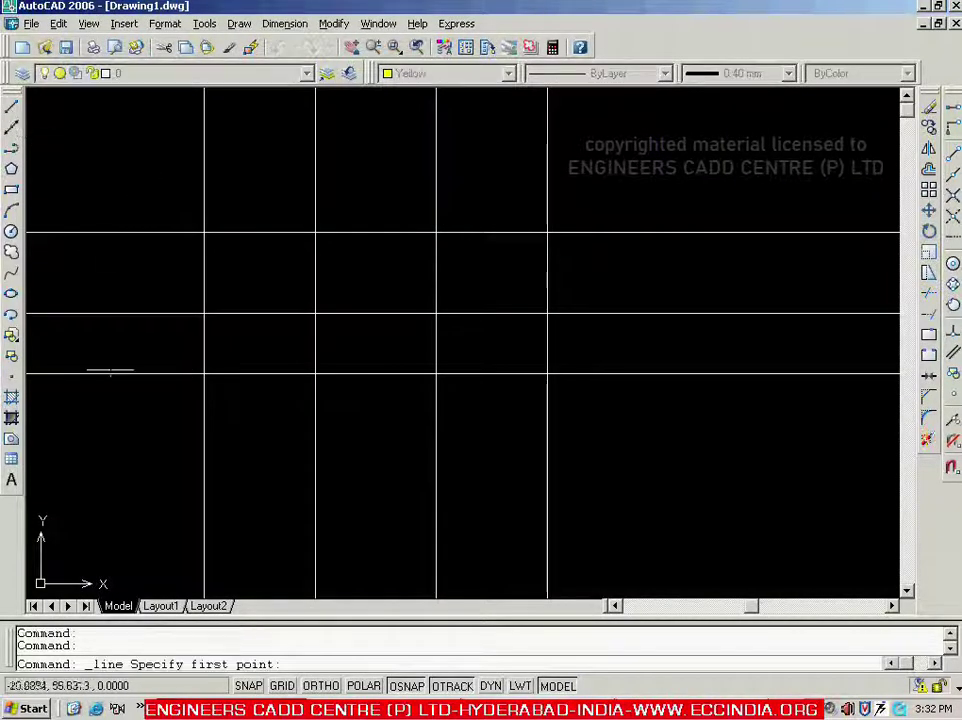
{"action": "left_click", "coordinate": [204, 372]}
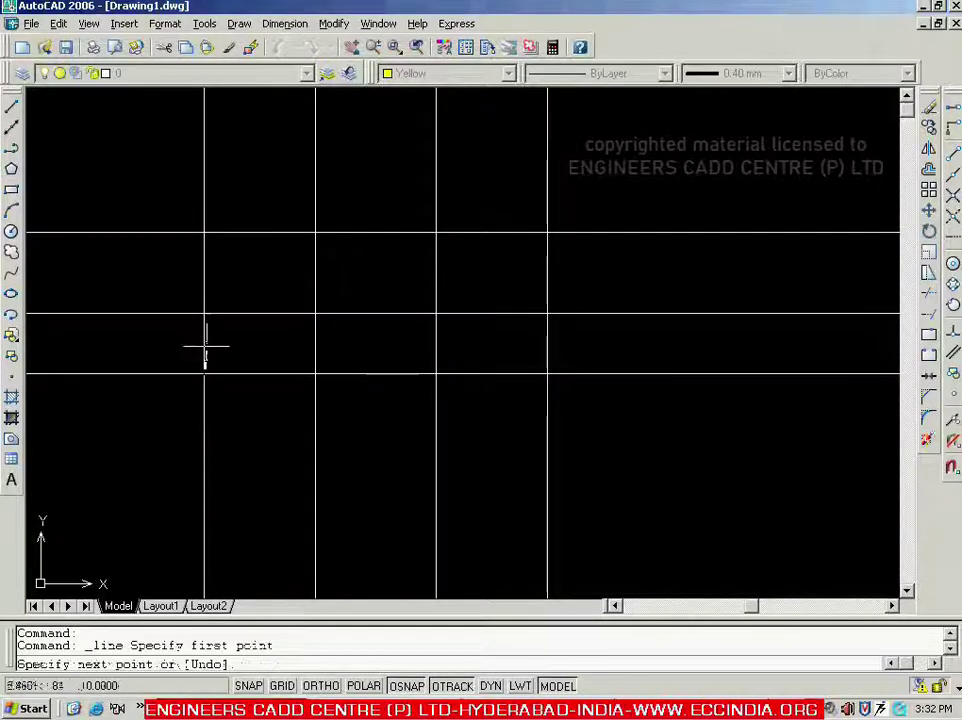
{"action": "left_click", "coordinate": [204, 314]}
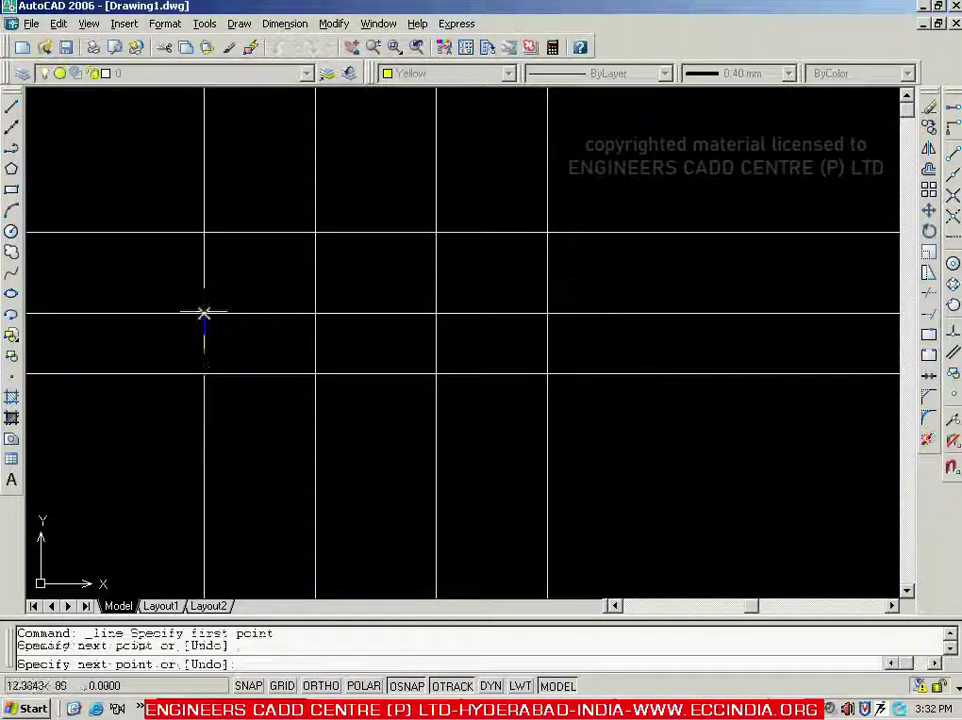
{"action": "left_click", "coordinate": [315, 314]}
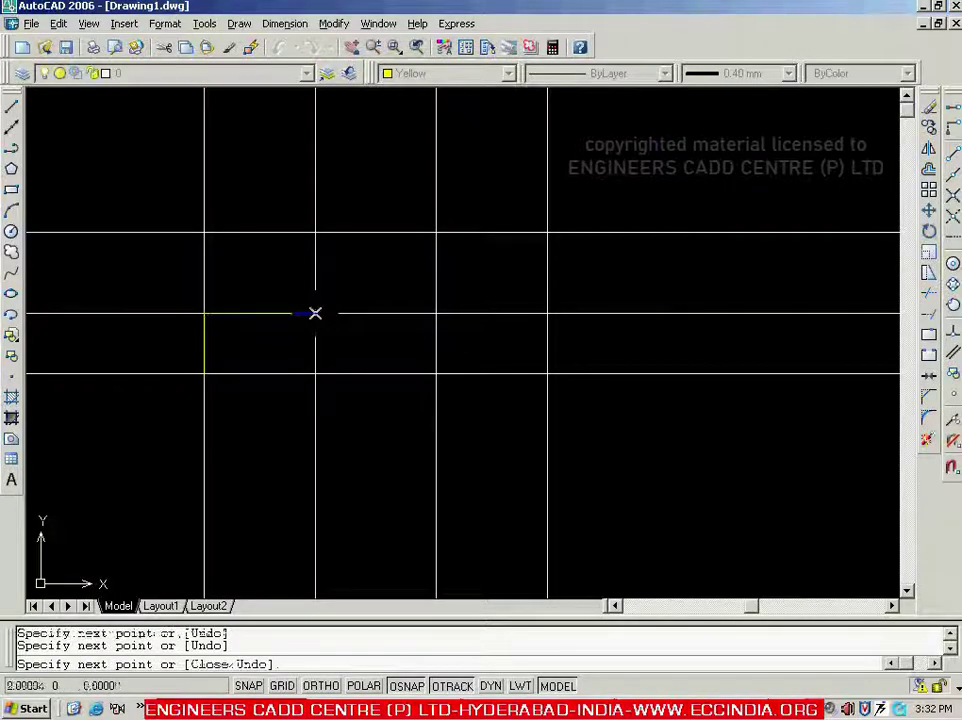
{"action": "left_click", "coordinate": [315, 232]}
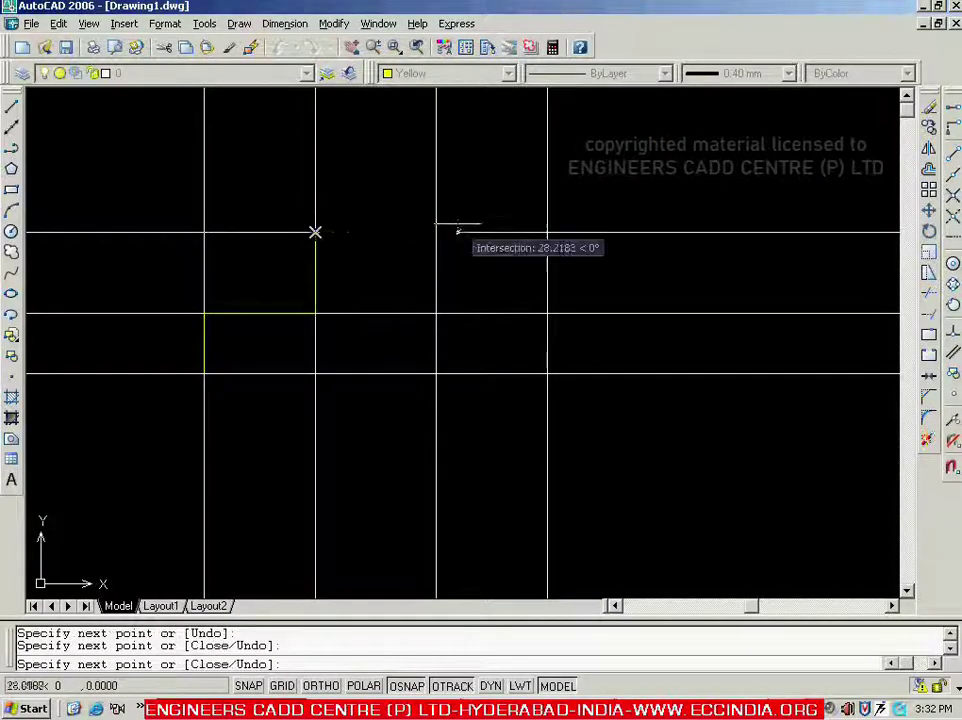
{"action": "left_click", "coordinate": [547, 232]}
{"action": "left_click", "coordinate": [546, 373]}
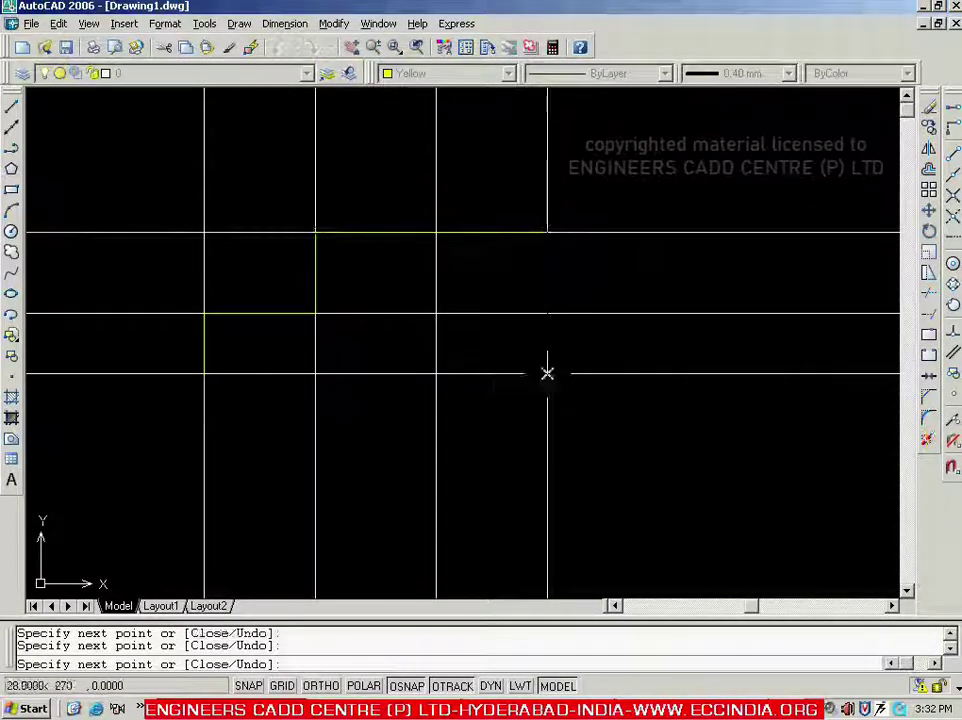
{"action": "left_click", "coordinate": [204, 373]}
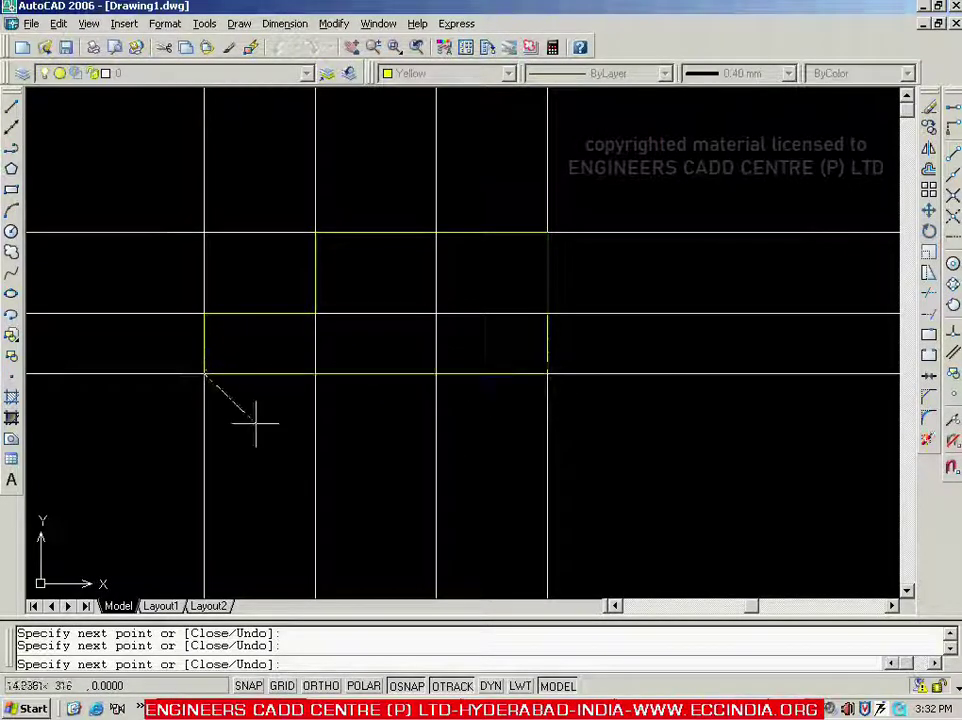
{"action": "key", "text": "Escape"}
Check the front view in Acrobat Reader, then draw its inner vertical edge from top to bottom in AutoCAD and turn on lineweight display.
{"action": "key", "text": "alt+Tab"}
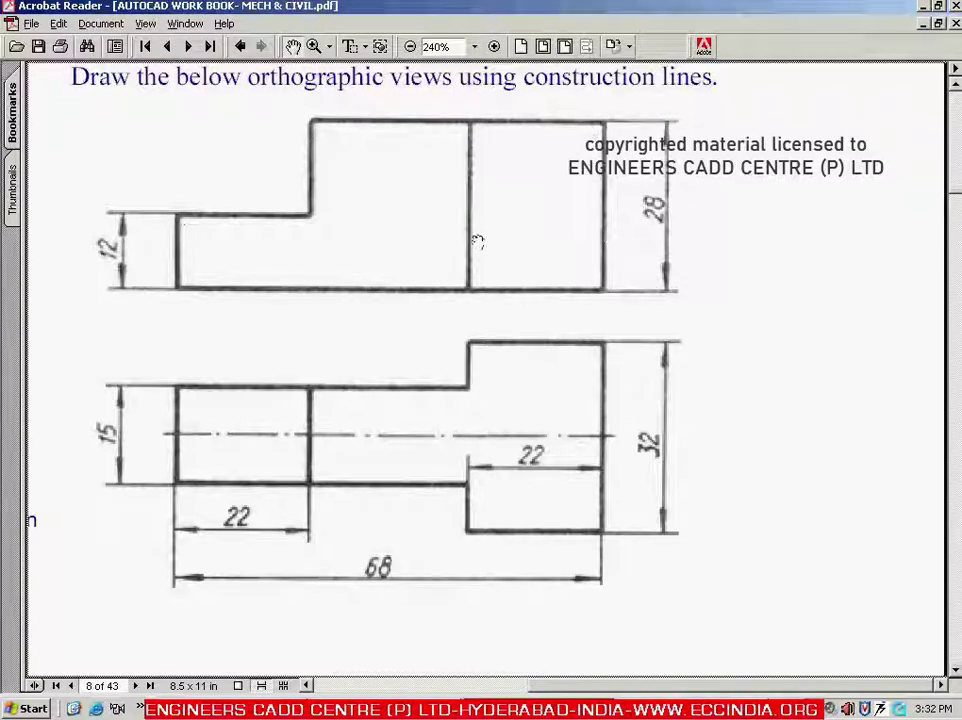
{"action": "key", "text": "alt+Tab"}
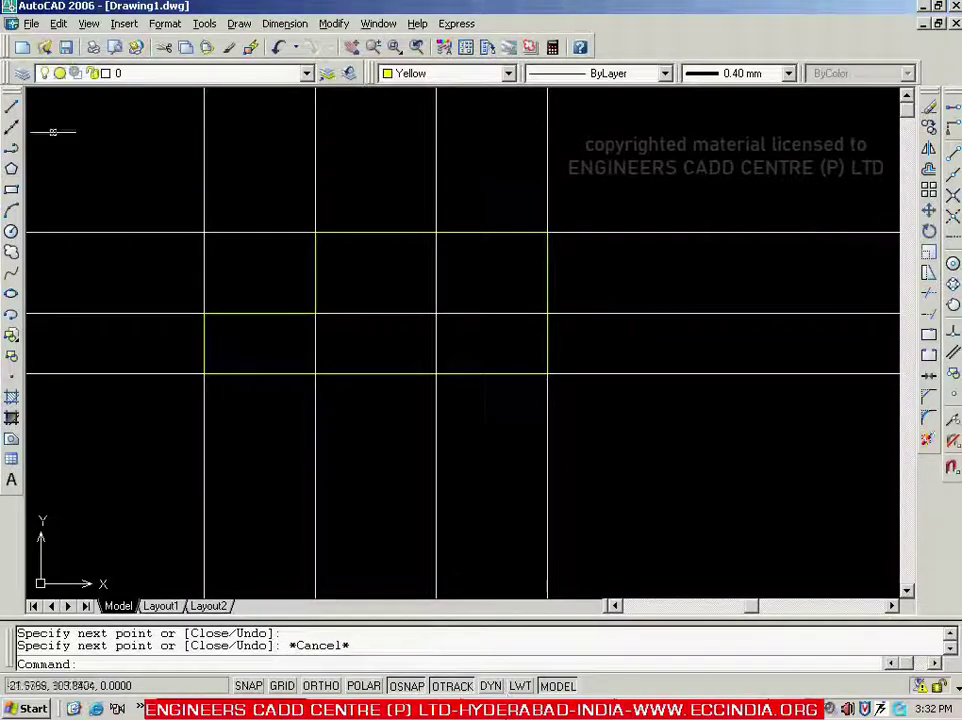
{"action": "left_click", "coordinate": [11, 104]}
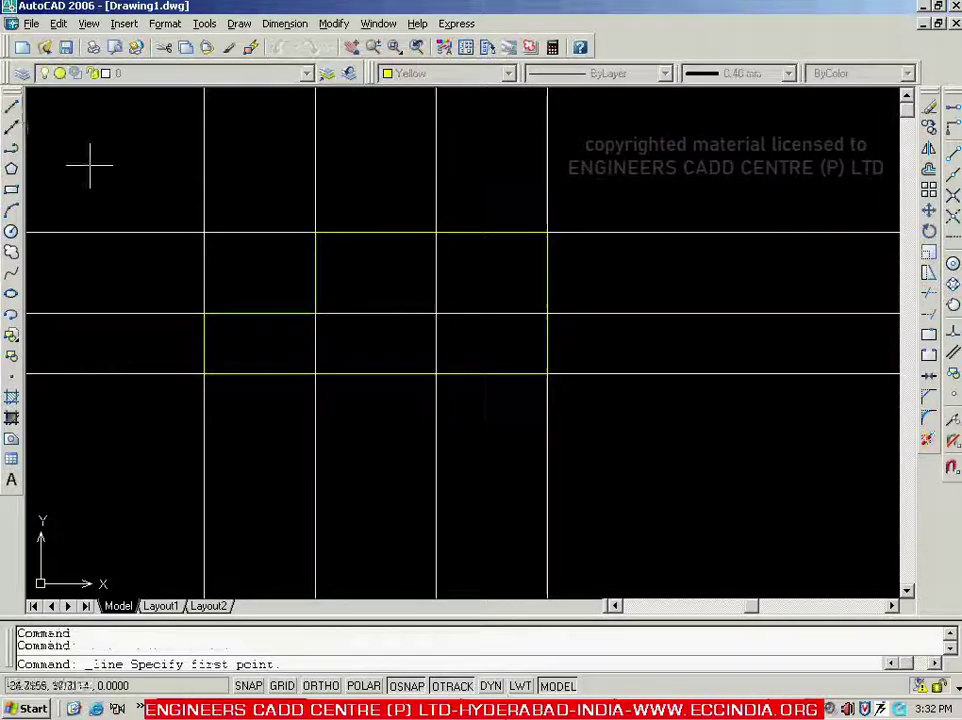
{"action": "left_click", "coordinate": [436, 233]}
{"action": "left_click", "coordinate": [436, 373]}
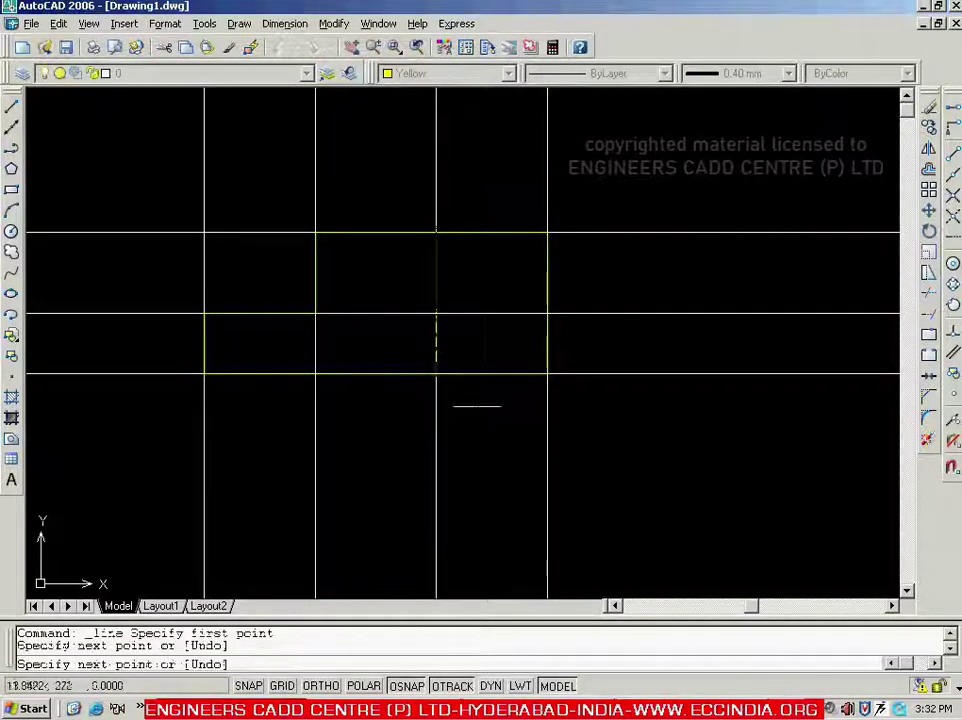
{"action": "key", "text": "Escape"}
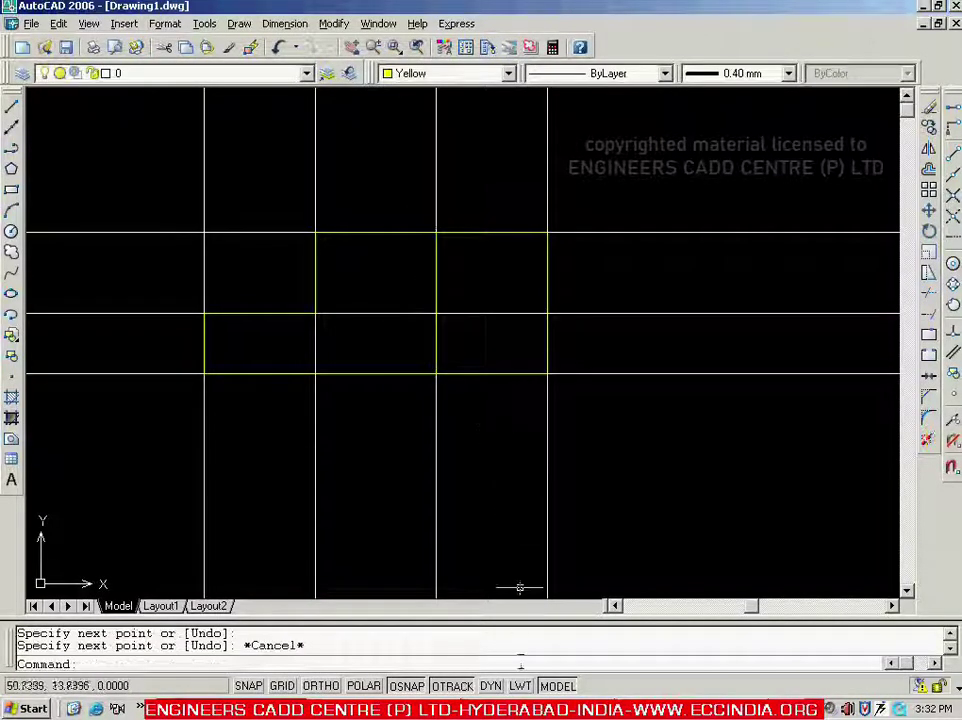
{"action": "left_click", "coordinate": [520, 686]}
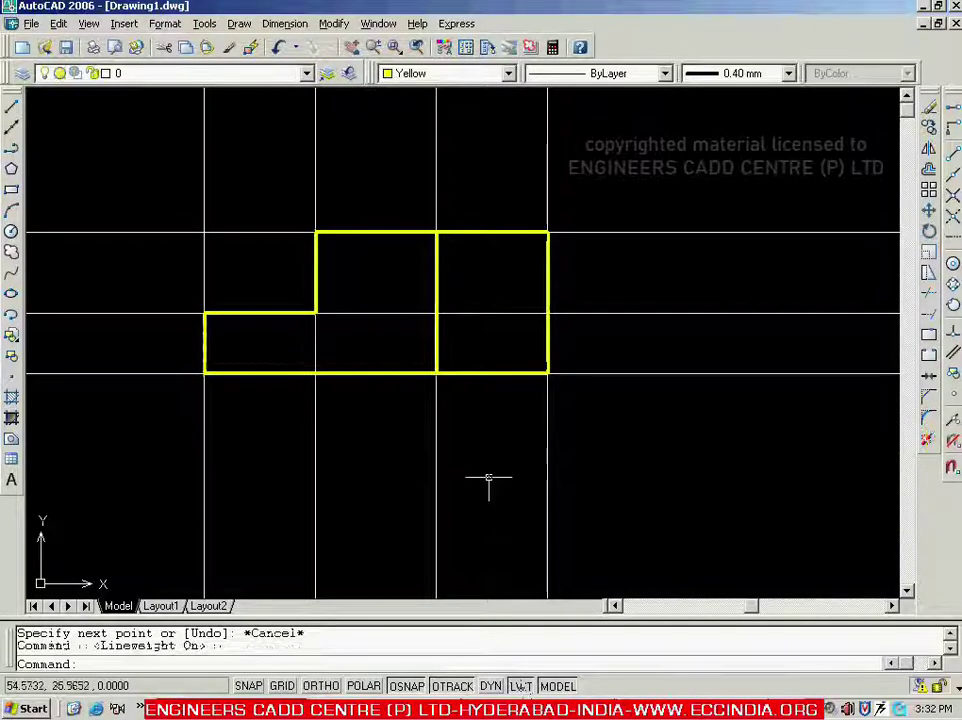
Check the exercise's lower view in Acrobat Reader, then draw a horizontal construction line a short distance below the front view in AutoCAD.
{"action": "mouse_move", "coordinate": [490, 483]}
{"action": "middle_mouse_down"}
{"action": "mouse_move", "coordinate": [517, 409]}
{"action": "mouse_move", "coordinate": [514, 417]}
{"action": "middle_mouse_up"}
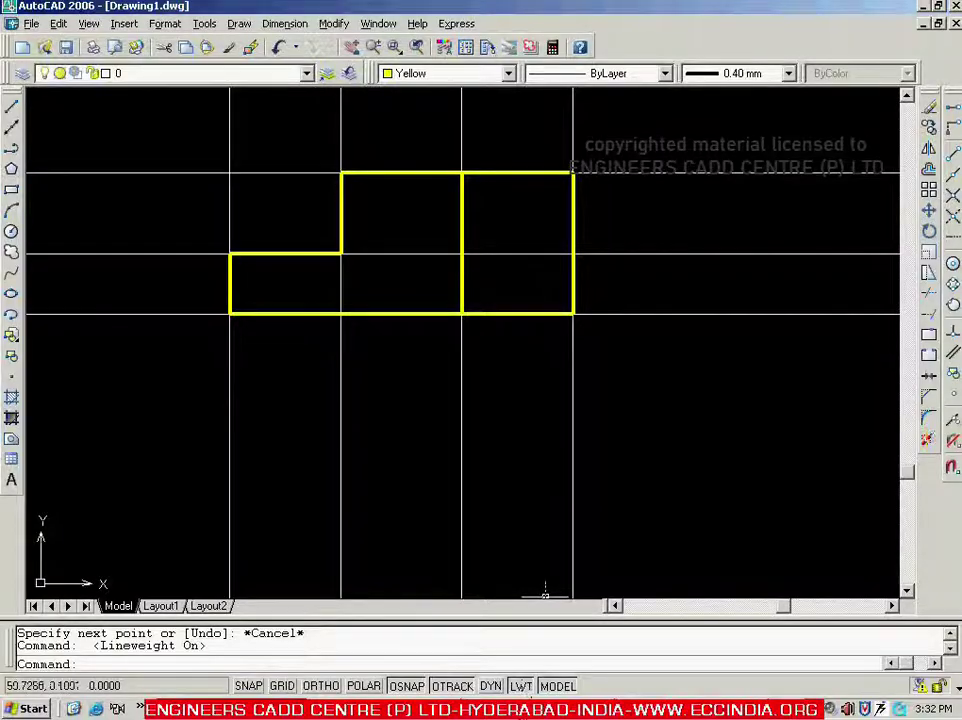
{"action": "key", "text": "alt+Tab"}
{"action": "mouse_move", "coordinate": [369, 430]}
{"action": "left_mouse_down"}
{"action": "mouse_move", "coordinate": [369, 348]}
{"action": "mouse_move", "coordinate": [377, 394]}
{"action": "left_mouse_up"}
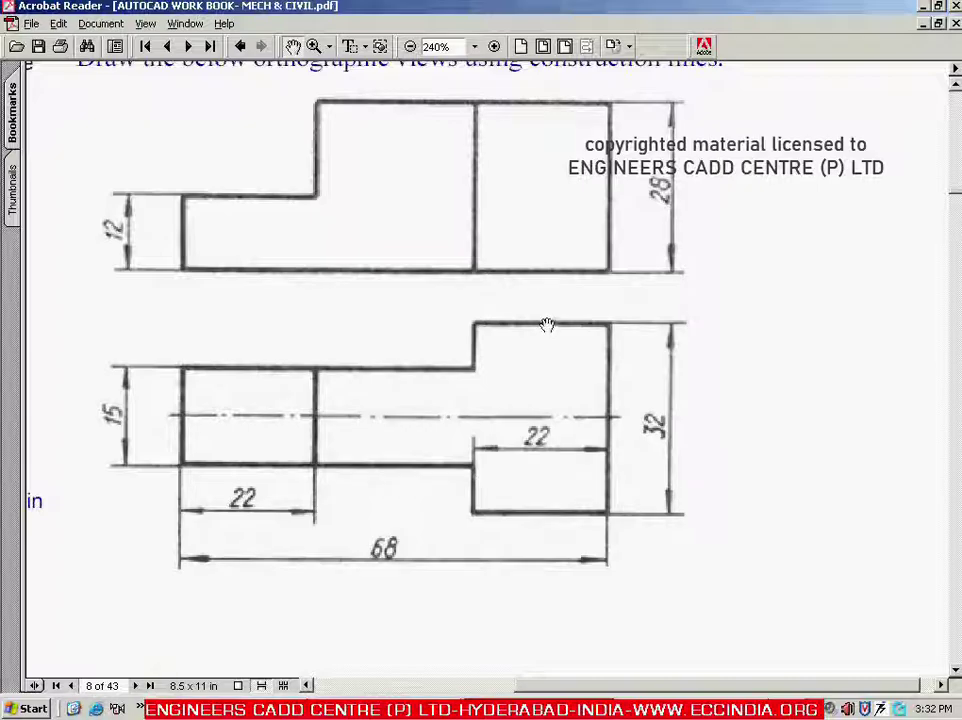
{"action": "key", "text": "alt+Tab"}
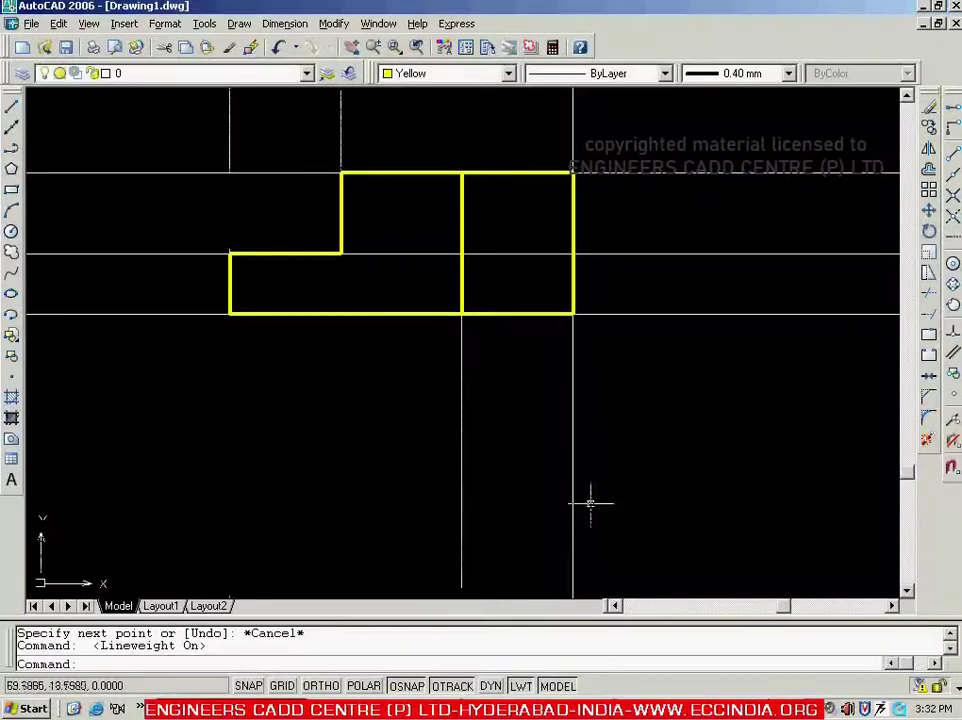
{"action": "type", "text": "xl"}
{"action": "key", "text": "Return"}
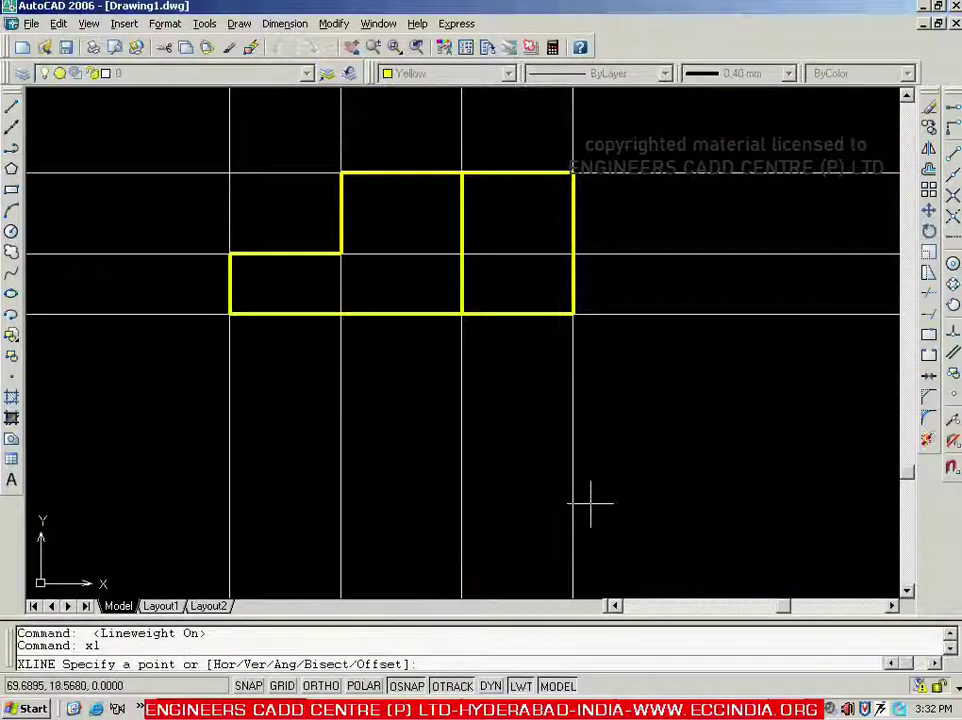
{"action": "type", "text": "h"}
{"action": "key", "text": "Return"}
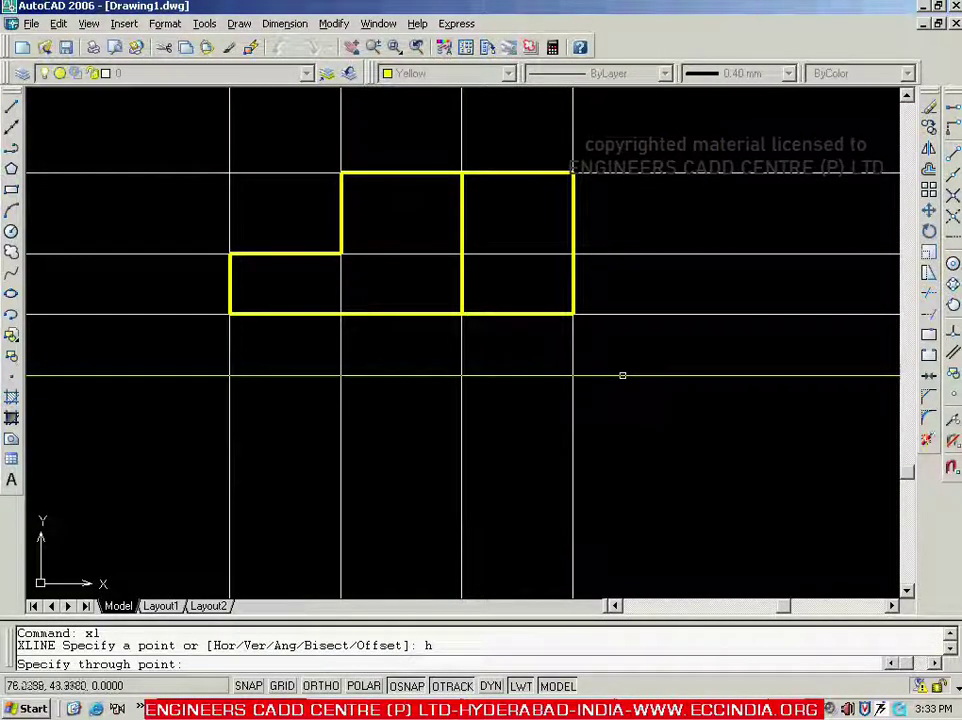
{"action": "left_click", "coordinate": [624, 374]}
{"action": "key", "text": "Escape"}
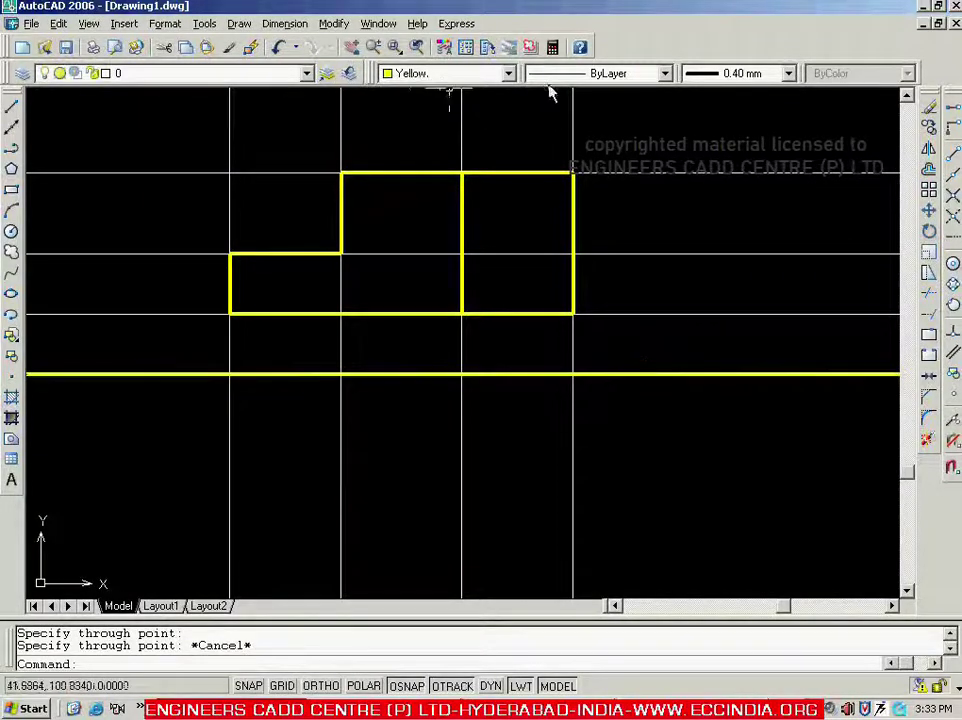
Erase the thick yellow horizontal construction line below the front view.
{"action": "left_click", "coordinate": [684, 374]}
{"action": "left_click", "coordinate": [659, 402]}
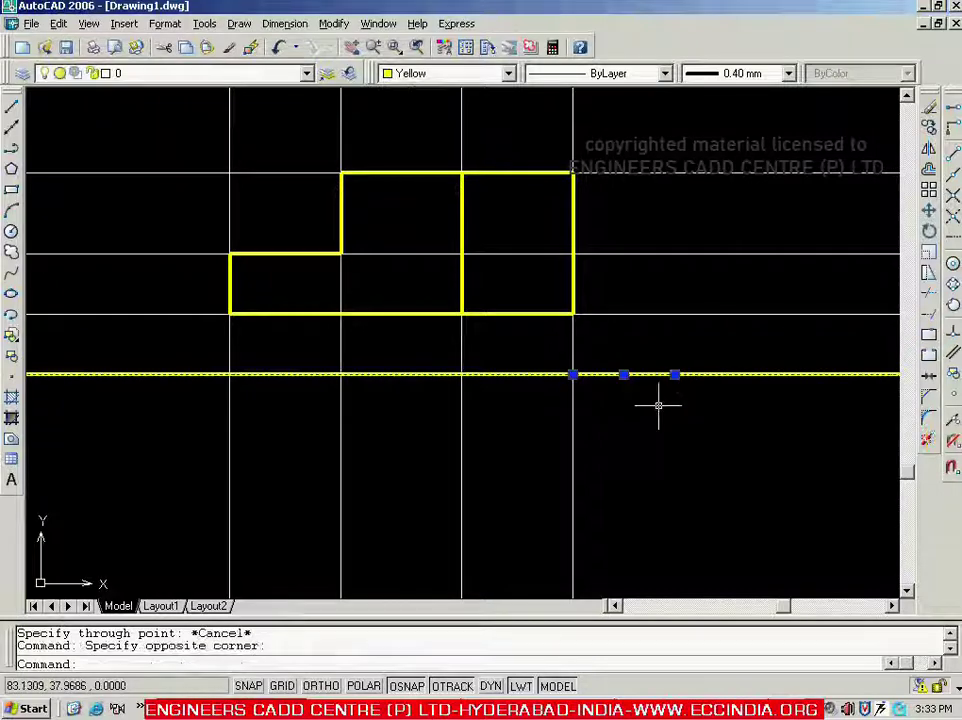
{"action": "key", "text": "Delete"}
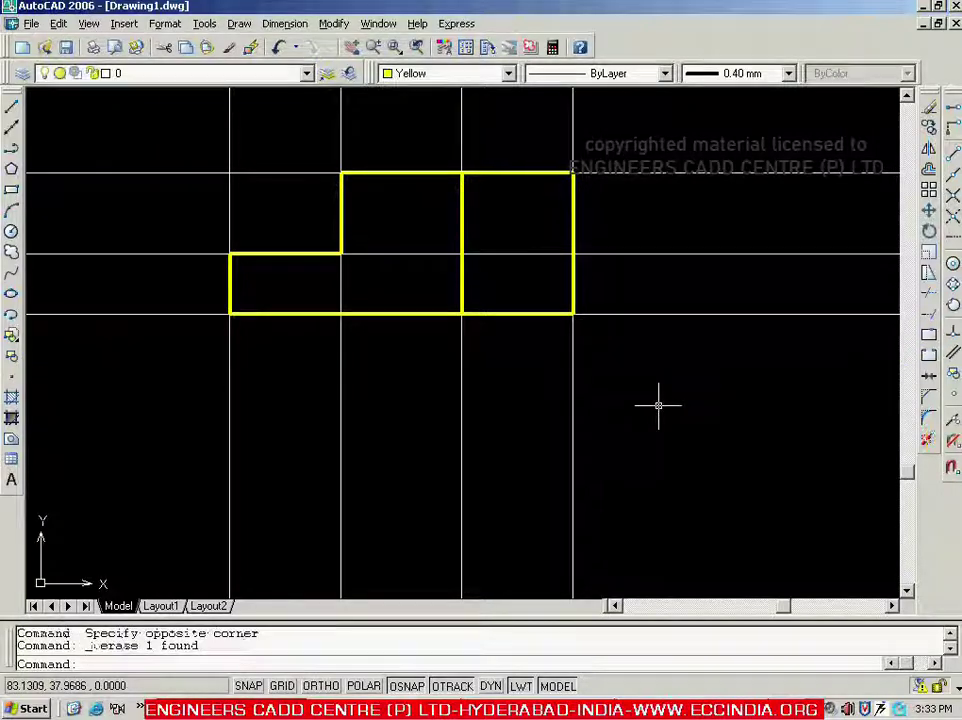
Set the current color, linetype and lineweight back to ByLayer.
{"action": "left_click", "coordinate": [509, 74]}
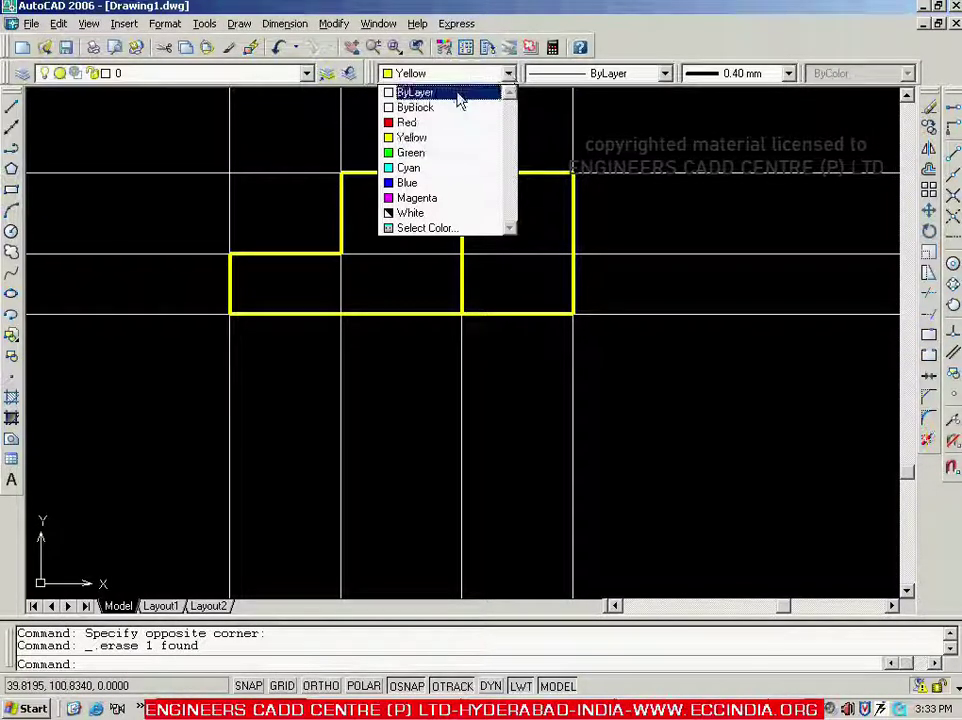
{"action": "left_click", "coordinate": [410, 92]}
{"action": "left_click", "coordinate": [666, 75]}
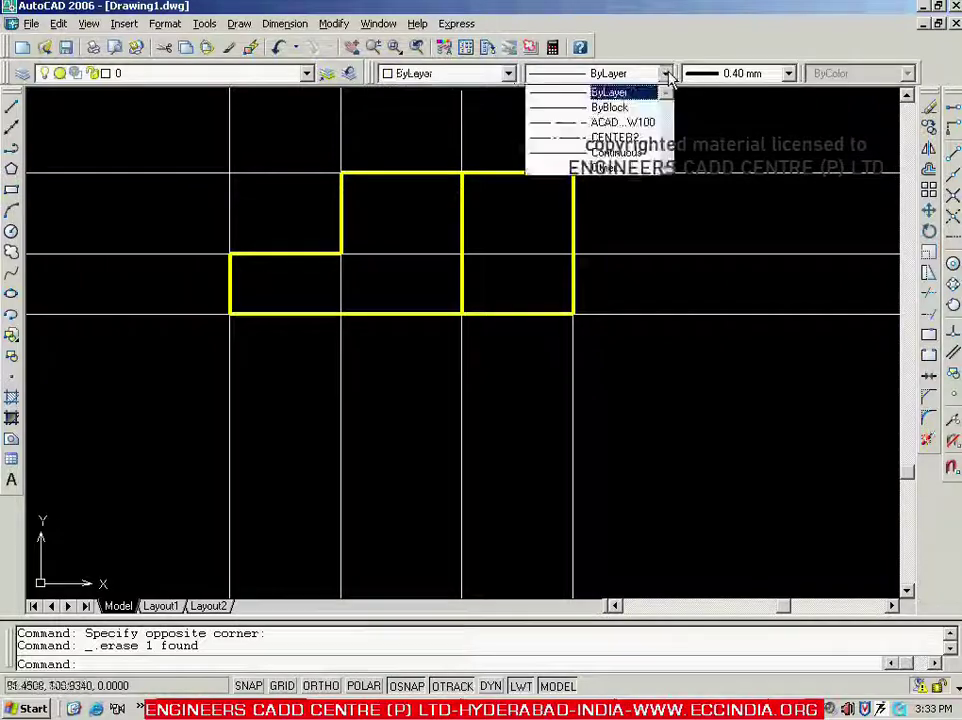
{"action": "left_click", "coordinate": [628, 93]}
{"action": "left_click", "coordinate": [786, 74]}
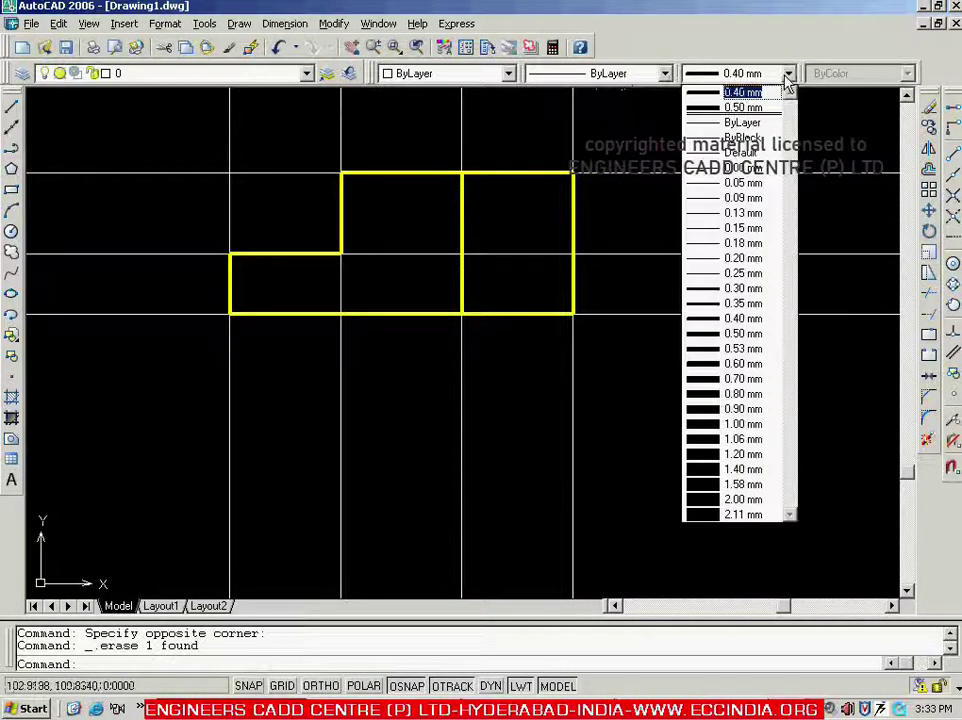
{"action": "left_click", "coordinate": [741, 122]}
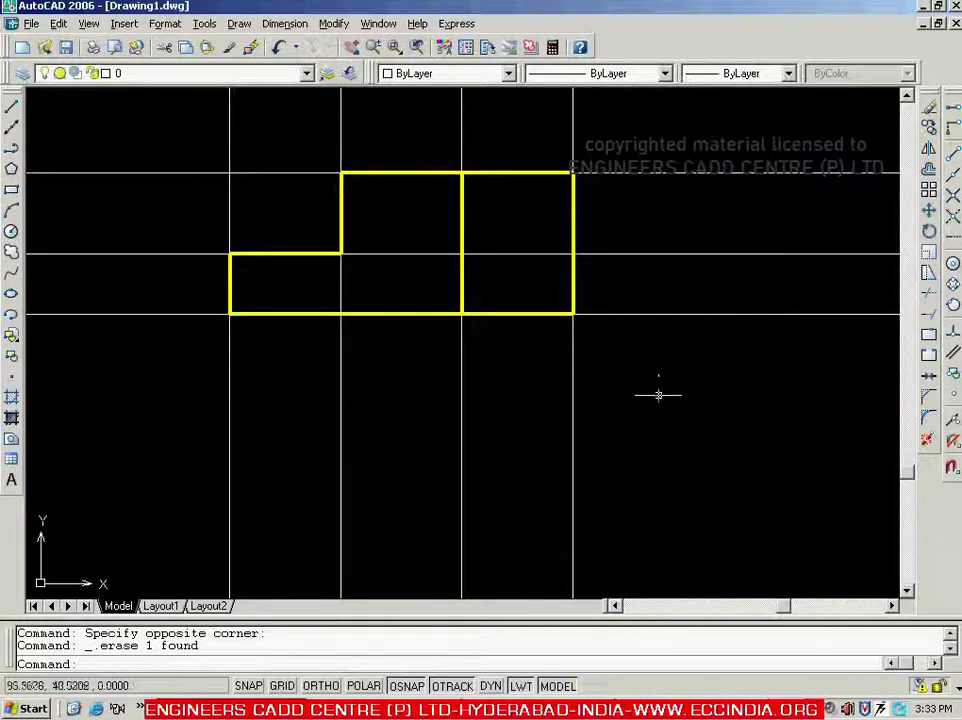